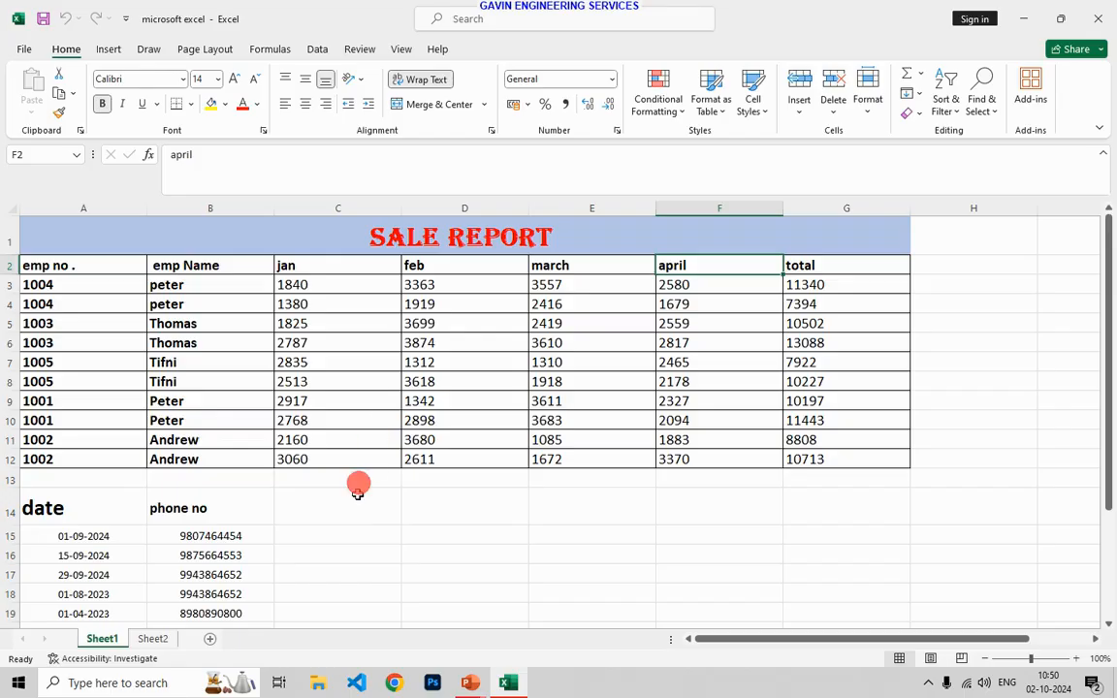
Step: Review the sale report, the date and phone number lists, and the available conditional formatting rule types
scroll(352, 506, down, 2)
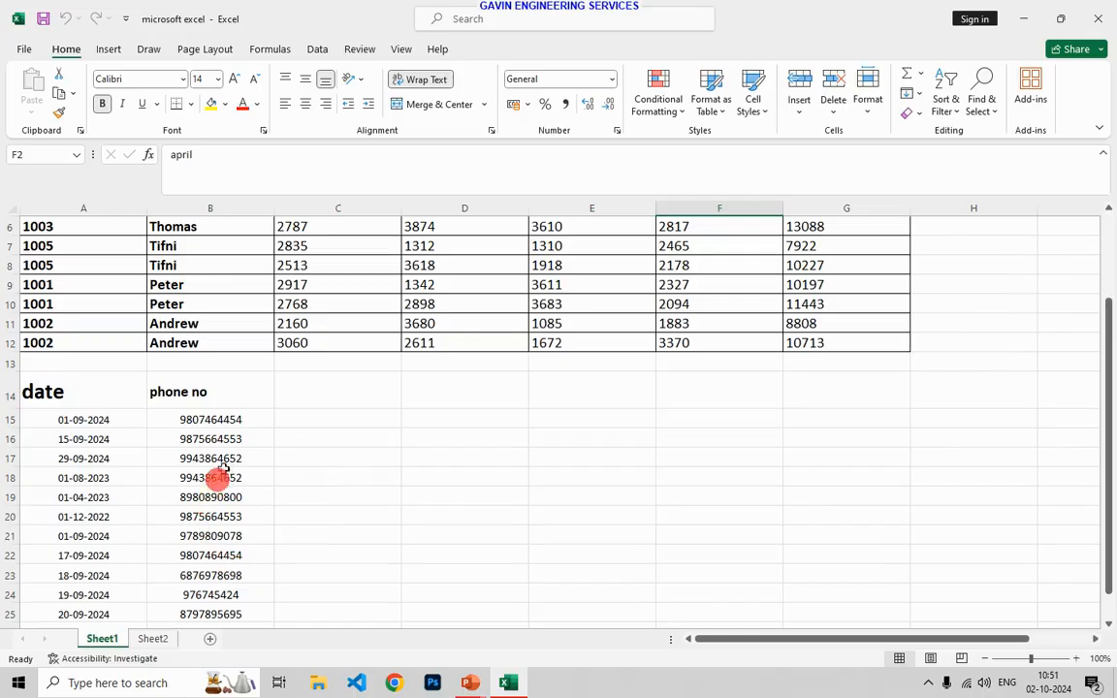
scroll(227, 474, down, 3)
scroll(227, 449, up, 3)
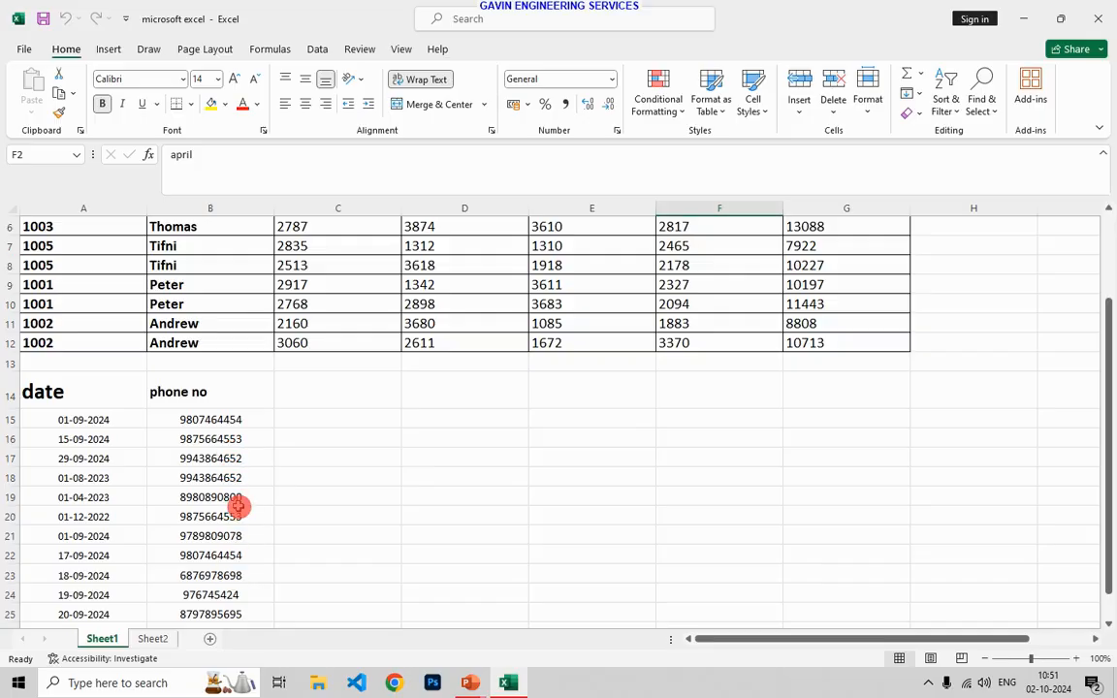
scroll(611, 460, up, 2)
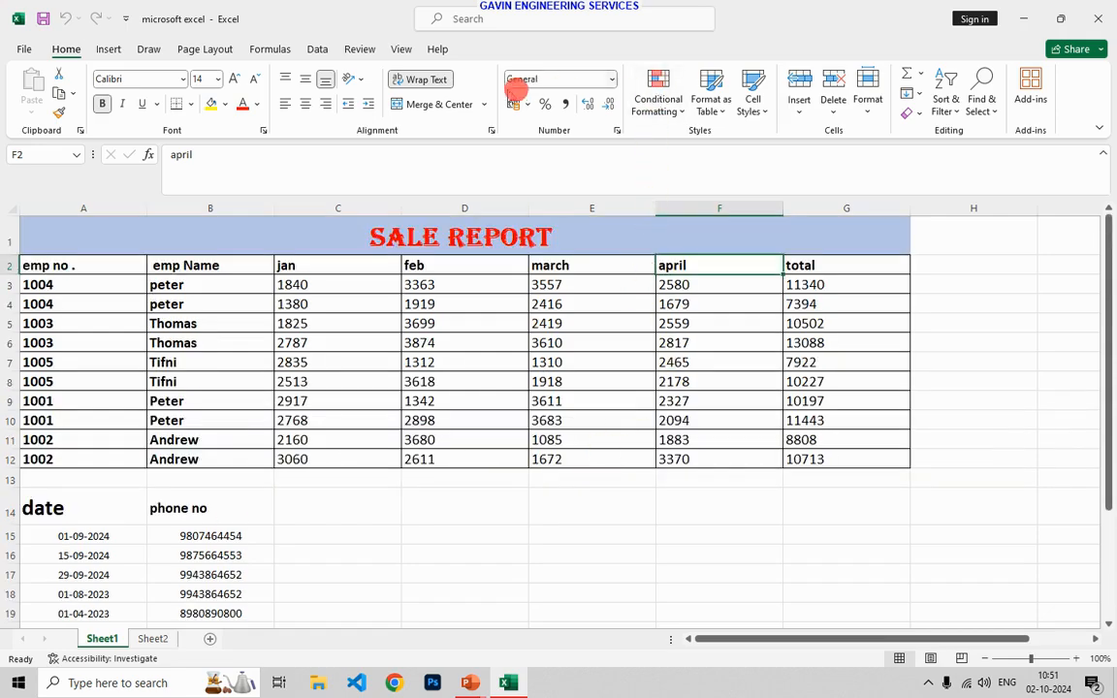
click(665, 112)
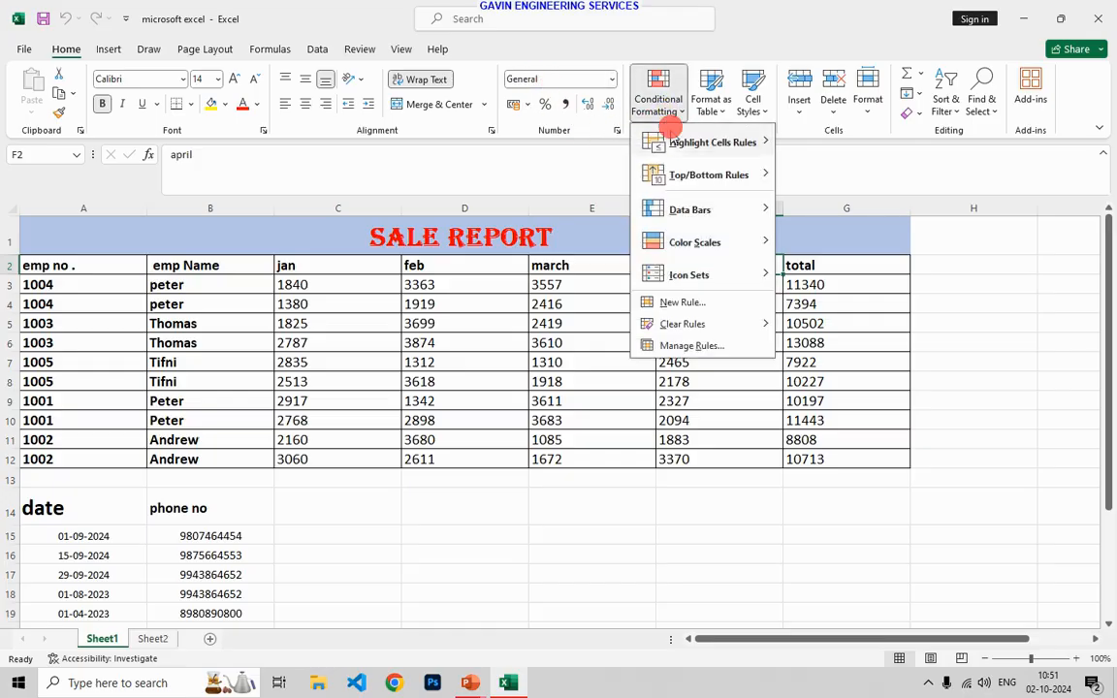
mouse_move(671, 141)
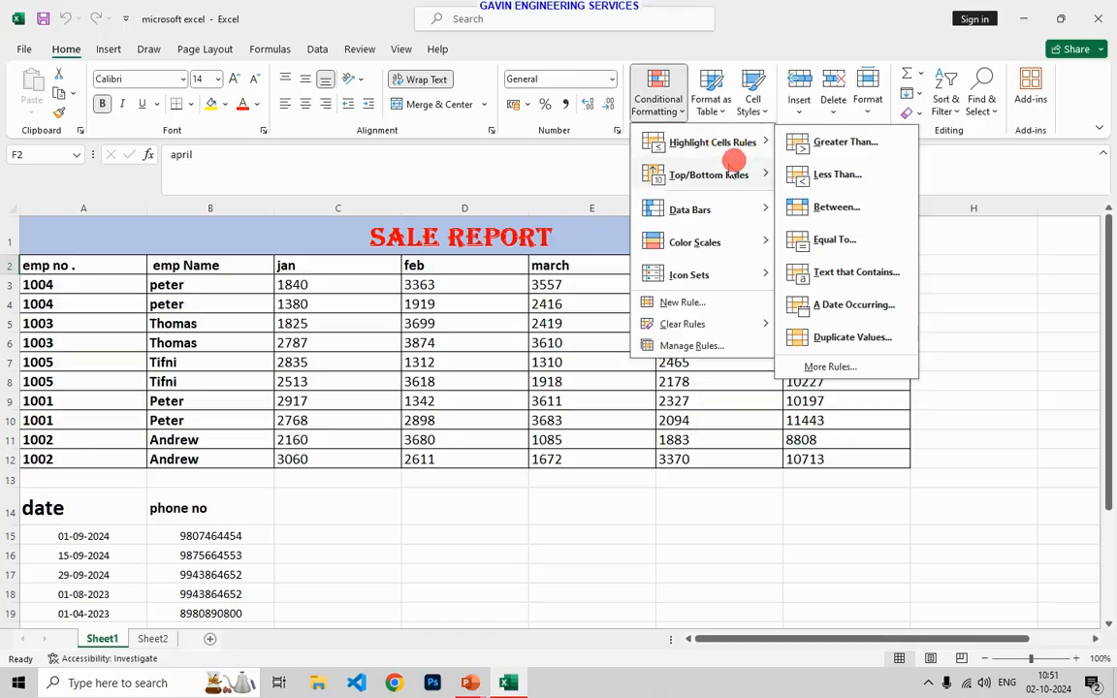
mouse_move(723, 173)
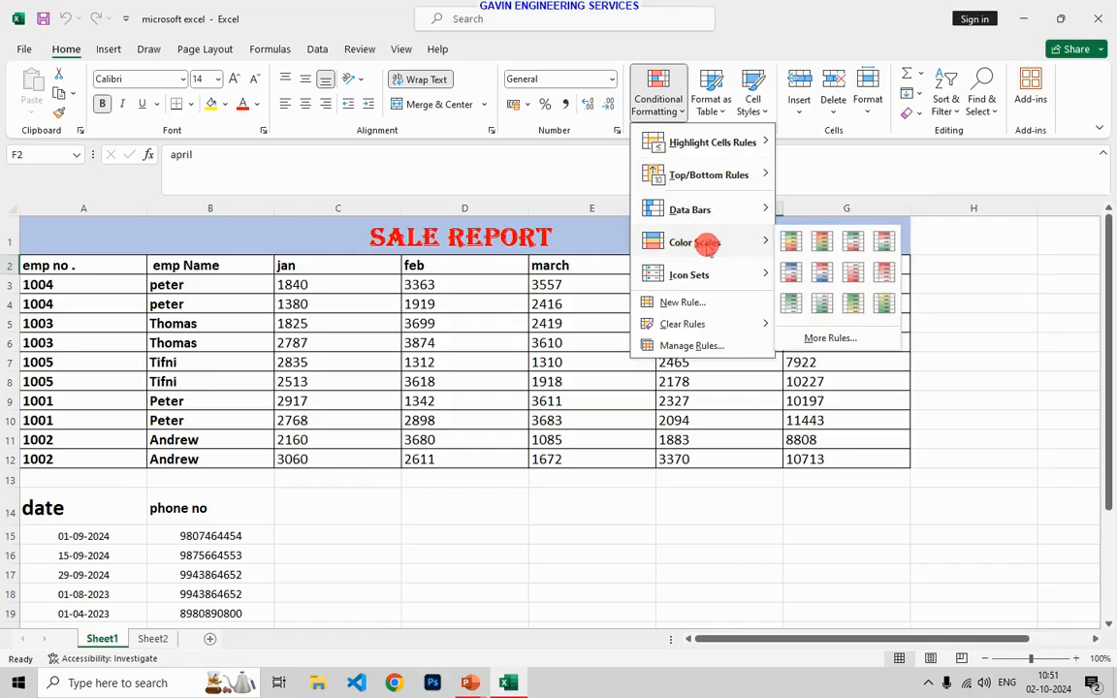
mouse_move(699, 278)
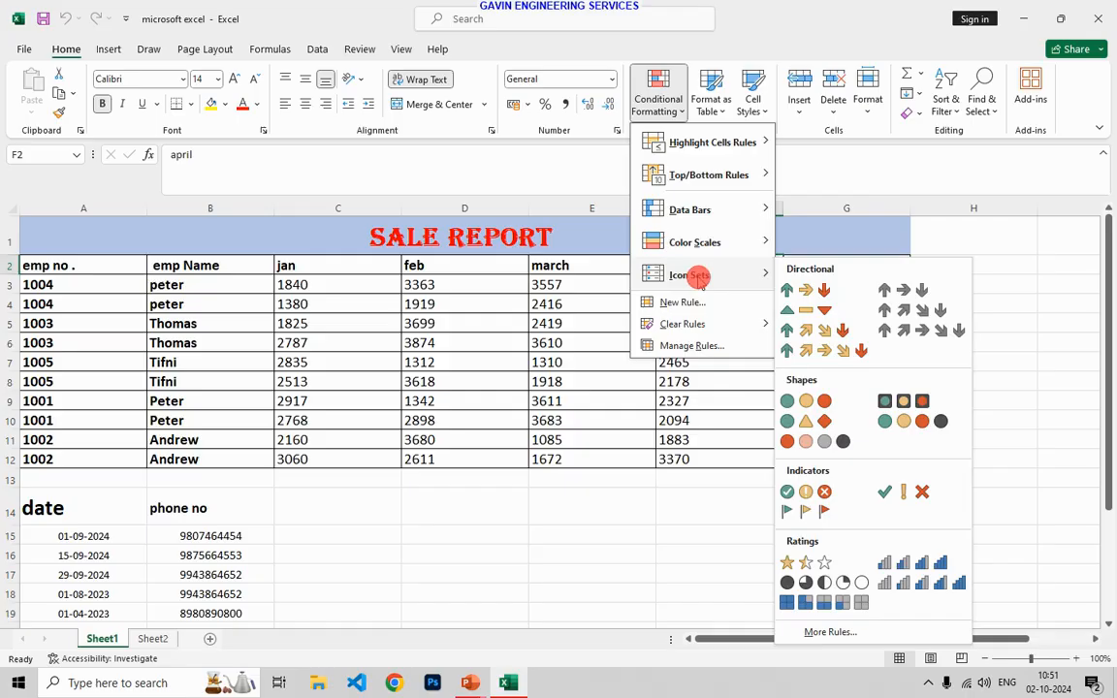
click(737, 144)
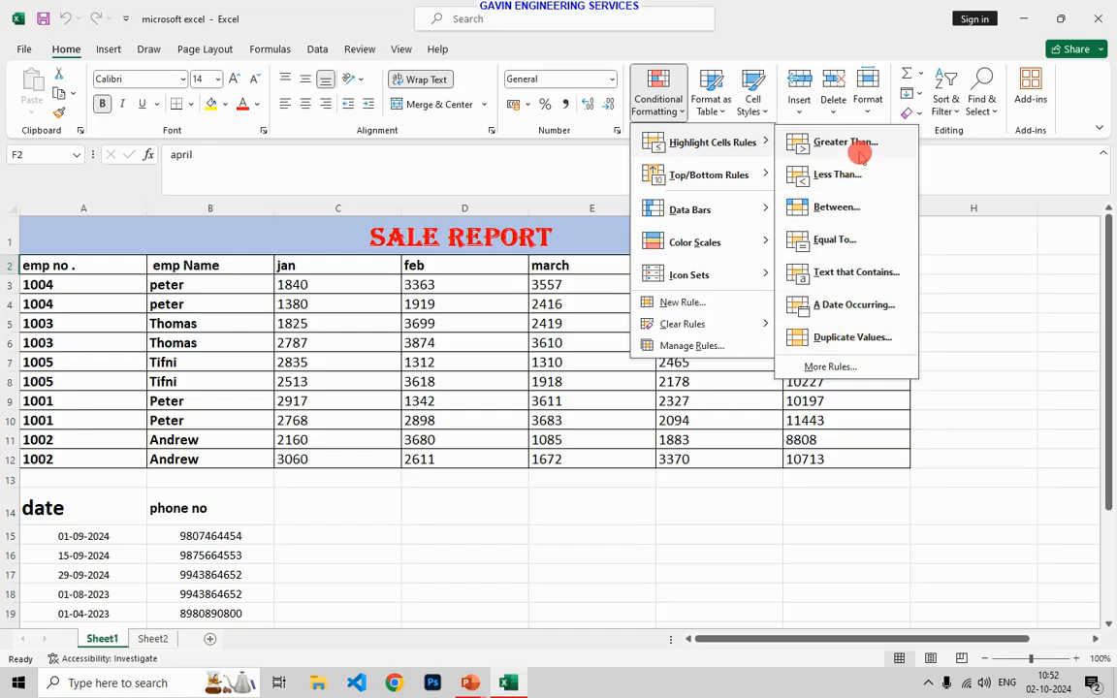
click(629, 391)
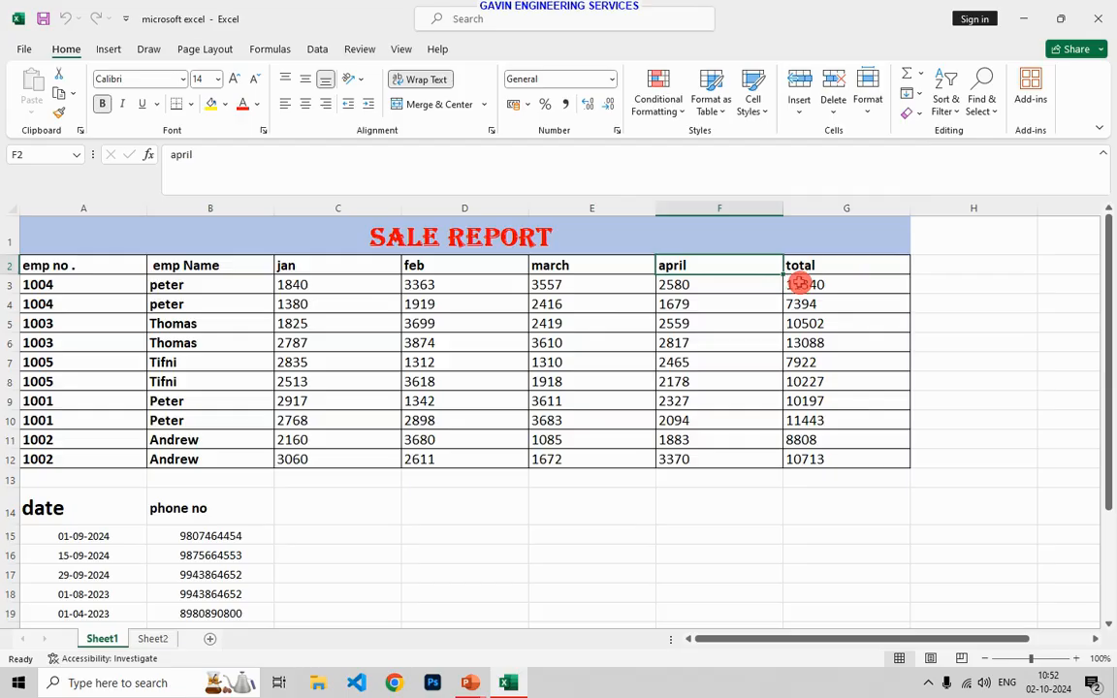
Step: Set up a Greater Than highlight rule for the april sales values in F3:F12 with a threshold of 2000
drag(765, 283, 743, 454)
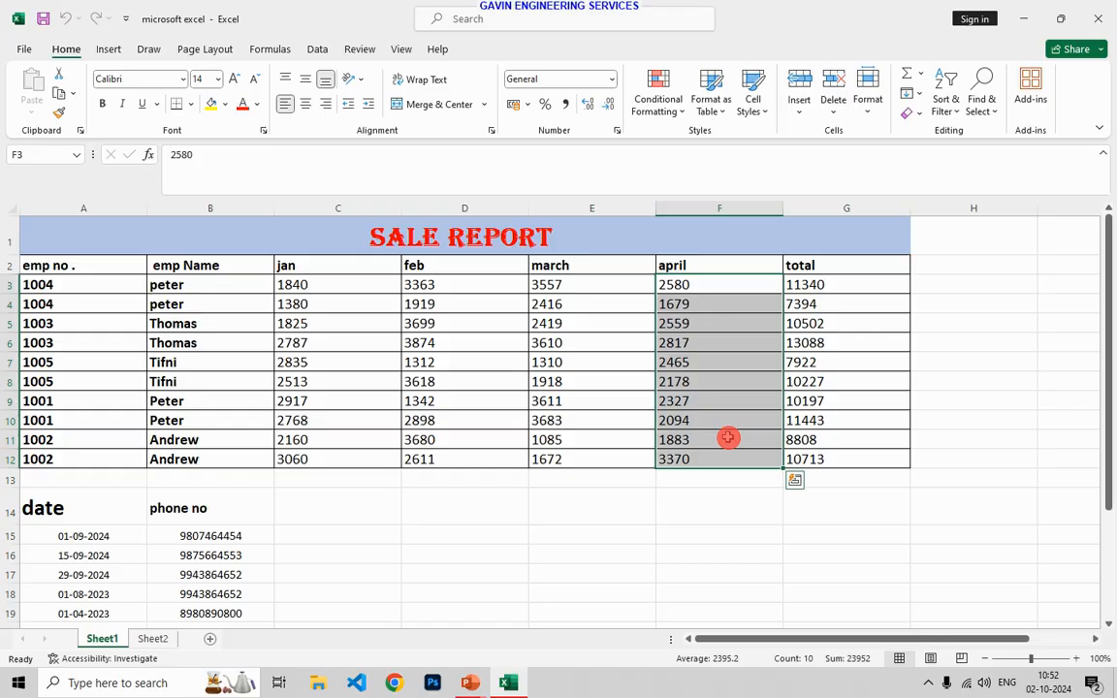
click(674, 100)
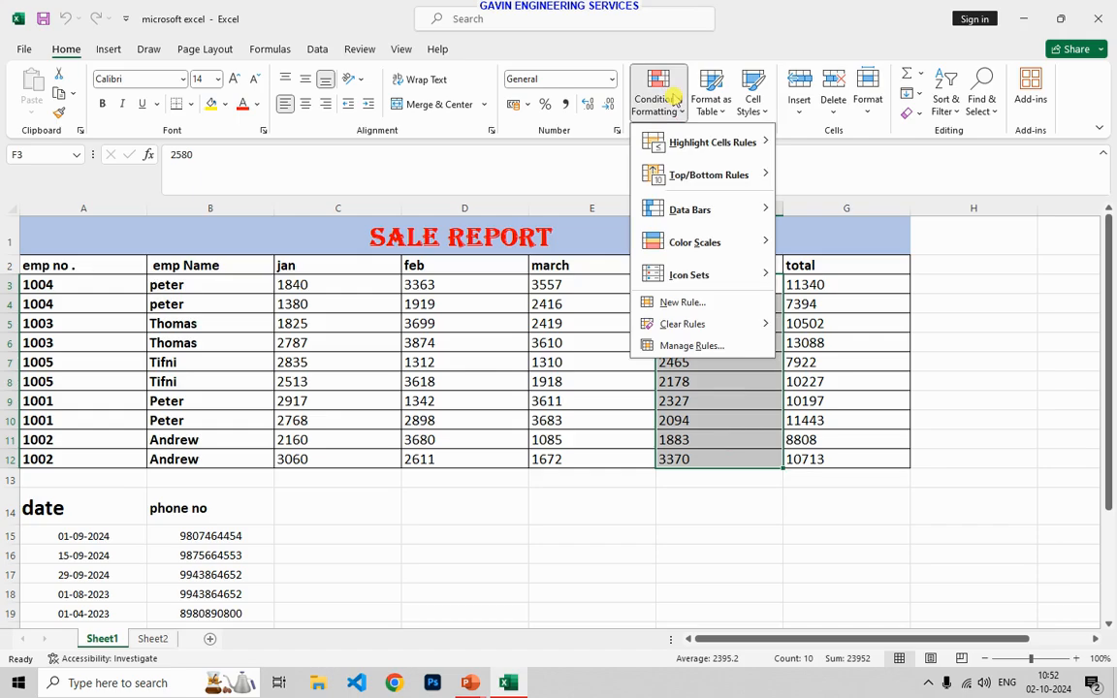
click(711, 145)
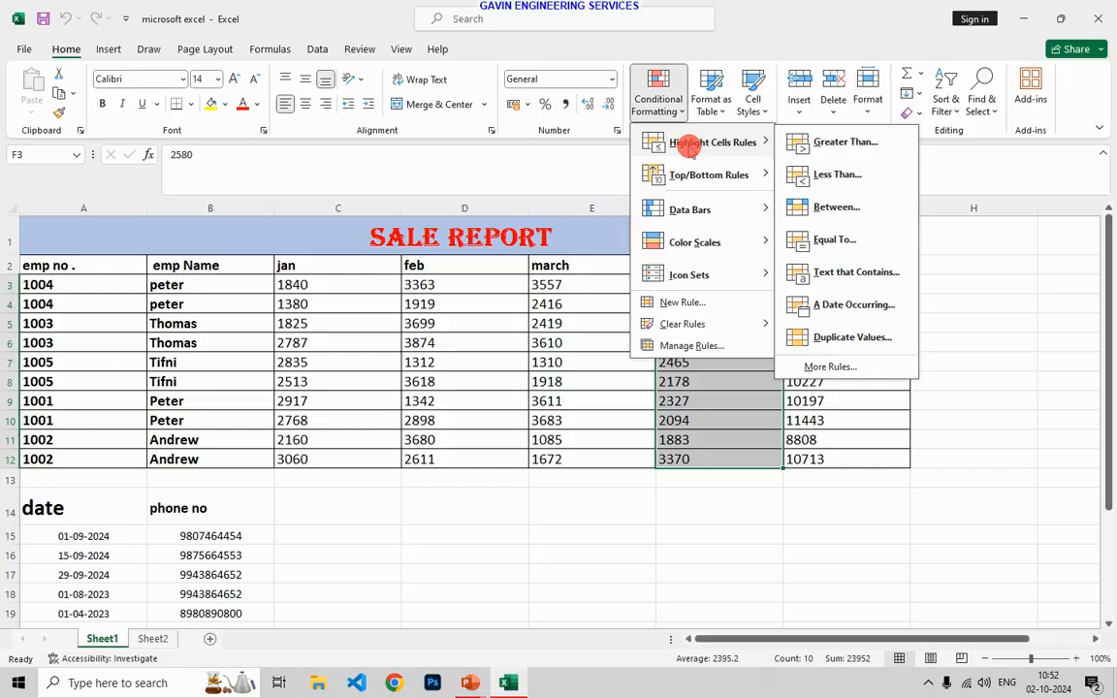
click(811, 143)
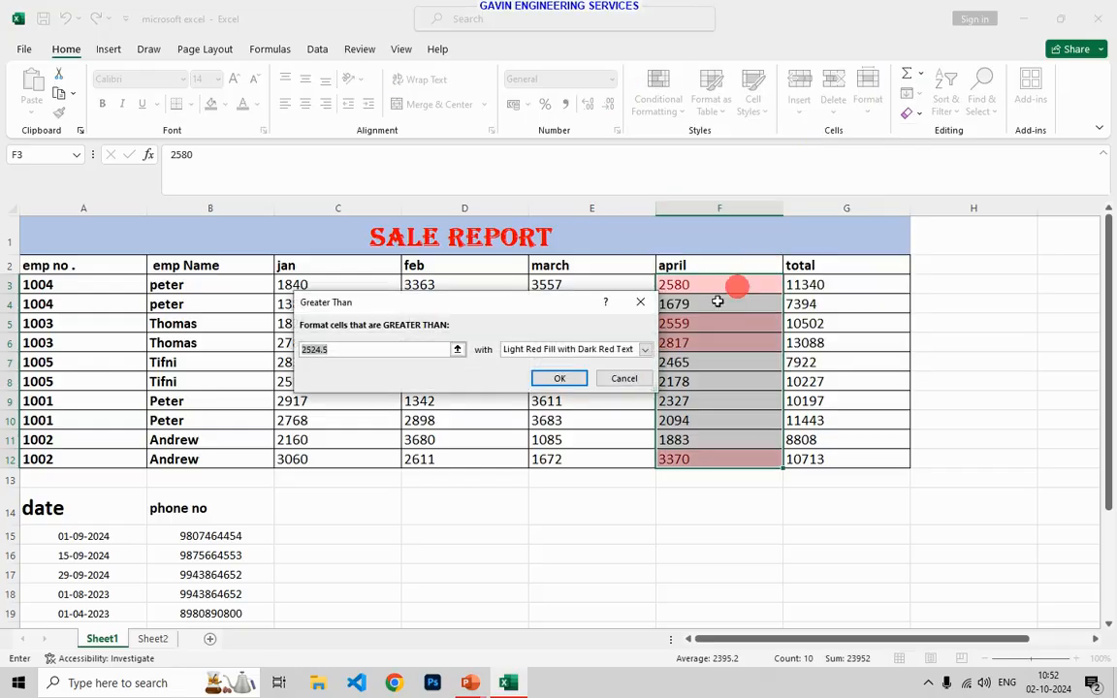
click(434, 349)
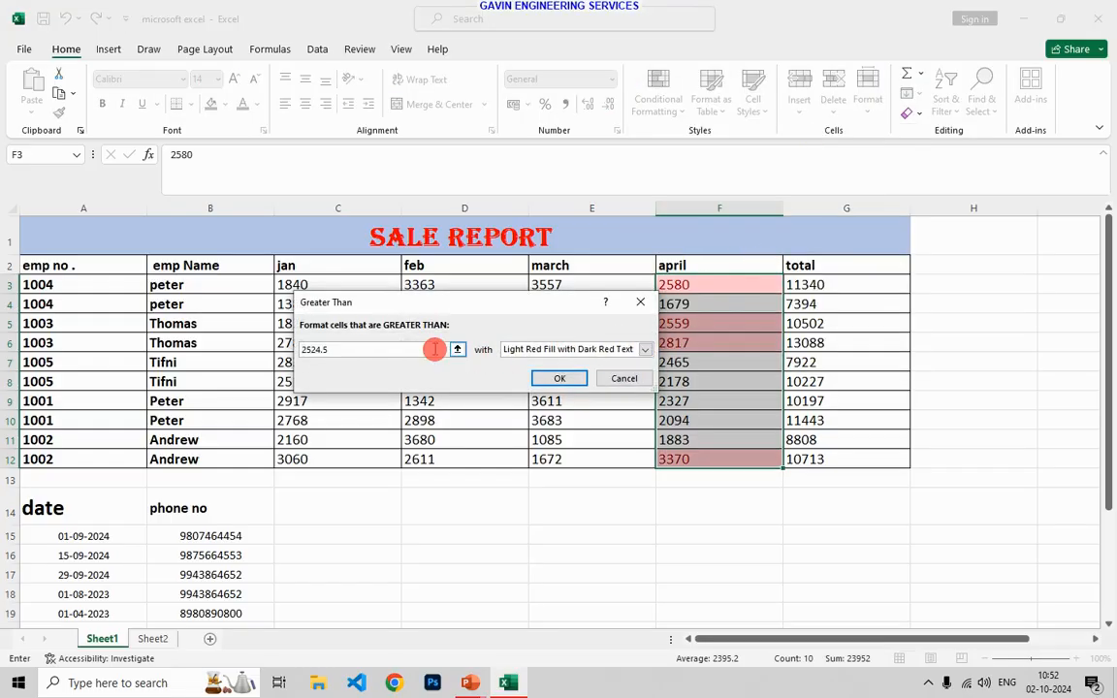
key(BackSpace)
key(BackSpace)
key(BackSpace)
key(BackSpace)
key(BackSpace)
key(BackSpace)
text(2)
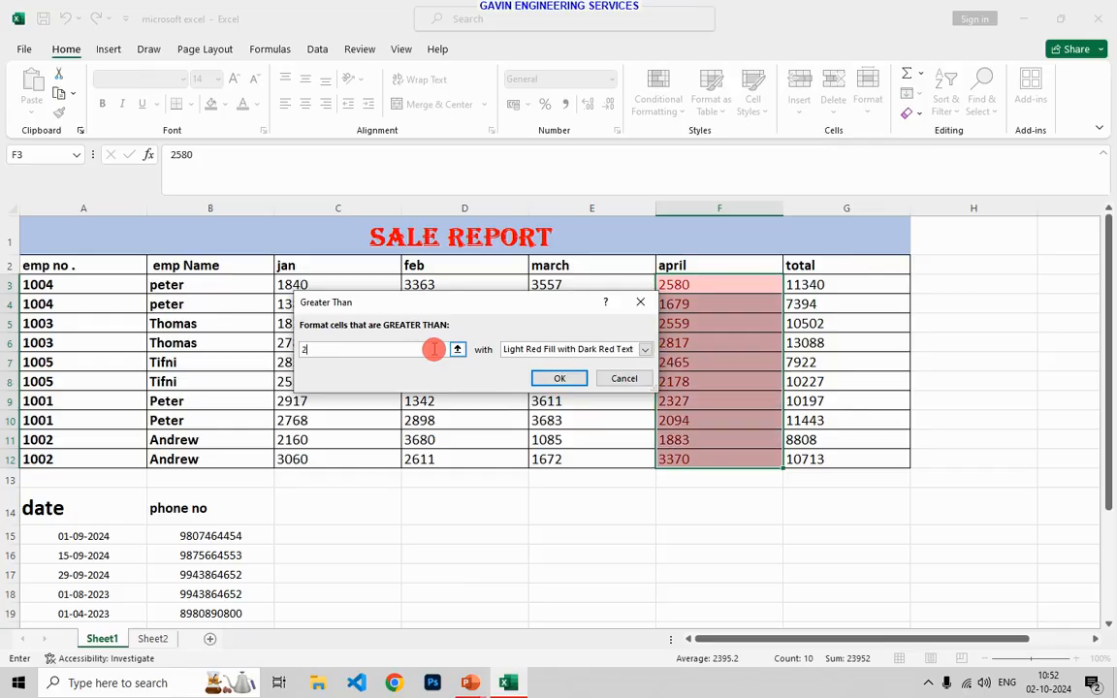
text(000)
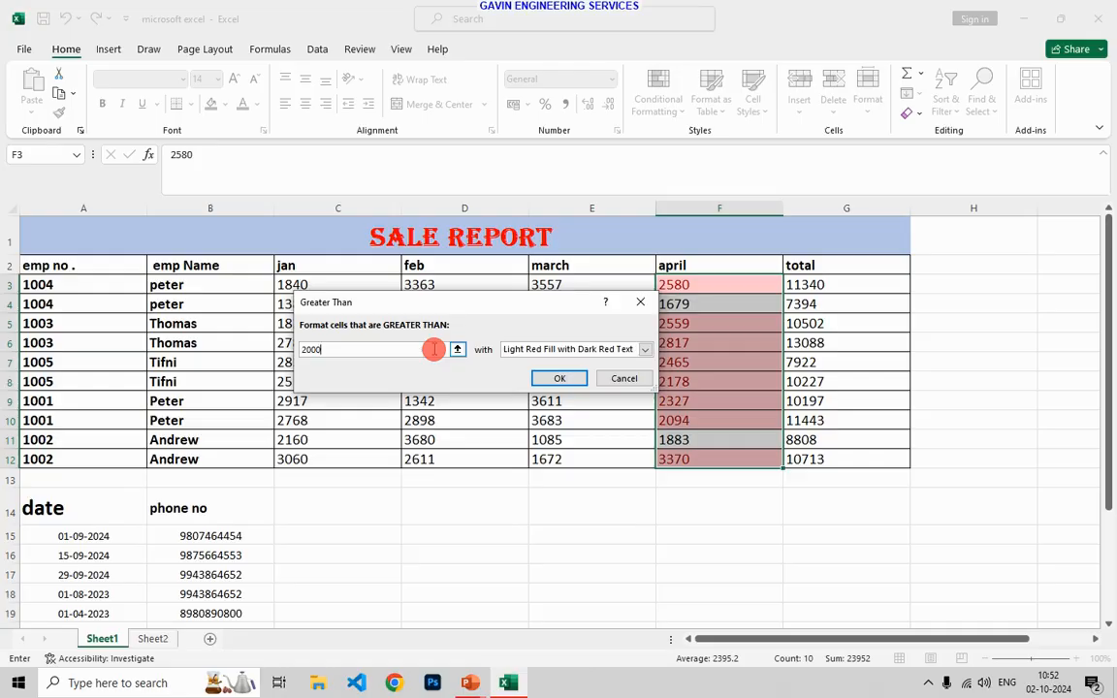
Step: Apply the Greater Than rule to the april values using Light Red Fill with Dark Red Text
click(644, 349)
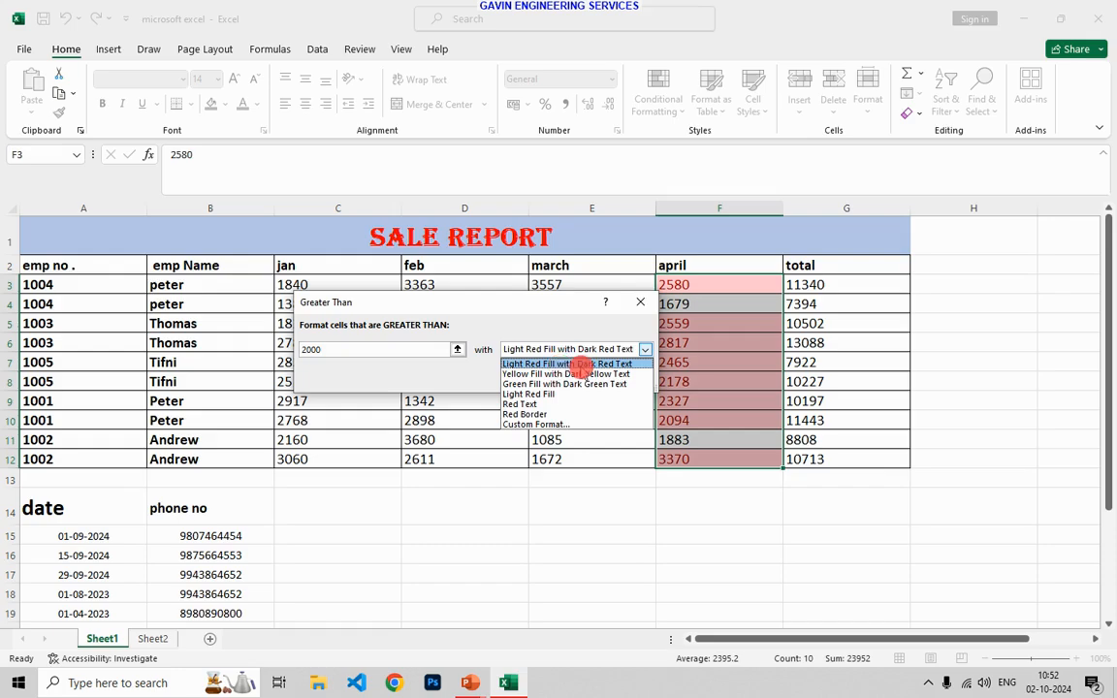
click(585, 365)
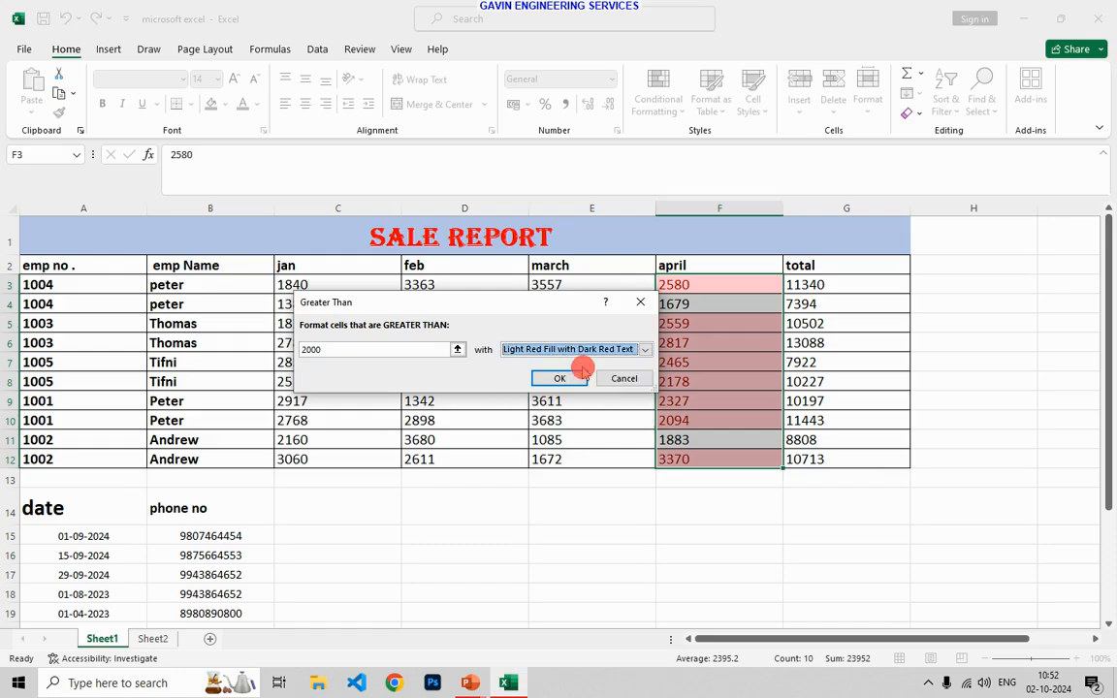
click(548, 379)
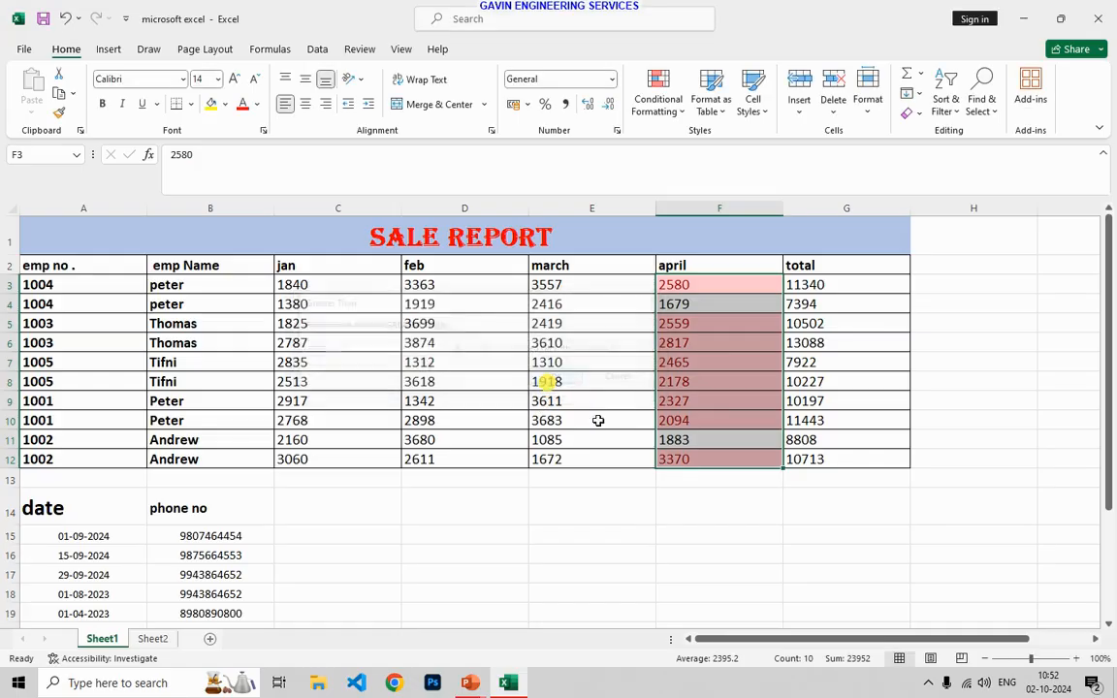
click(695, 341)
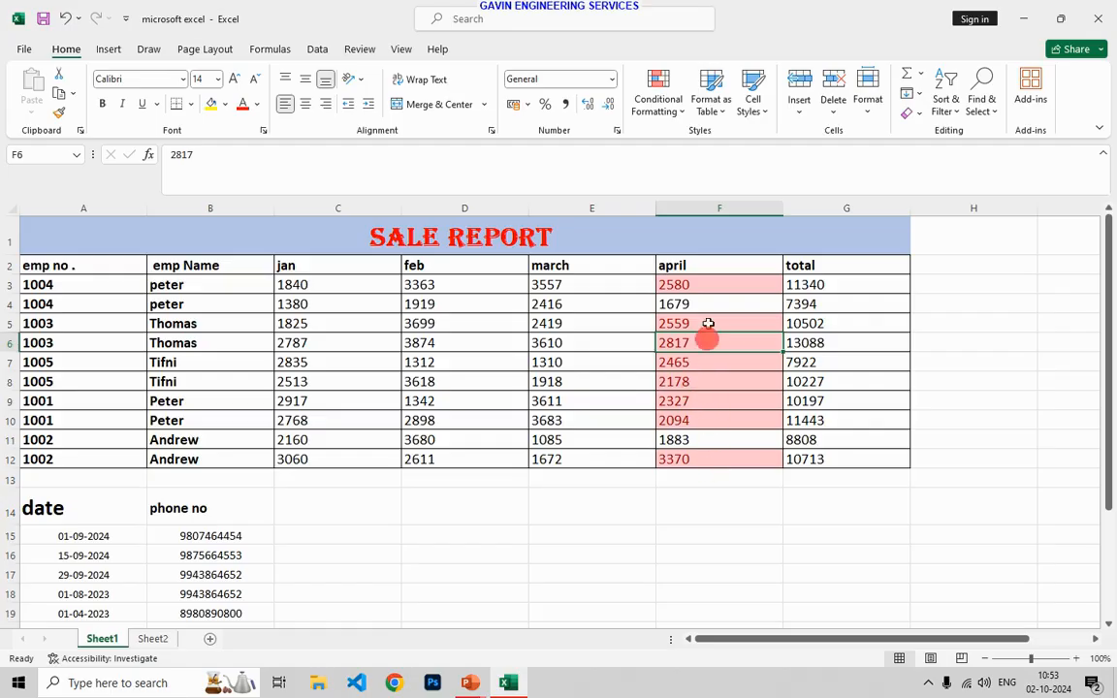
Step: Select the march sales values in E3:E12
drag(625, 286, 608, 454)
click(682, 114)
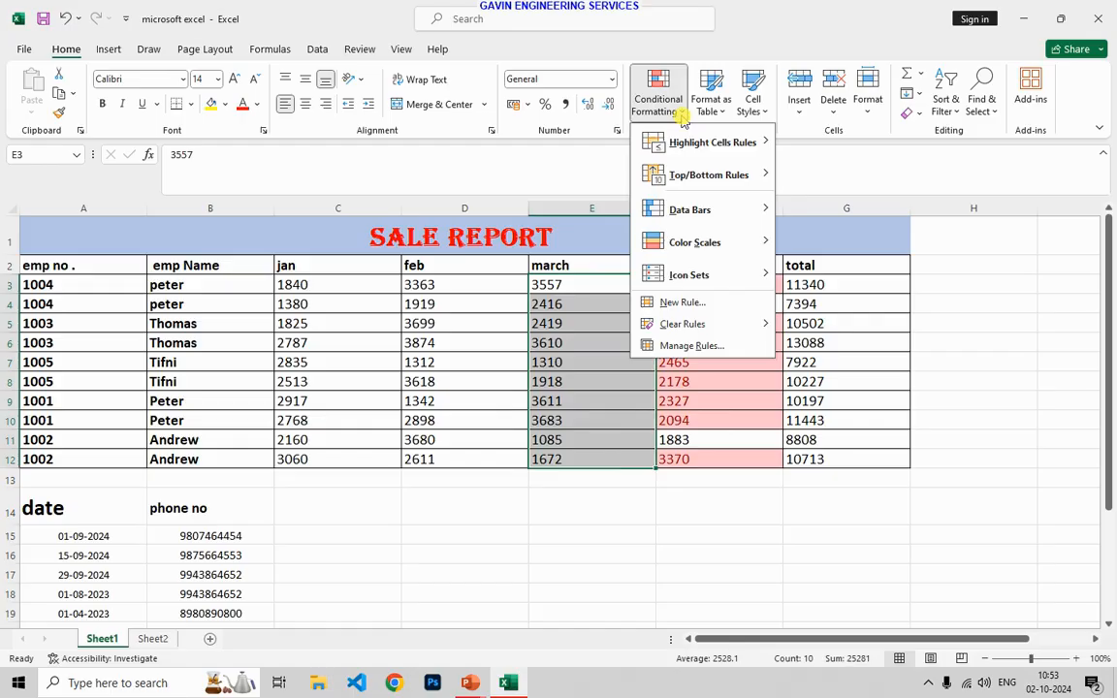
mouse_move(713, 143)
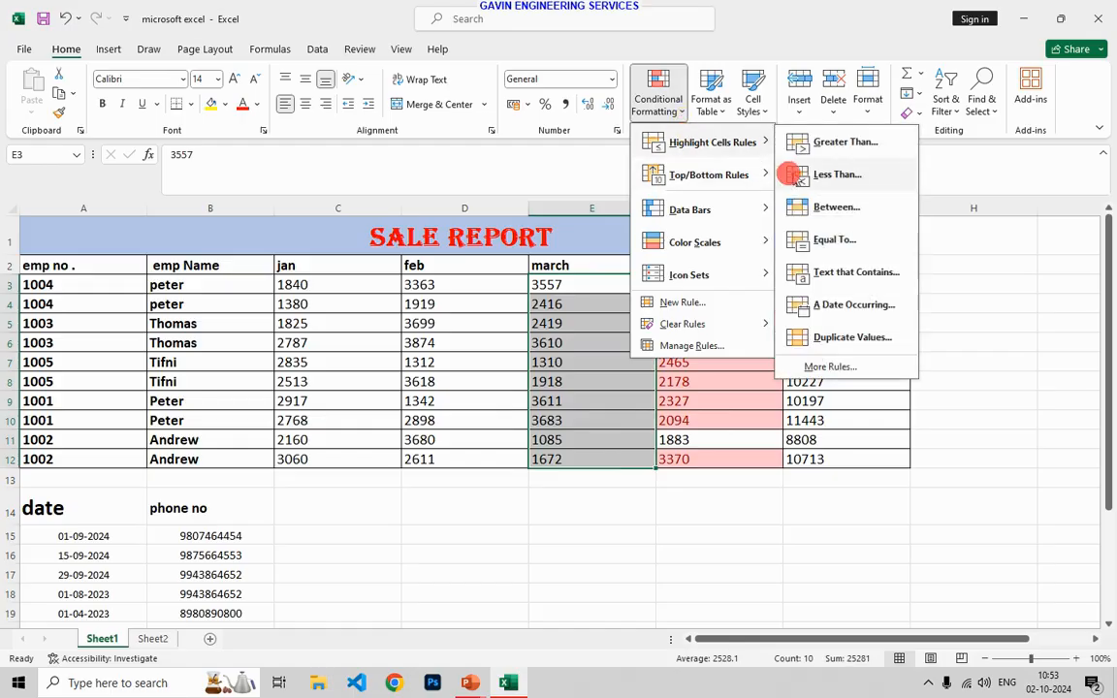
click(851, 199)
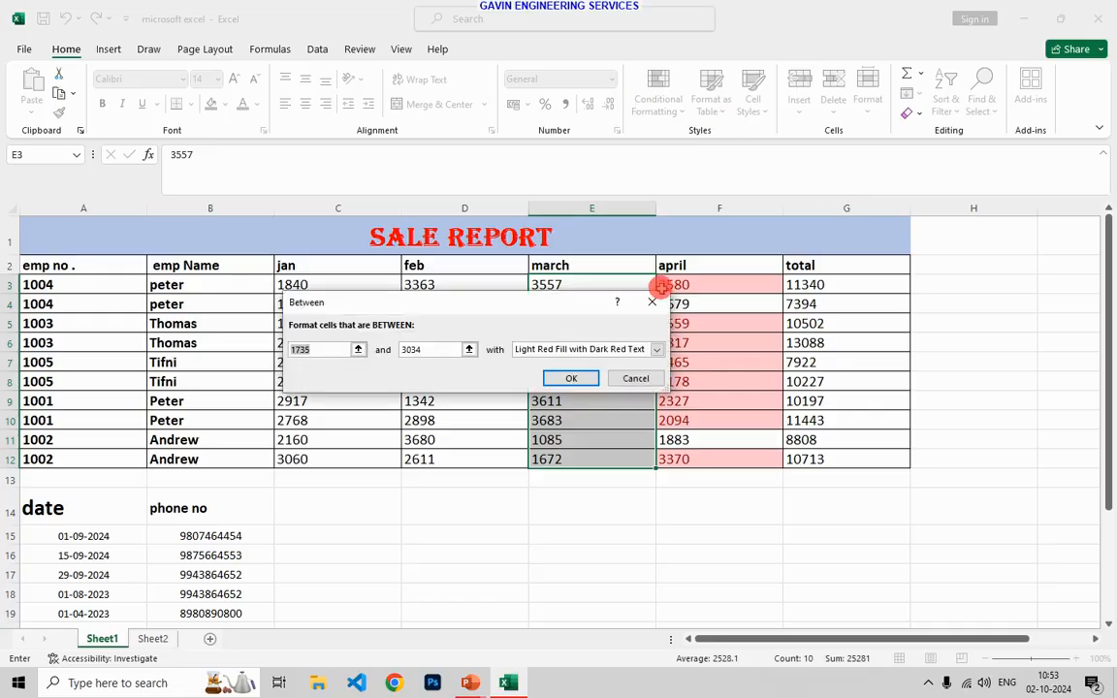
key(Escape)
Step: Set up a Less Than highlight rule for the selected march sales values with a threshold of 2000
click(658, 105)
mouse_move(715, 165)
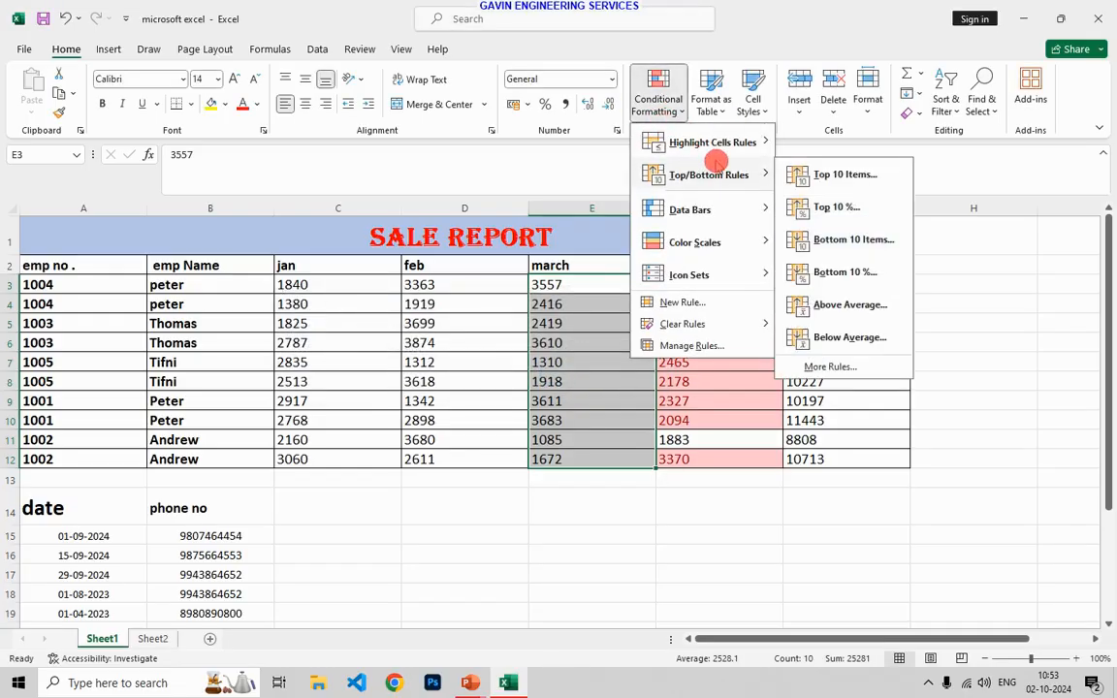
mouse_move(737, 144)
click(813, 182)
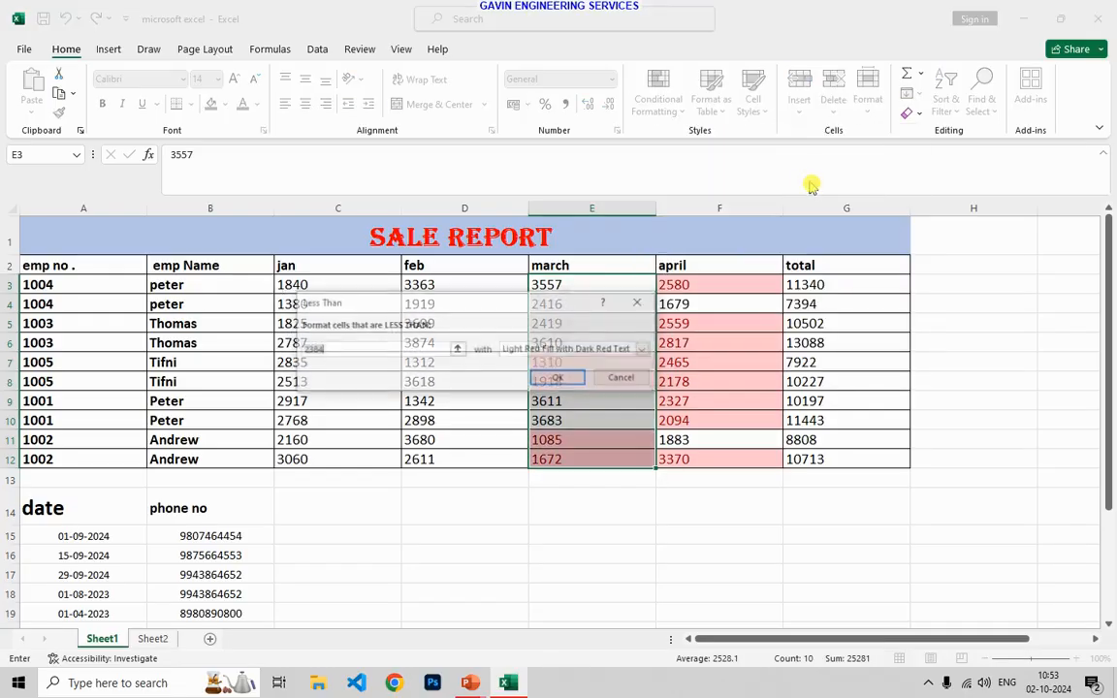
click(381, 350)
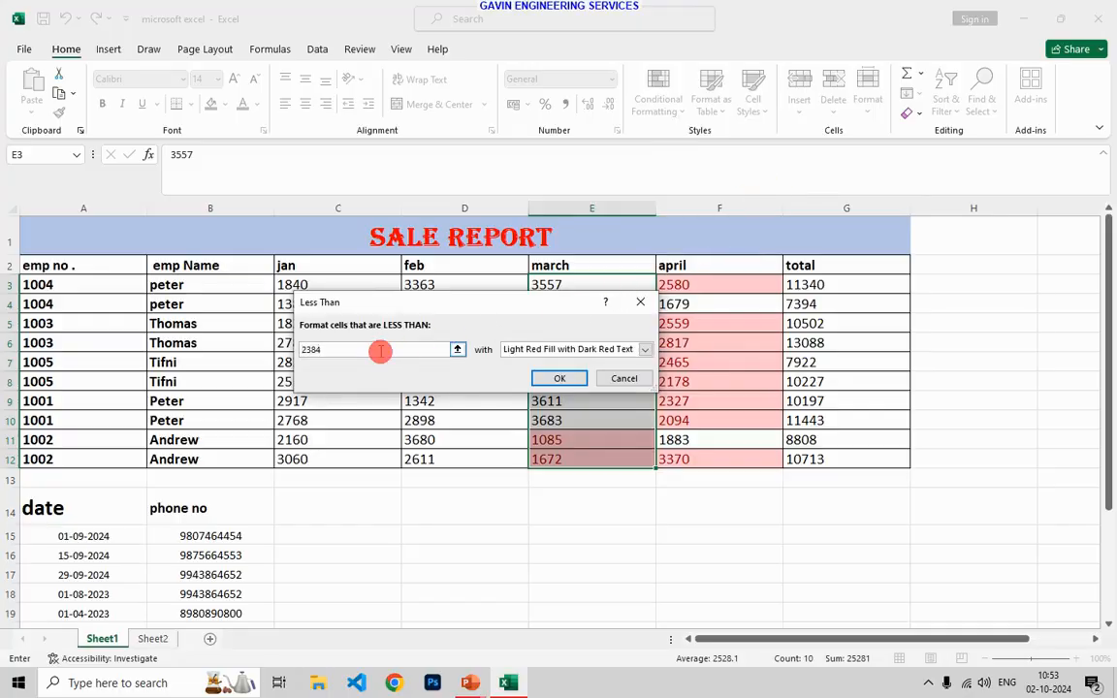
key(BackSpace)
key(BackSpace)
key(BackSpace)
key(BackSpace)
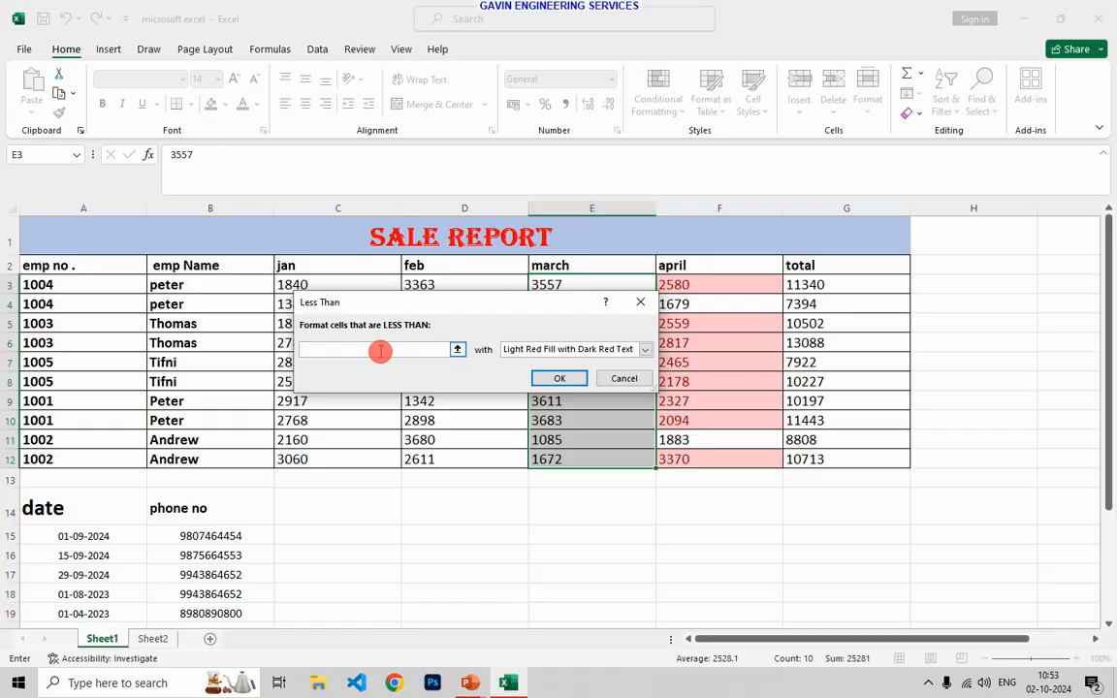
text(2000)
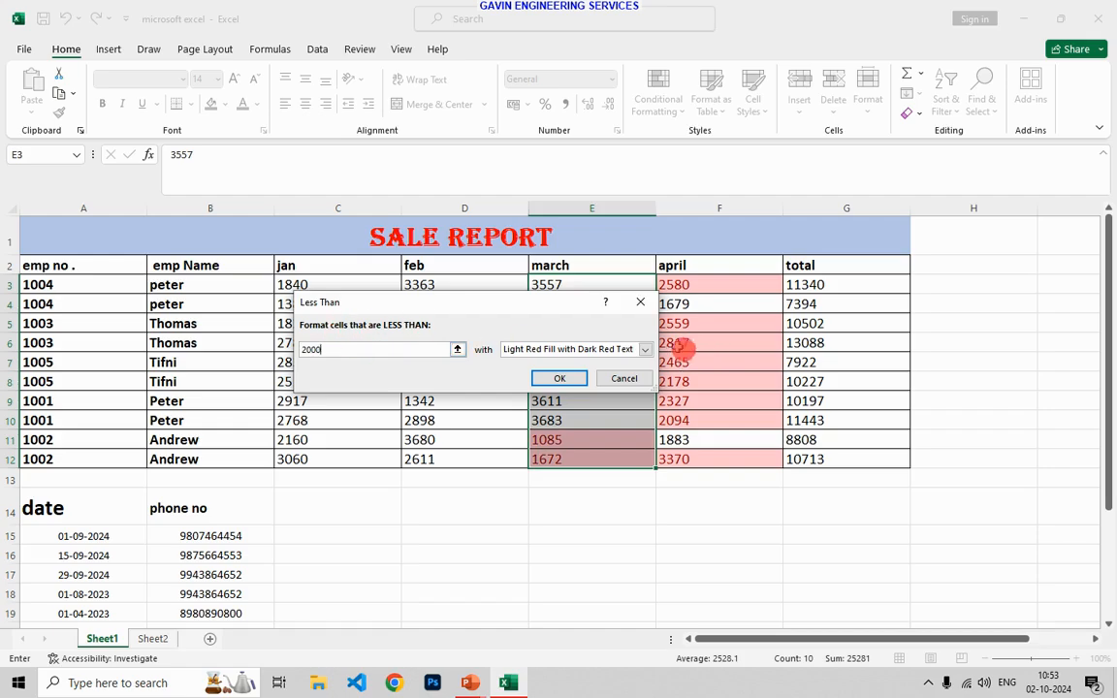
Step: Apply the Less Than rule to the march values using Green Fill with Dark Green Text
click(644, 349)
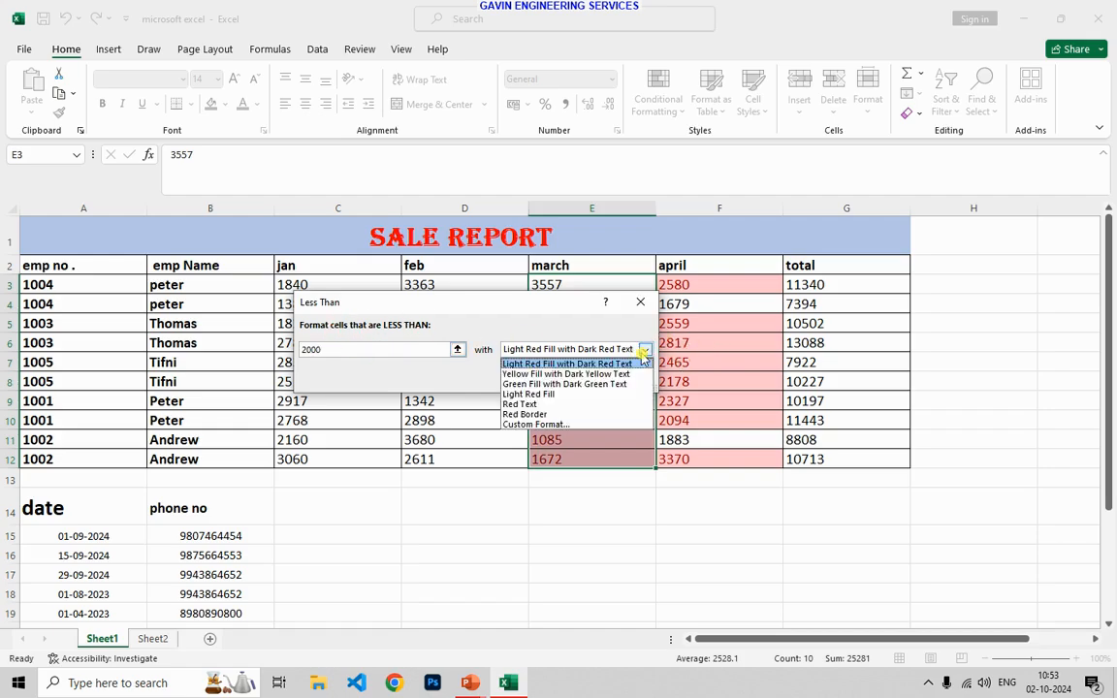
click(592, 384)
click(563, 379)
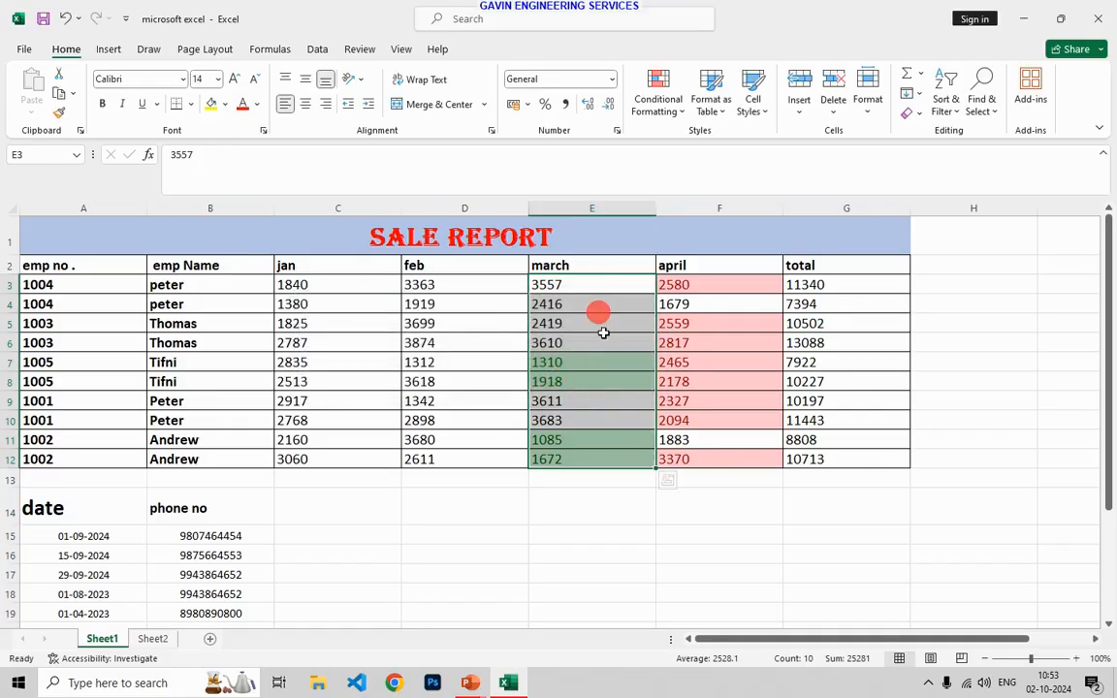
click(602, 417)
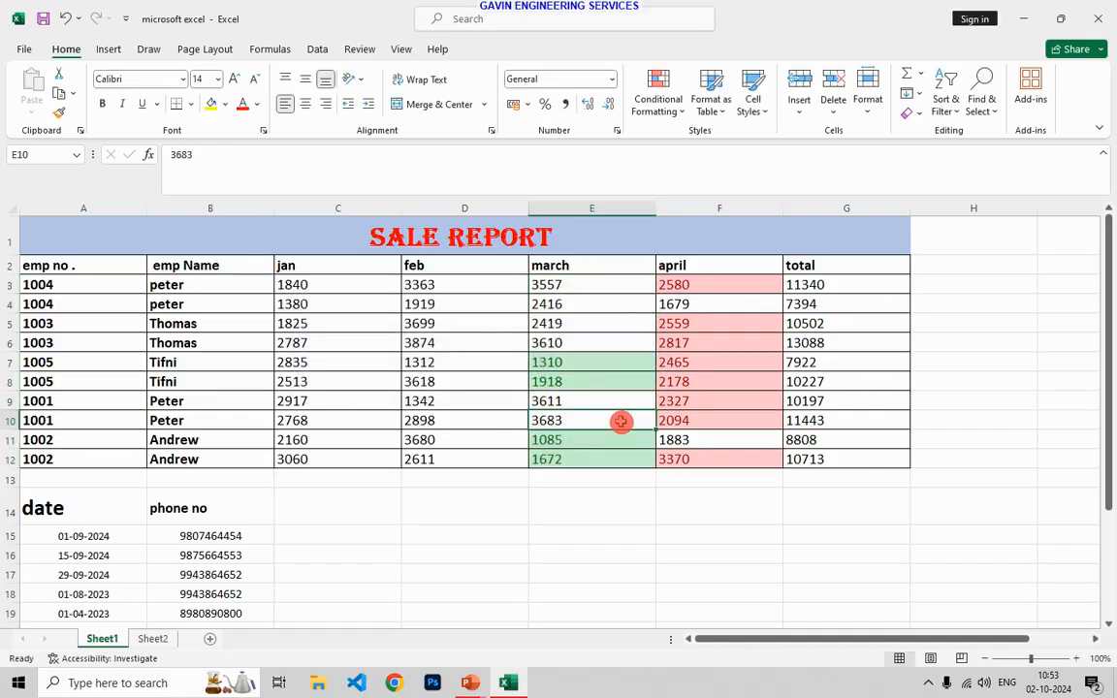
click(662, 89)
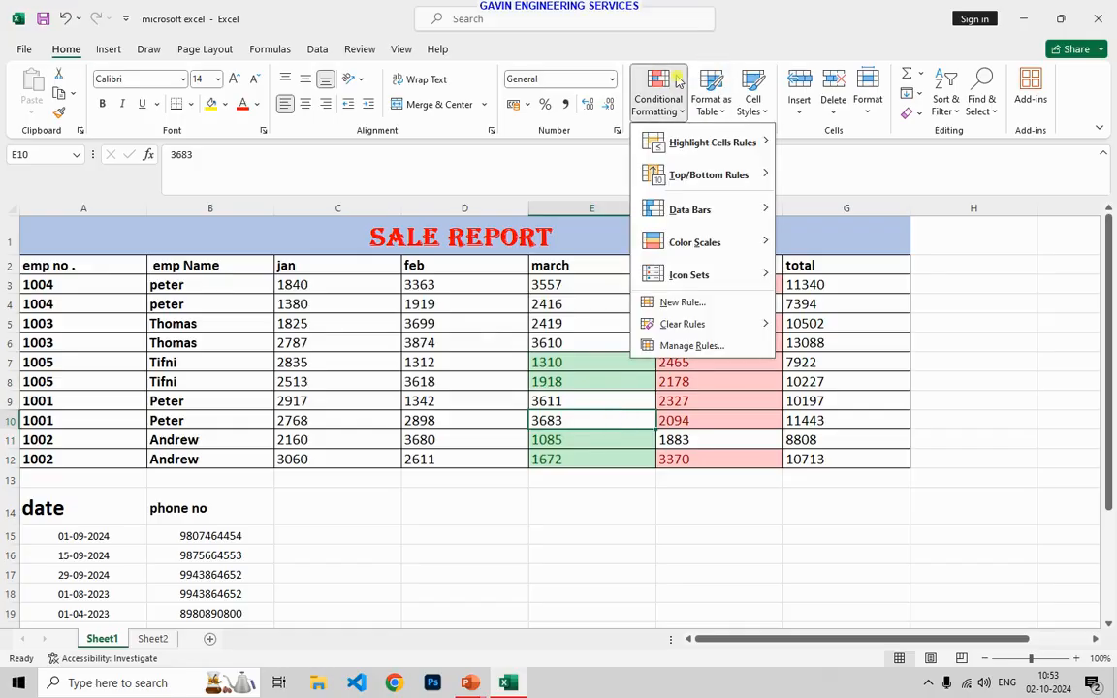
mouse_move(745, 143)
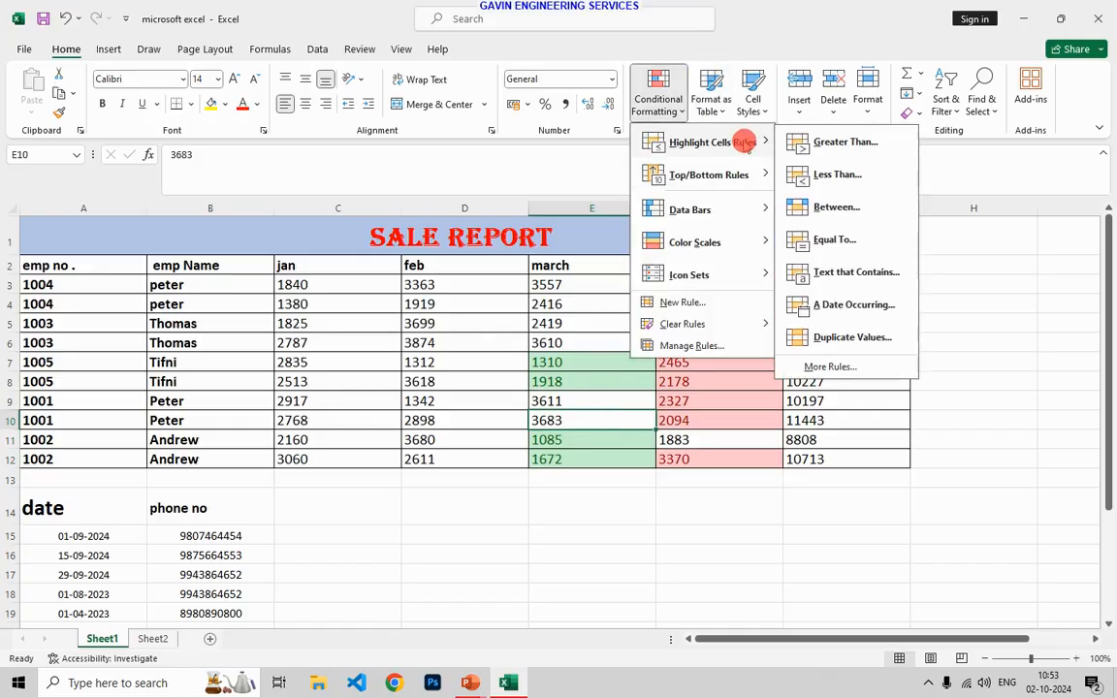
click(516, 315)
Step: Start a Between highlight rule for the feb sales values in D3:D12 with a lower limit of 2000
drag(464, 285, 437, 458)
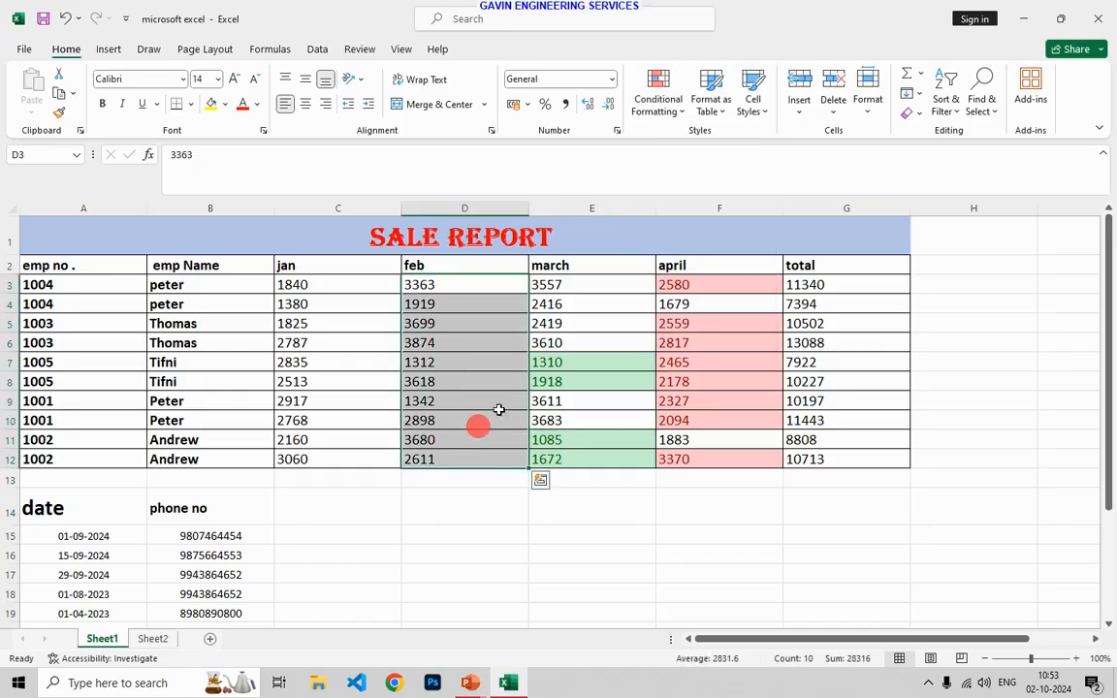
click(655, 102)
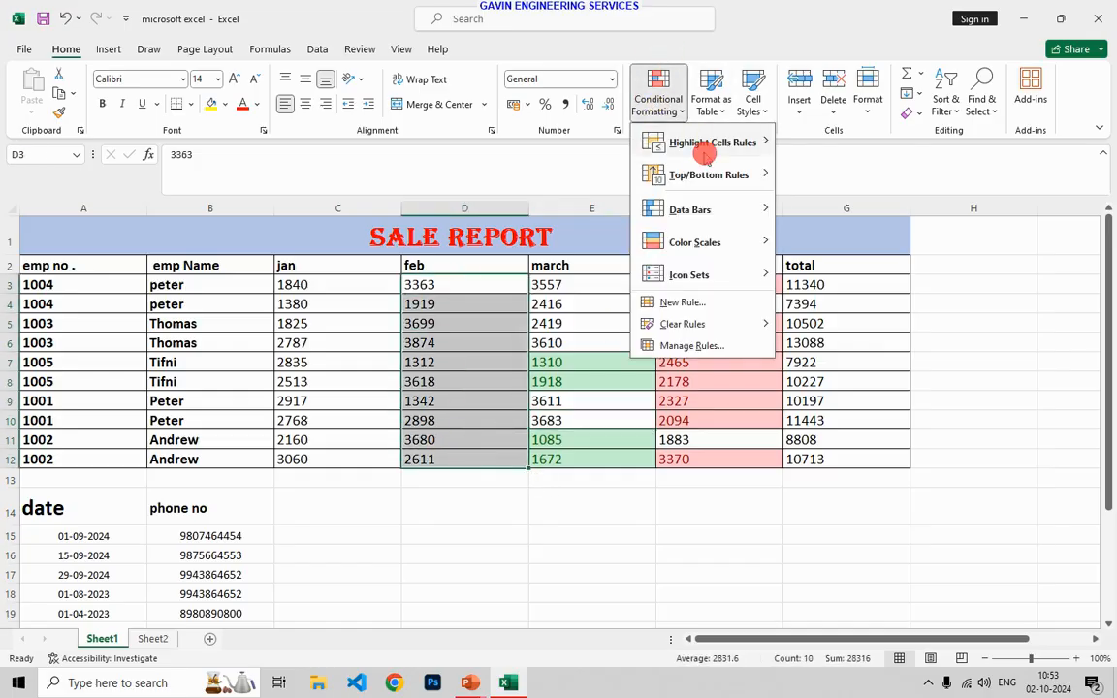
mouse_move(707, 148)
click(860, 221)
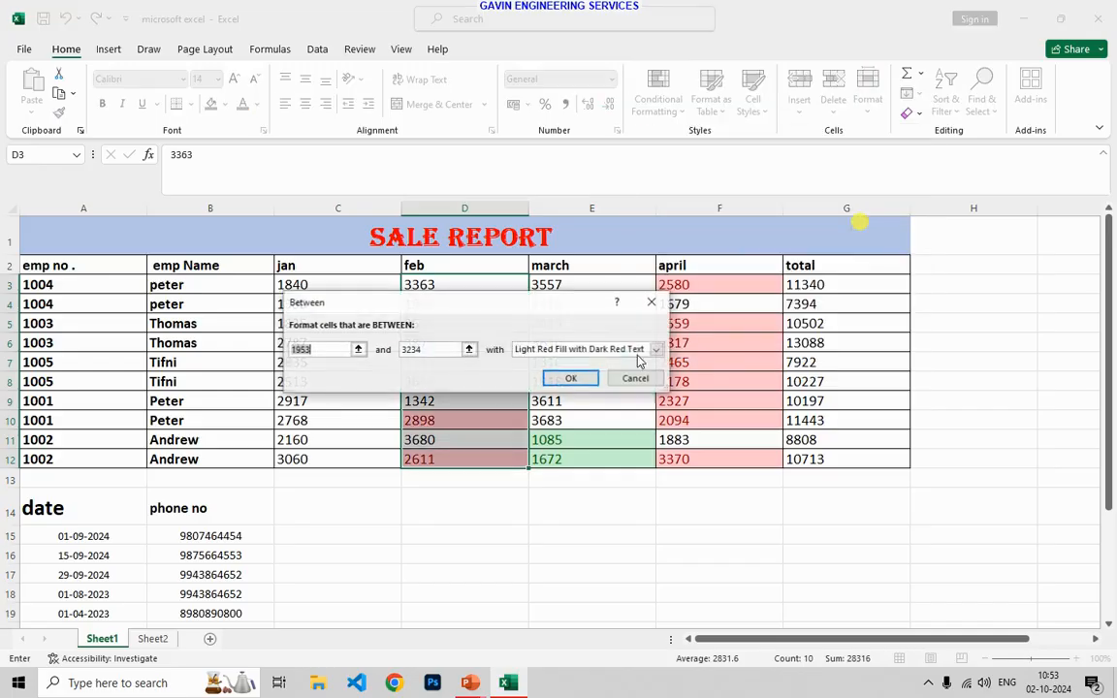
drag(545, 311, 966, 356)
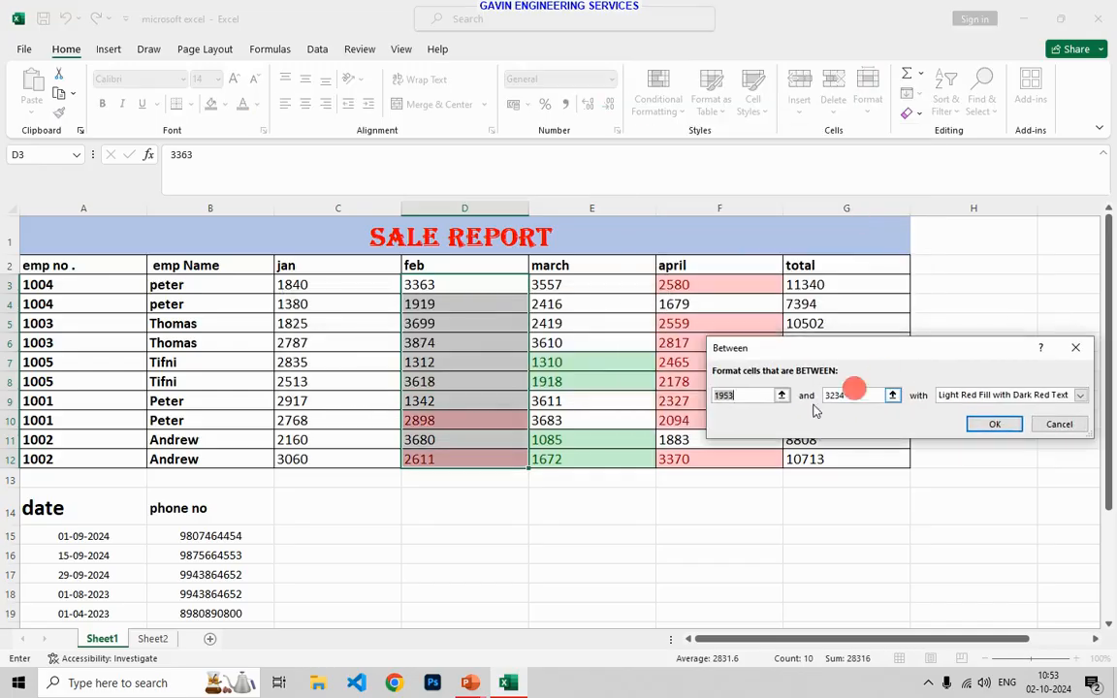
click(739, 395)
key(BackSpace)
key(BackSpace)
key(BackSpace)
key(BackSpace)
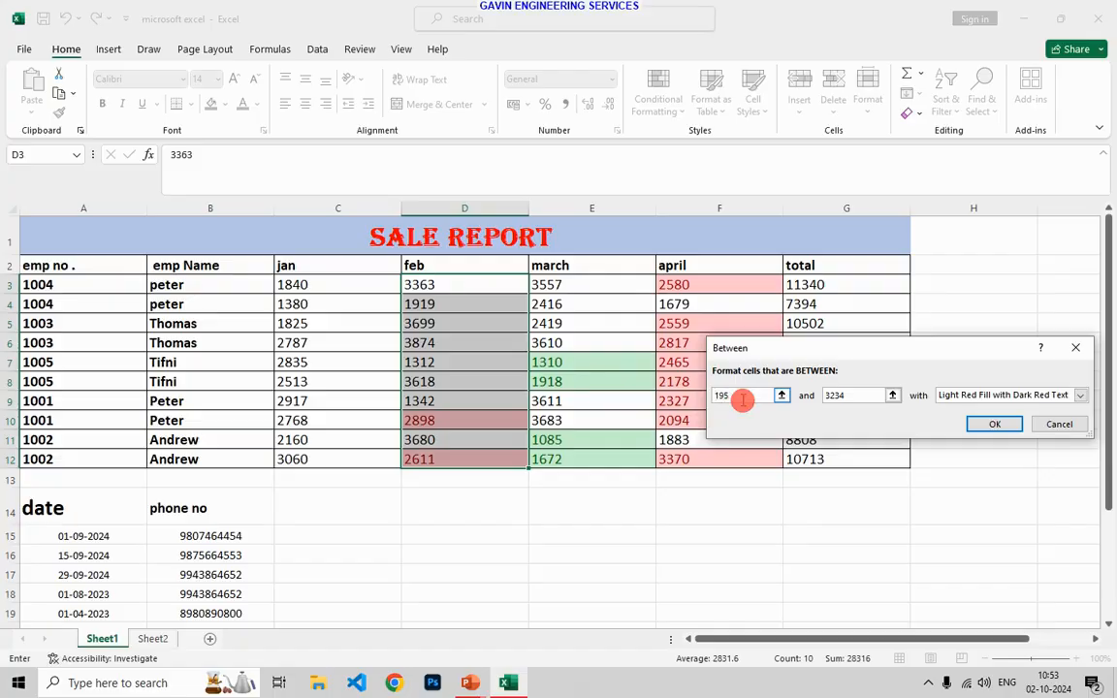
text(2000)
Step: Set the upper limit of the Between rule for the feb values to 3000
click(872, 392)
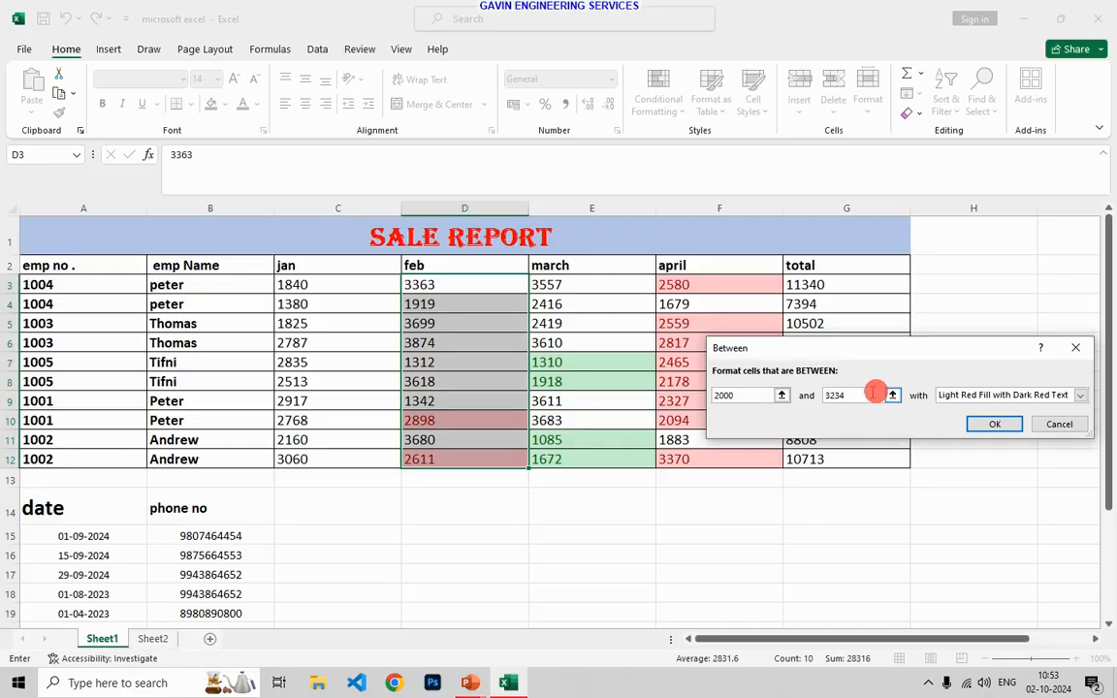
double_click(871, 393)
text(3)
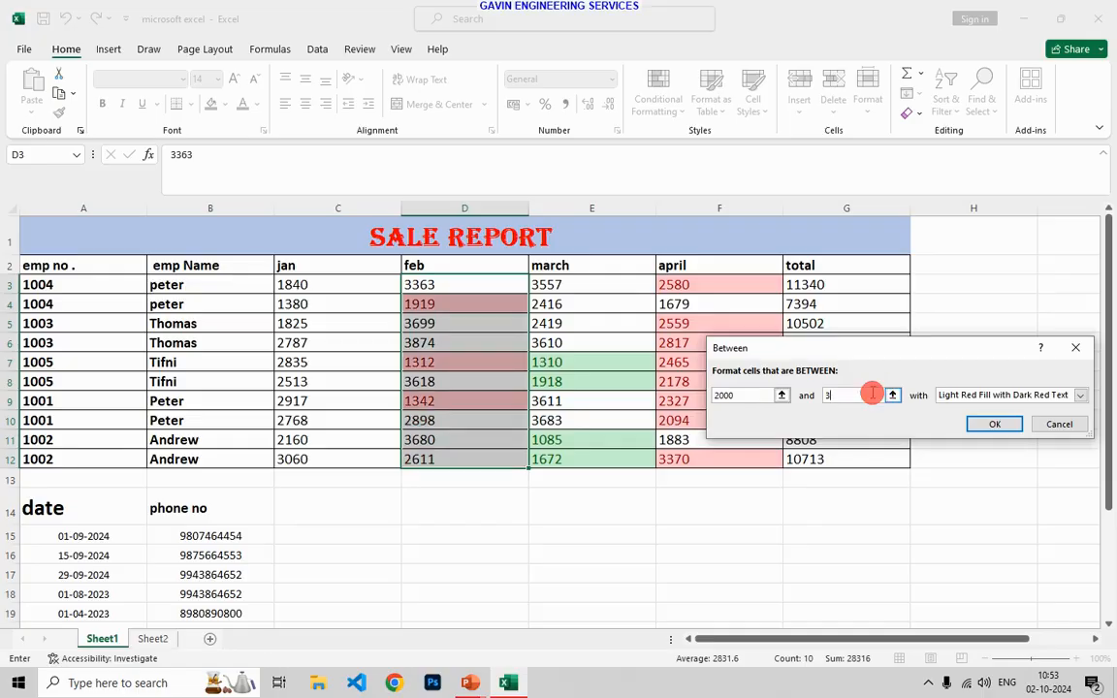
text(3000)
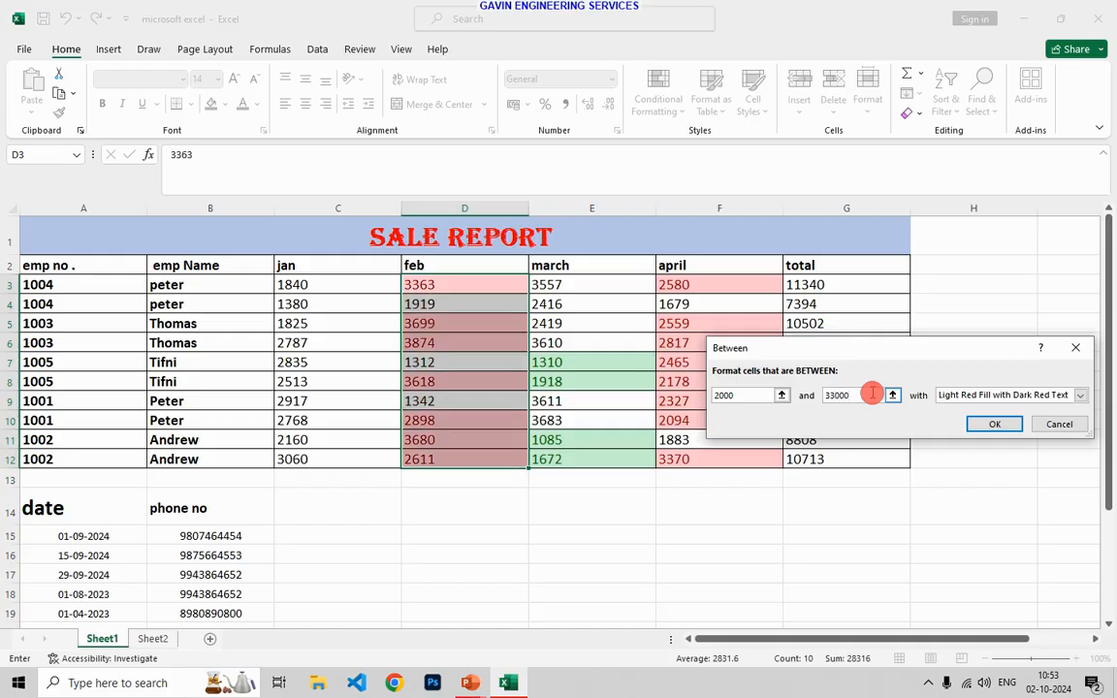
key(BackSpace)
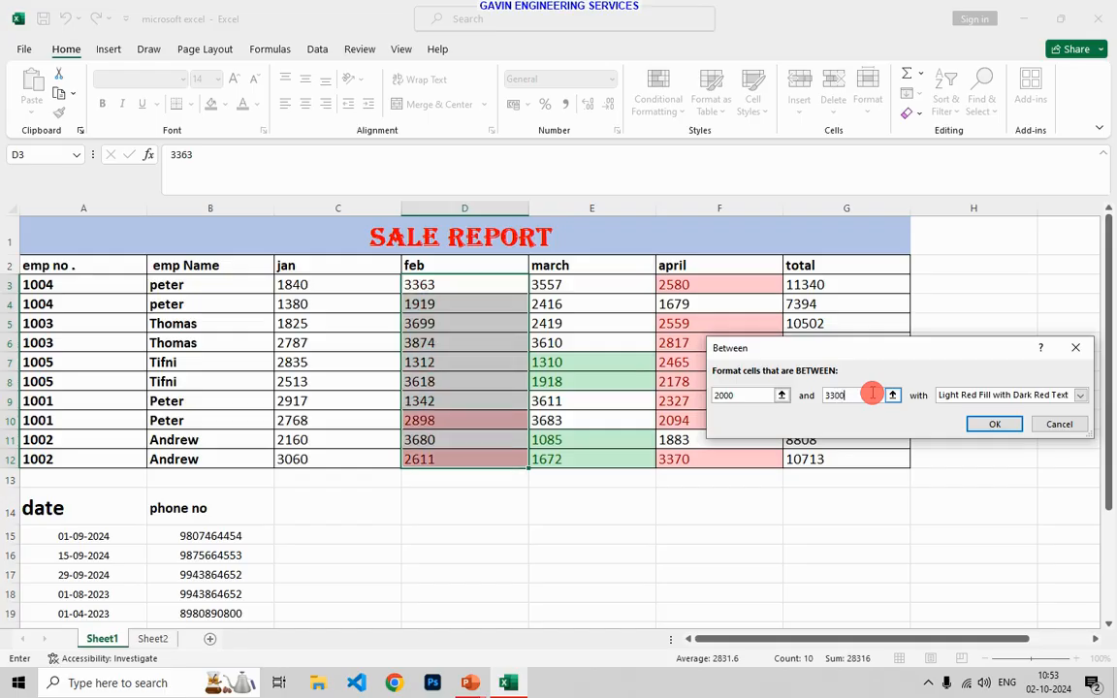
key(BackSpace)
key(BackSpace)
key(BackSpace)
text(3)
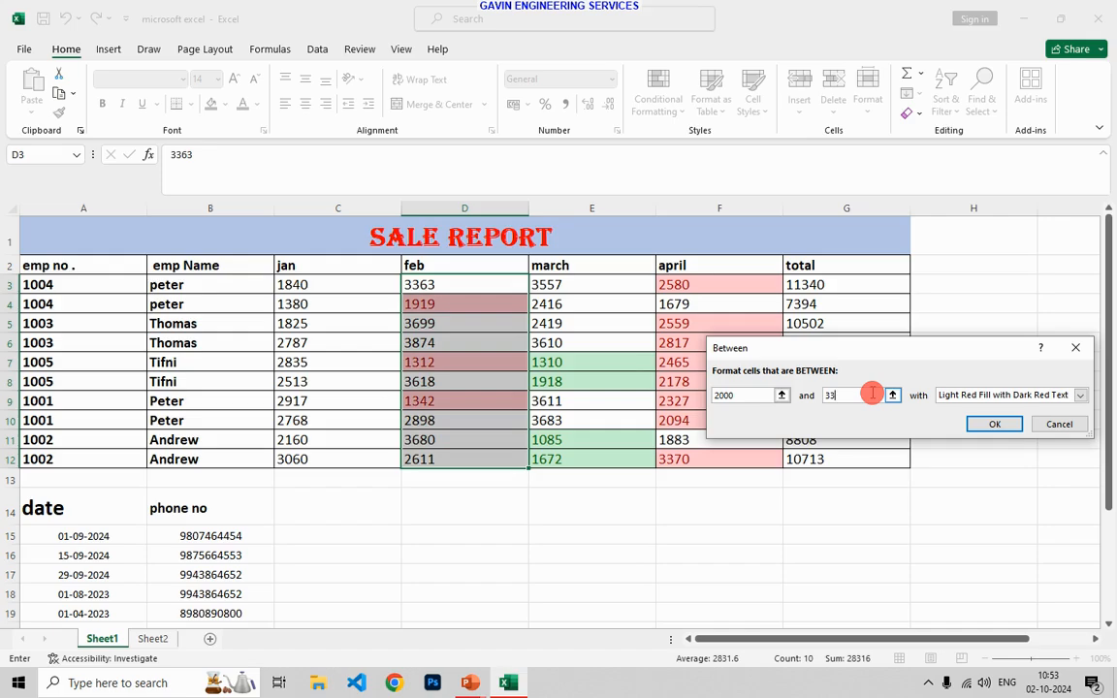
text(00)
key(BackSpace)
key(BackSpace)
text(000)
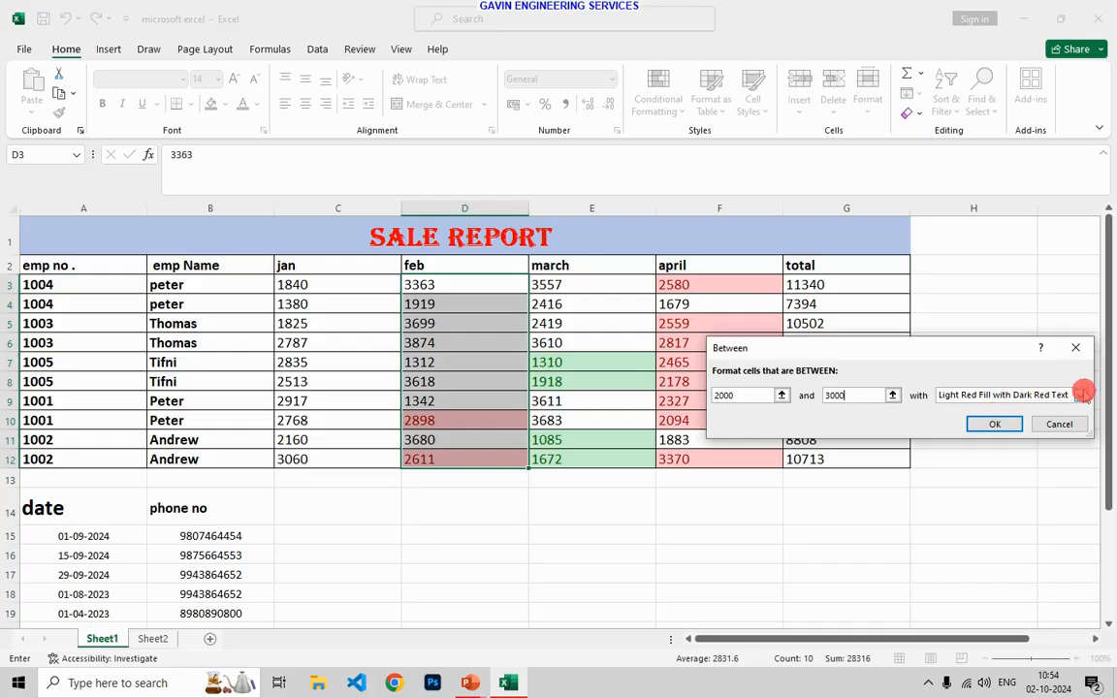
Step: Apply the Between rule to the feb values using Yellow Fill with Dark Yellow Text
click(1080, 395)
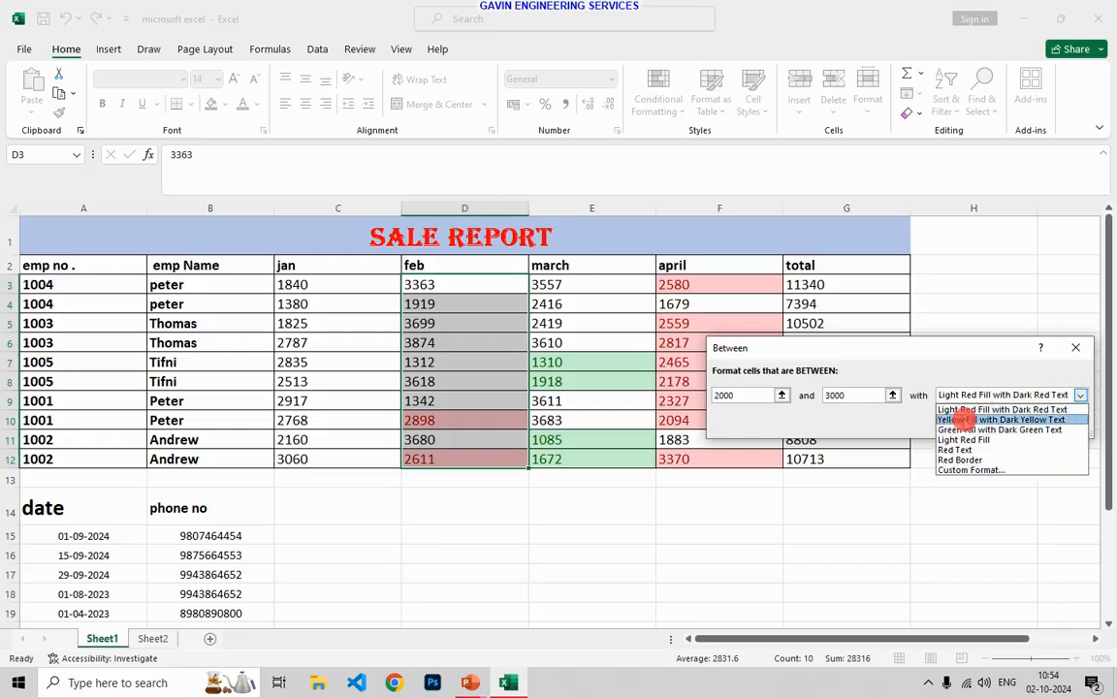
click(960, 419)
click(973, 424)
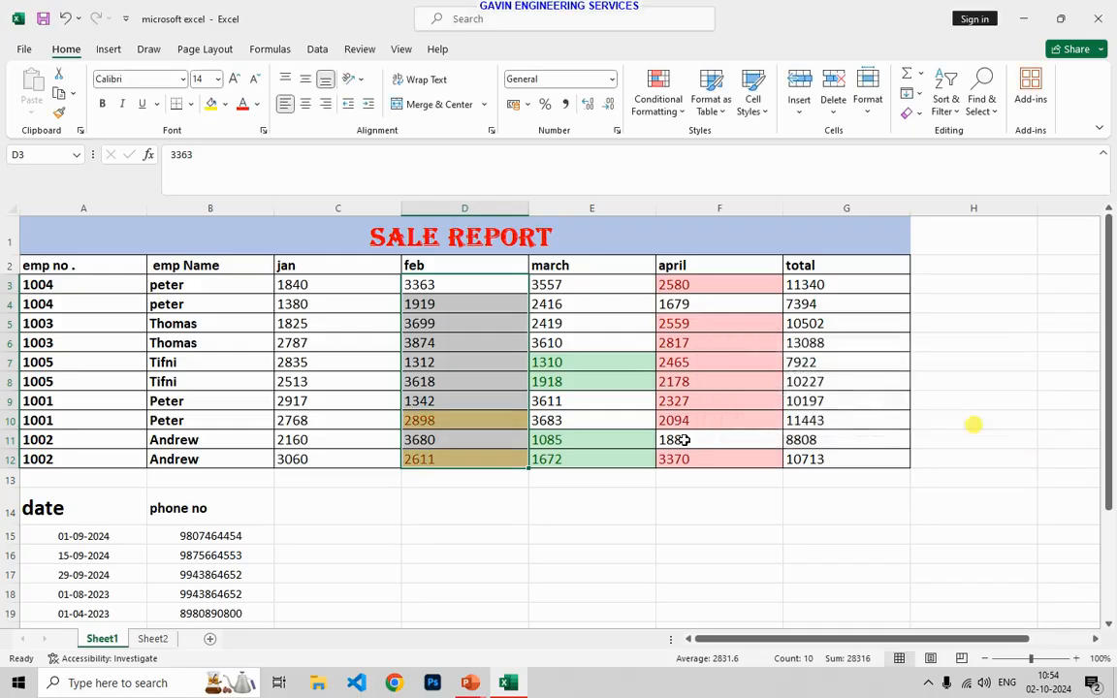
click(453, 303)
click(659, 114)
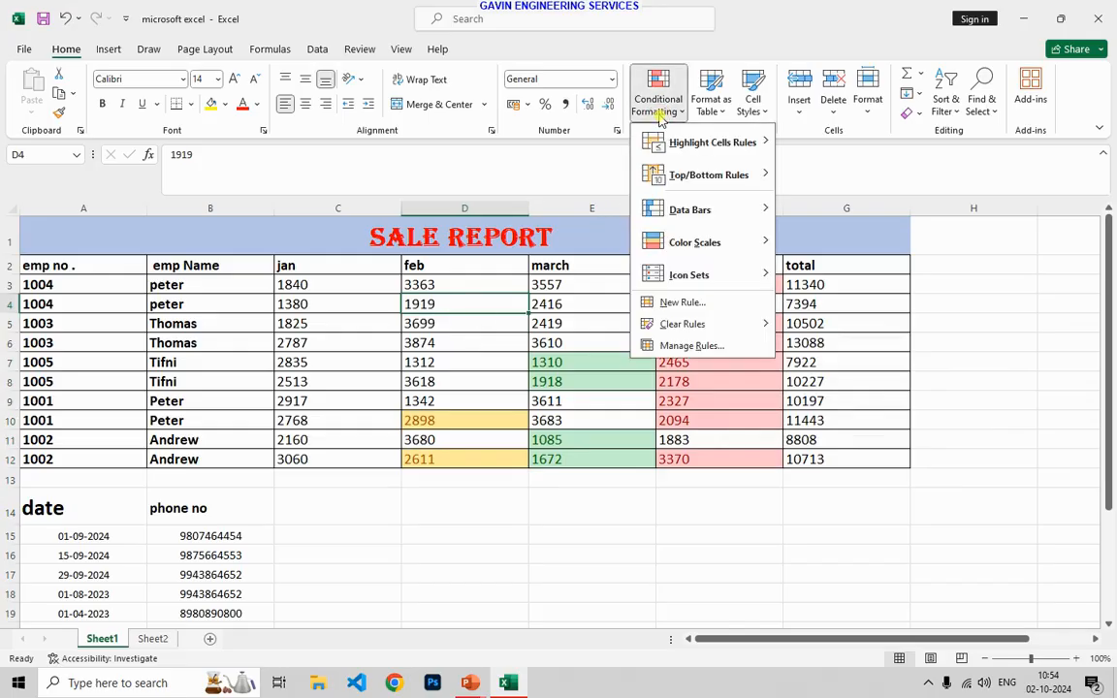
mouse_move(696, 150)
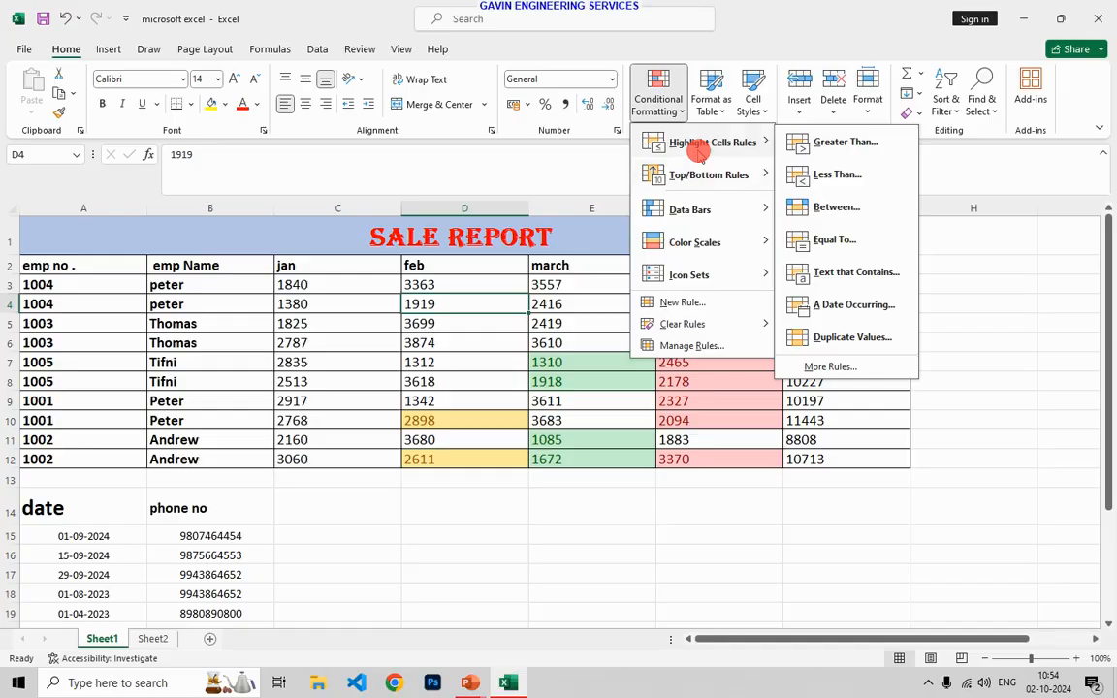
click(599, 347)
Step: Set up an Equal To highlight rule for the march sales values in E3:E12 with the value 3610
click(565, 283)
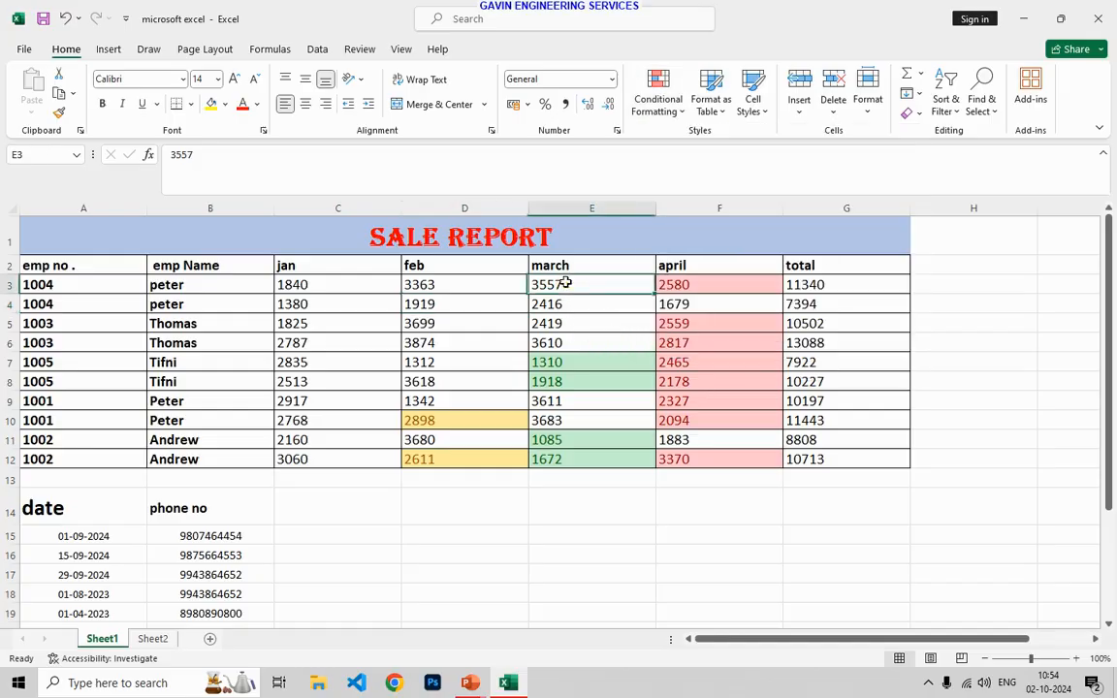
drag(565, 284, 590, 455)
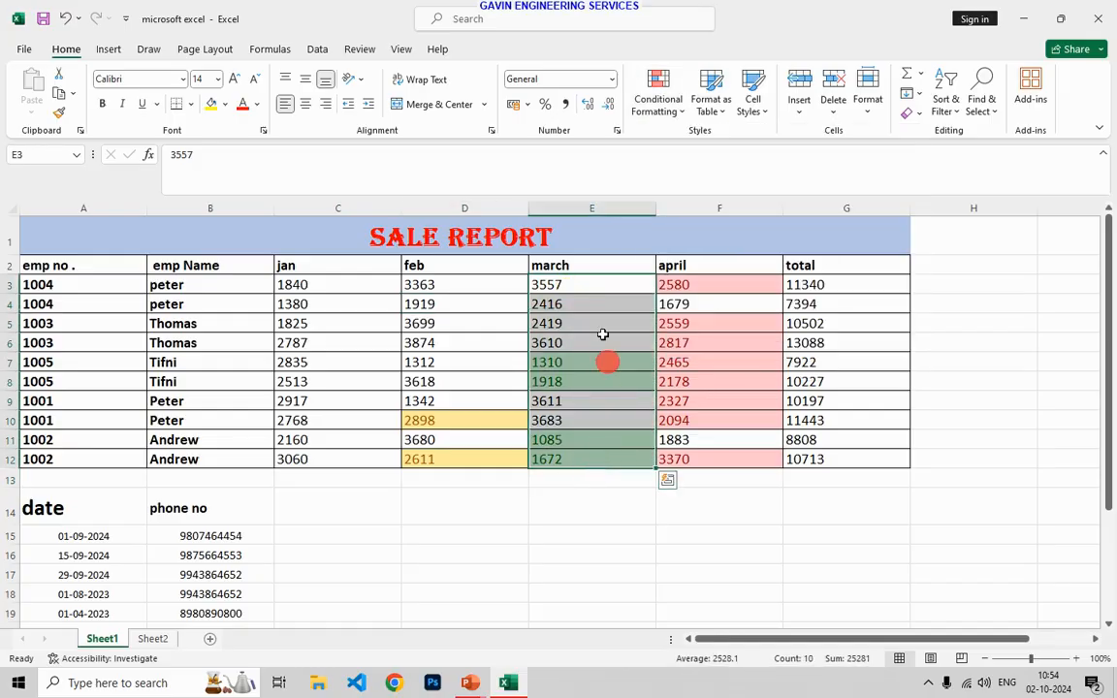
click(660, 115)
click(723, 143)
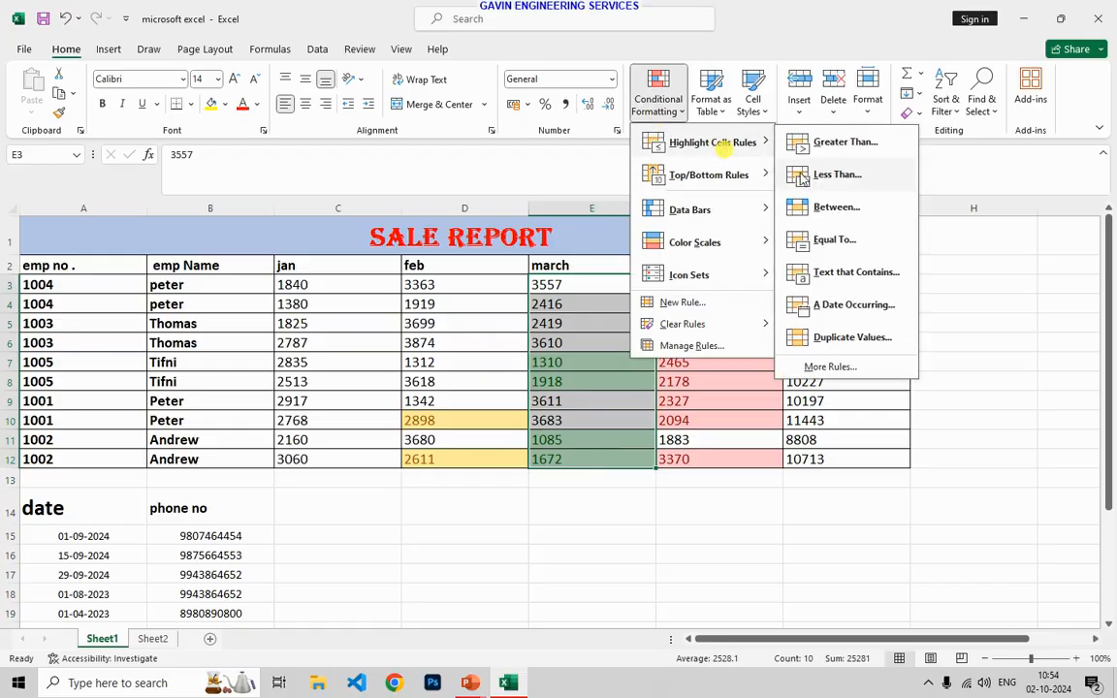
click(829, 239)
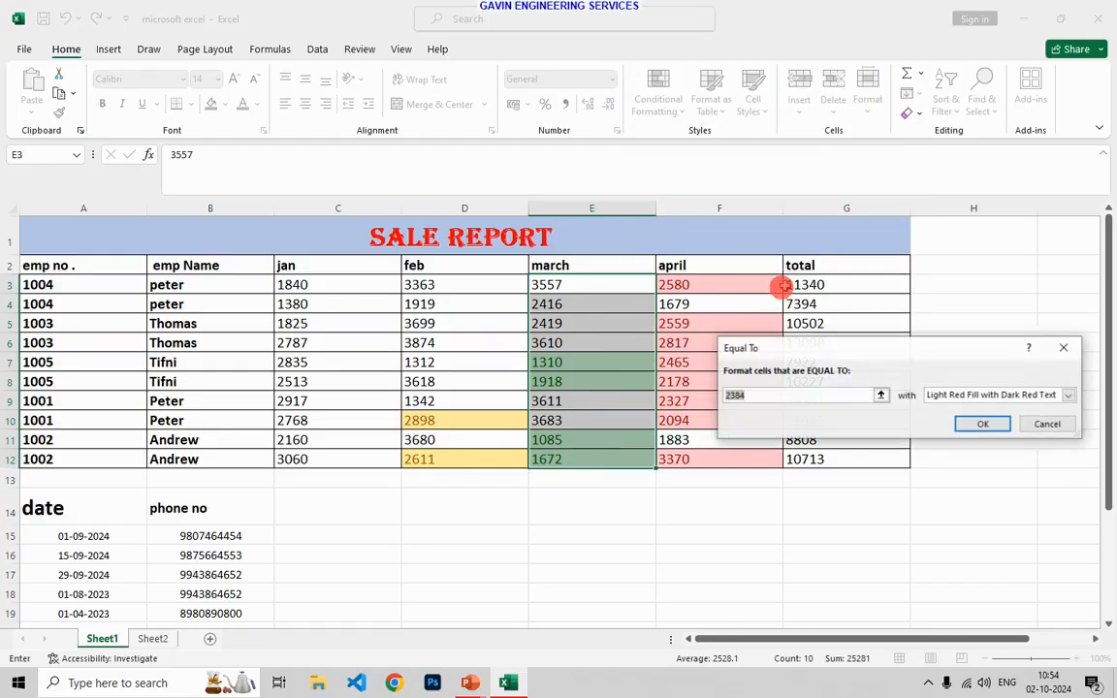
click(801, 391)
click(802, 394)
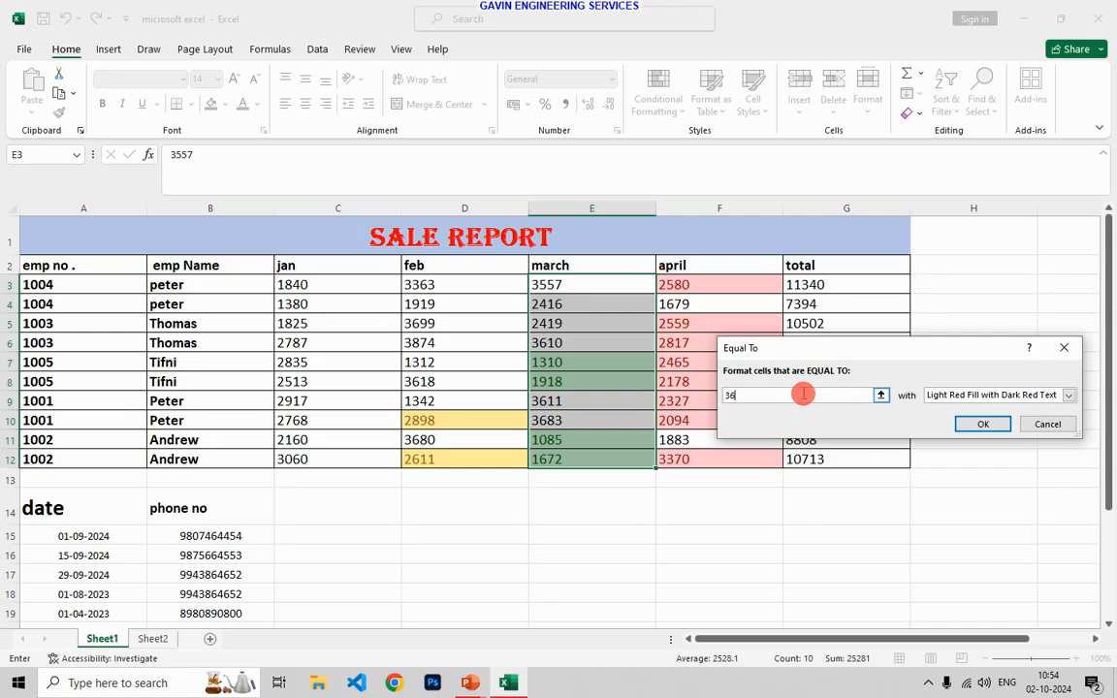
Step: Apply the Equal To rule to the march values using Red Text
click(1068, 394)
click(968, 450)
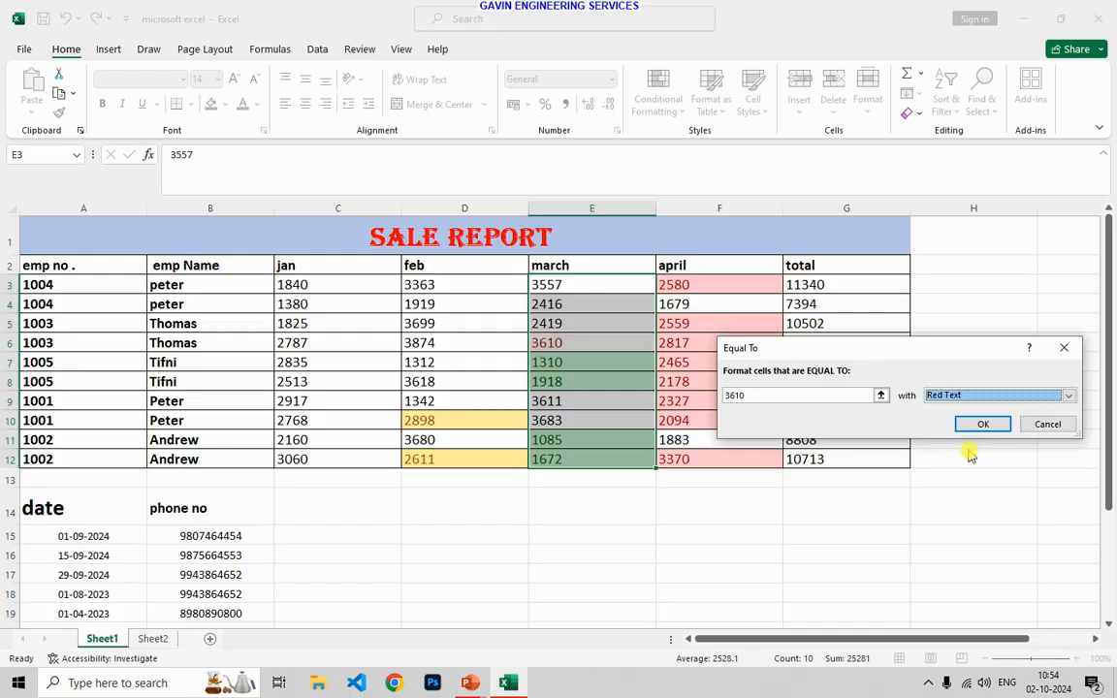
click(978, 423)
click(897, 477)
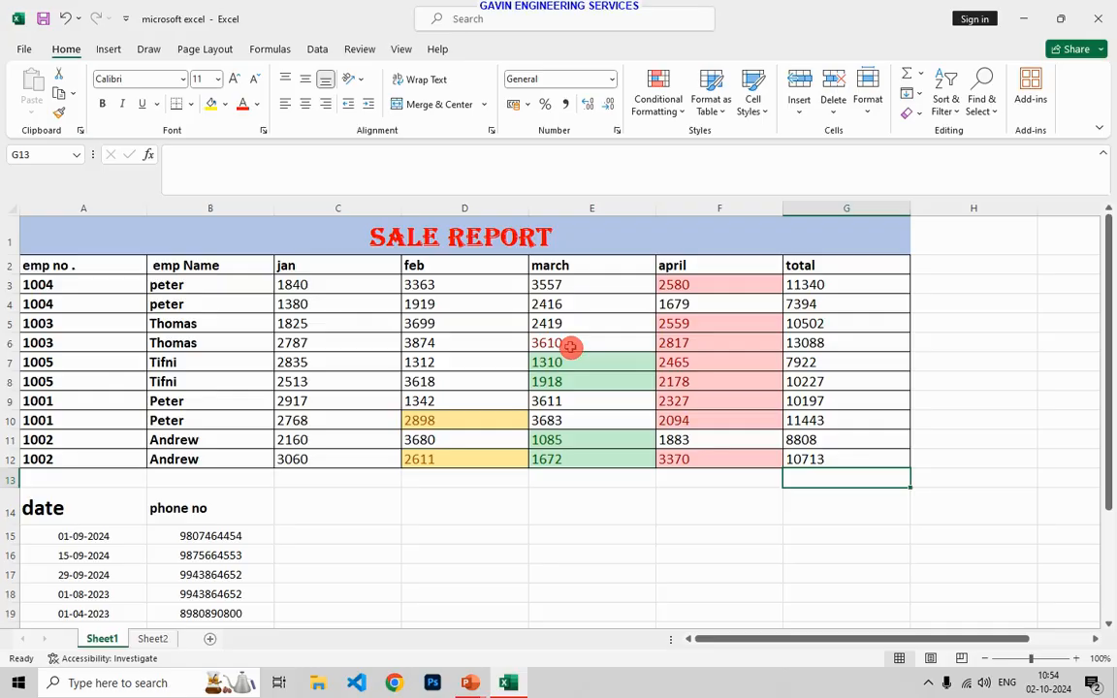
click(660, 105)
mouse_move(716, 146)
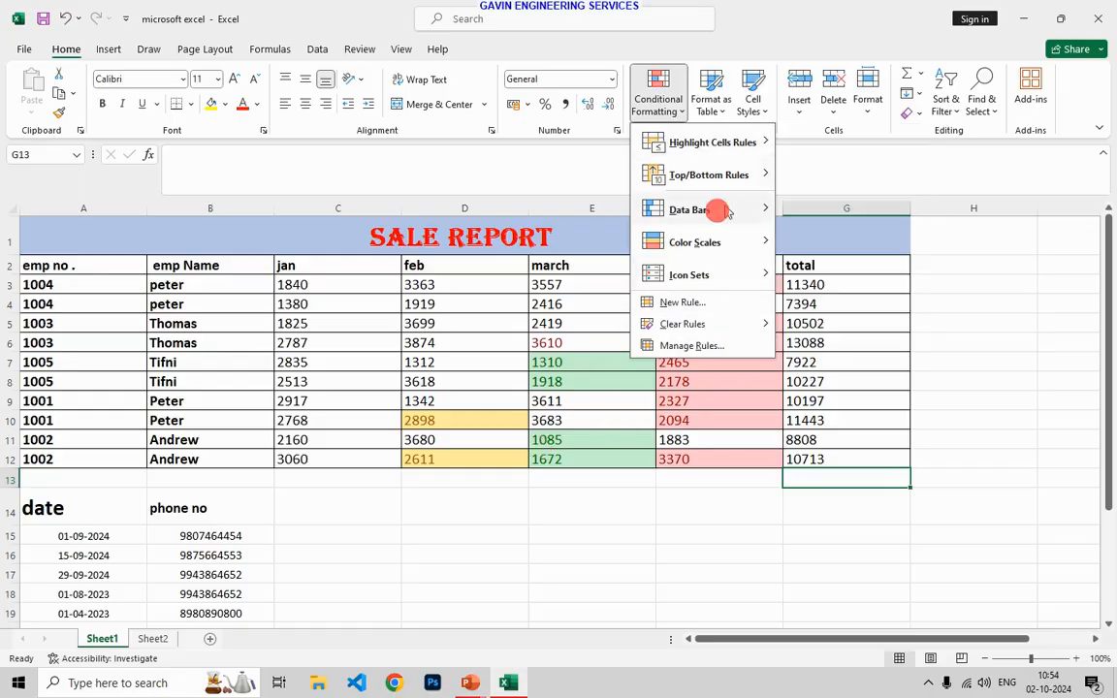
click(749, 155)
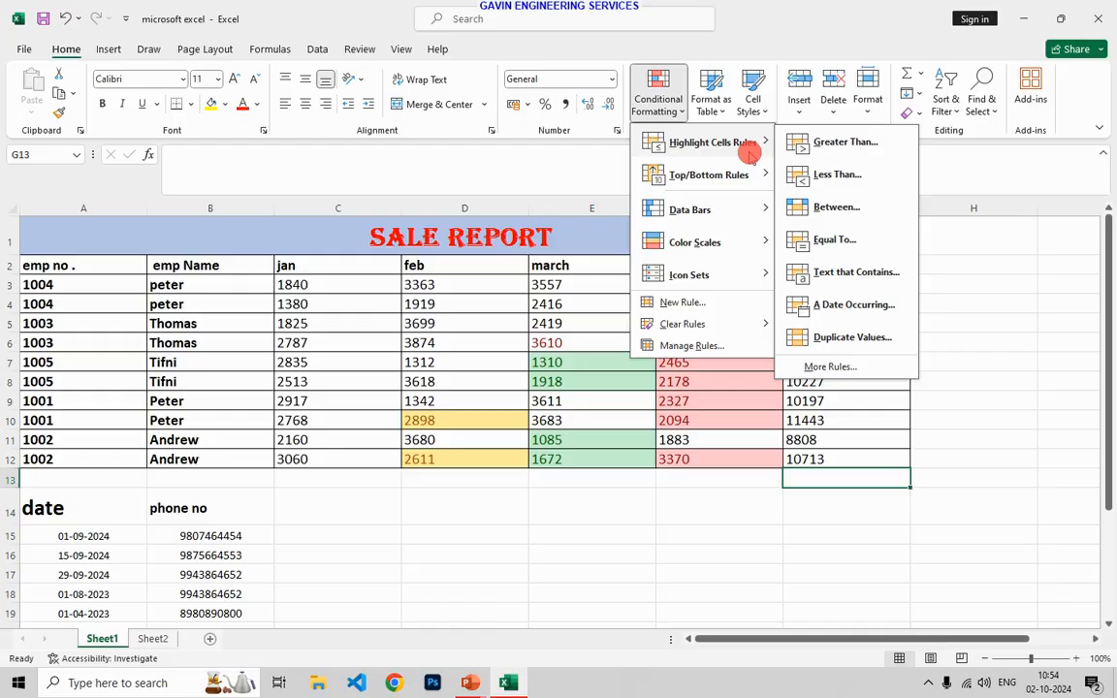
click(441, 551)
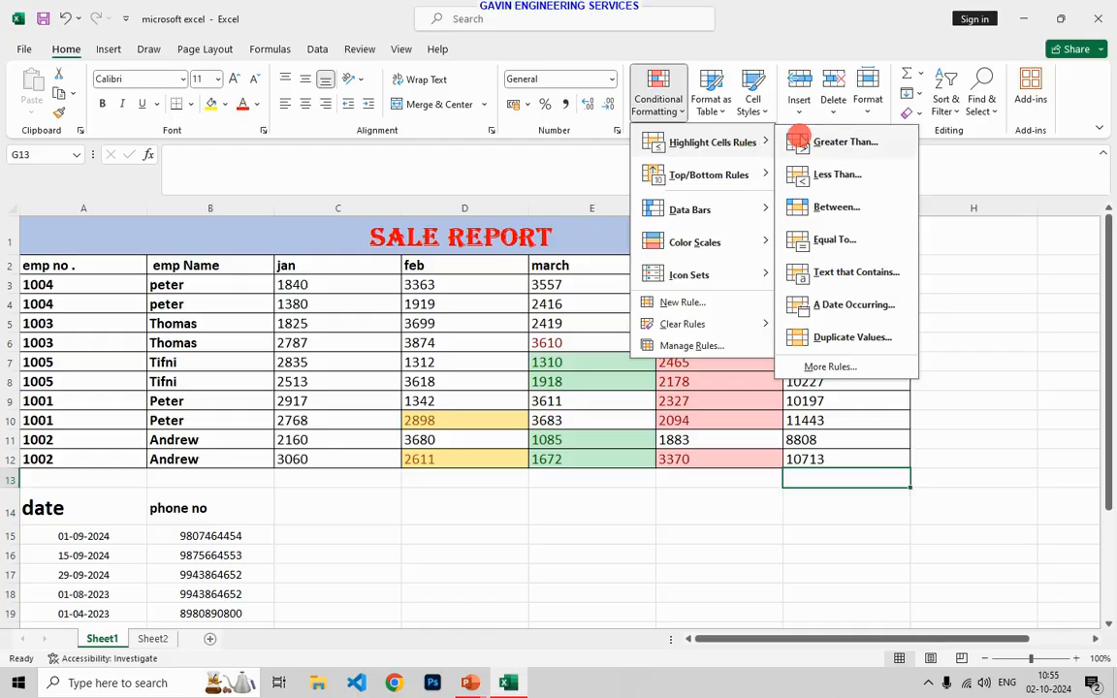
Step: Enter the sample letters p, a and p in cells D16, D17 and D18
click(442, 549)
text(p)
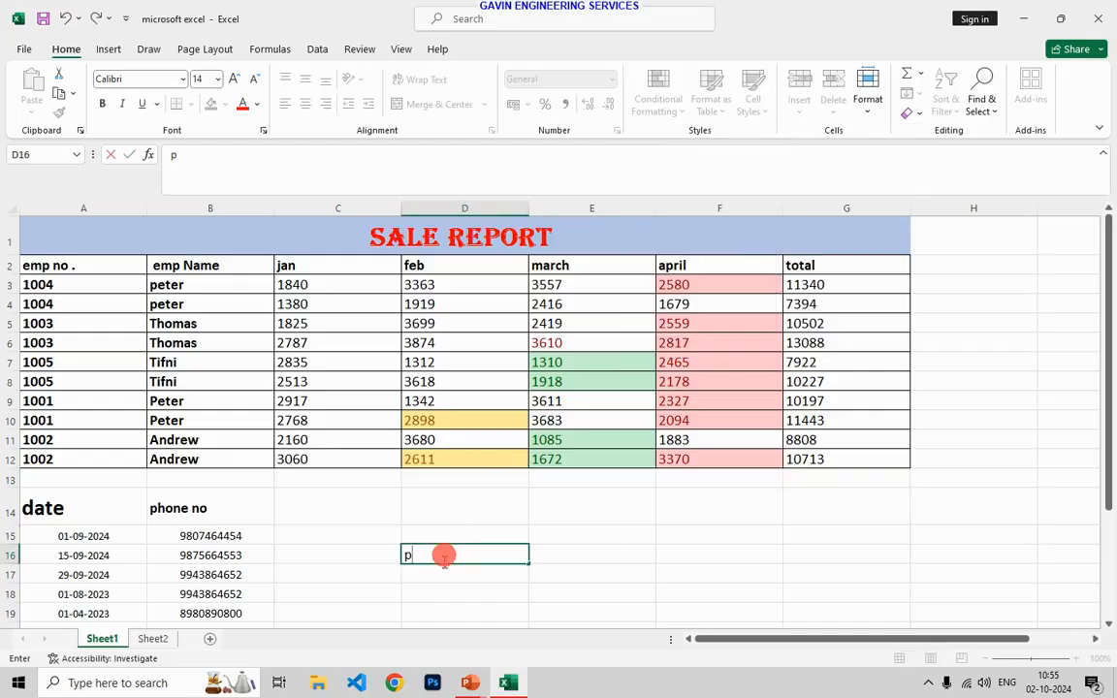
click(438, 580)
text(a)
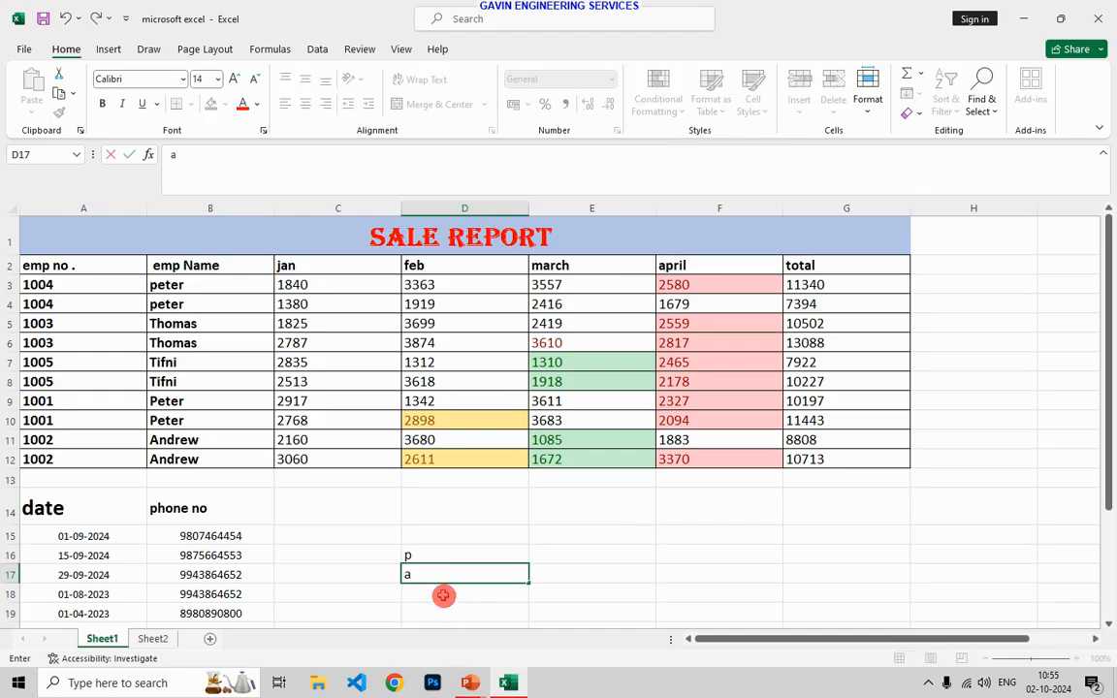
click(441, 593)
text(p)
click(546, 554)
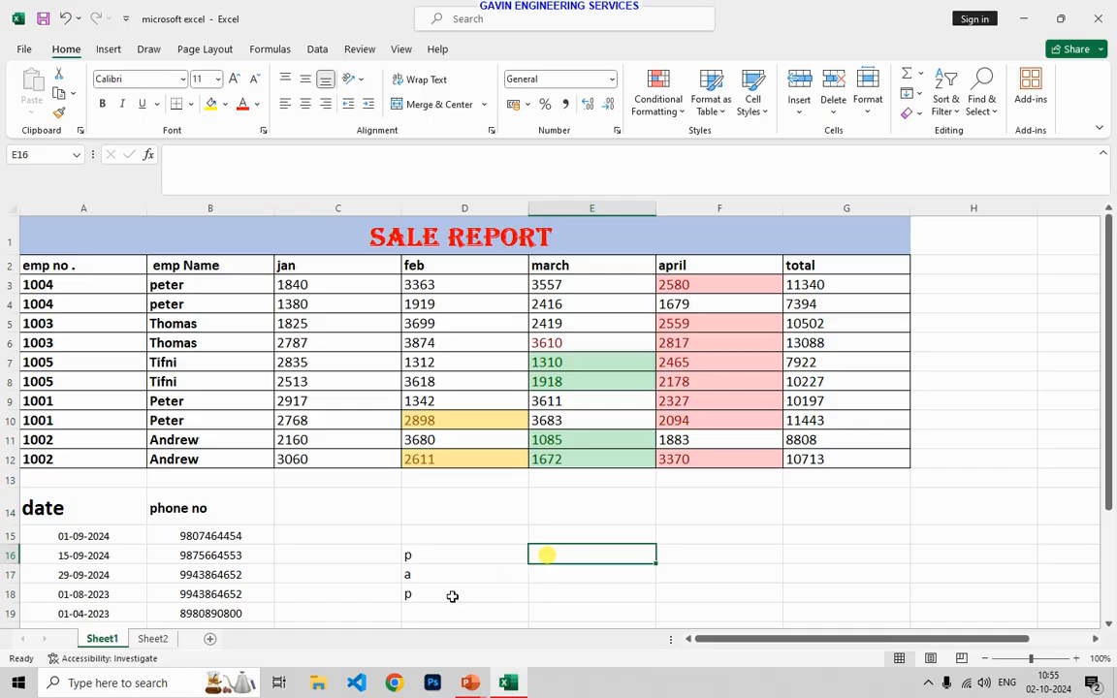
Step: Set up a Text That Contains highlight rule for the sample letters in D16:D18 with the text a
scroll(574, 550, down, 1)
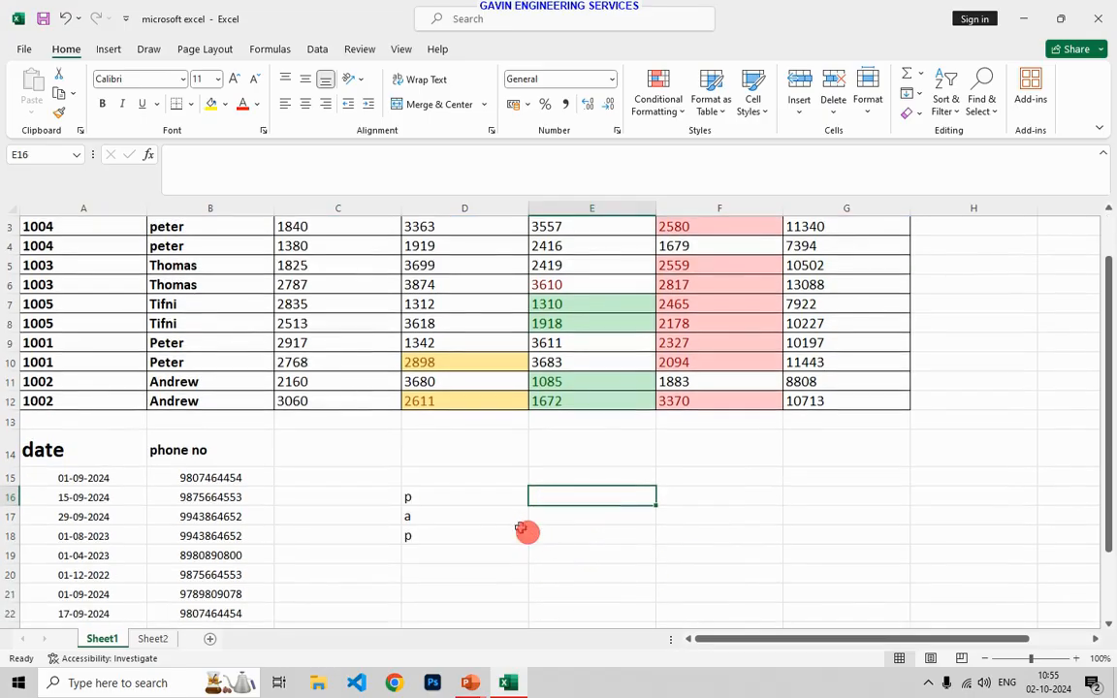
drag(483, 503, 481, 536)
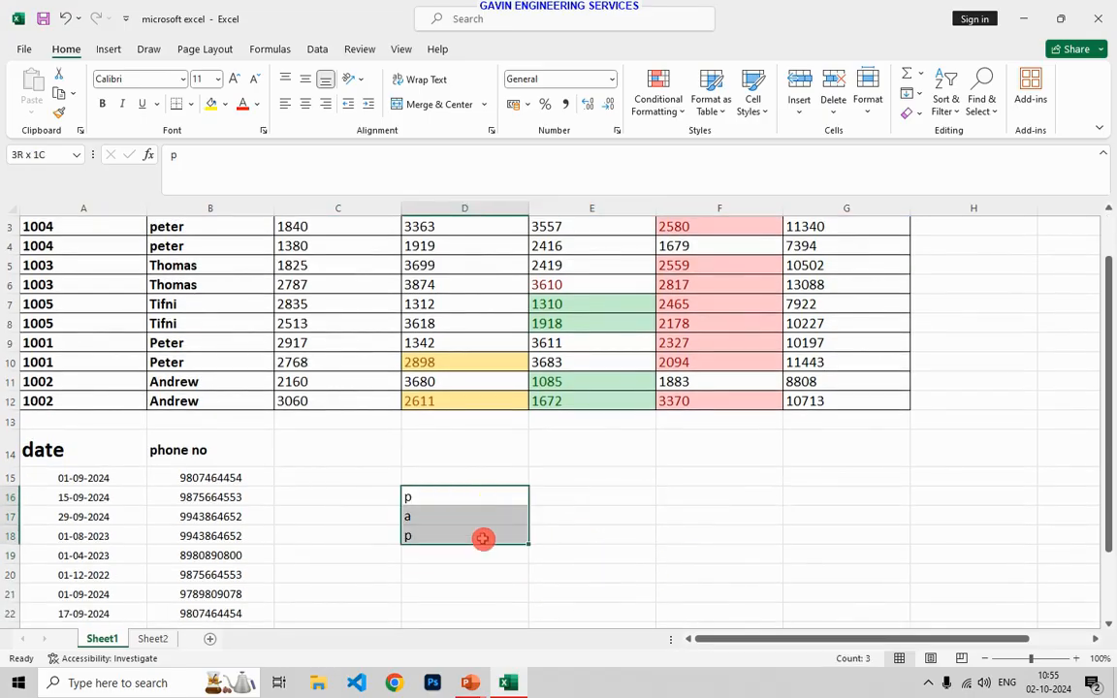
click(659, 101)
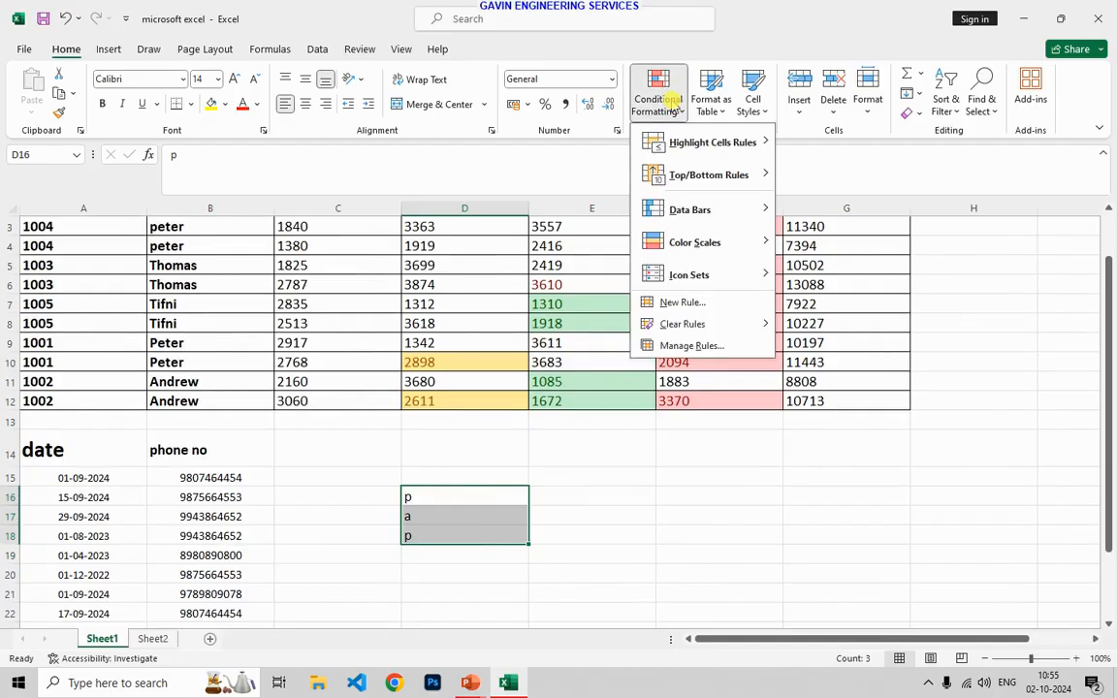
click(735, 148)
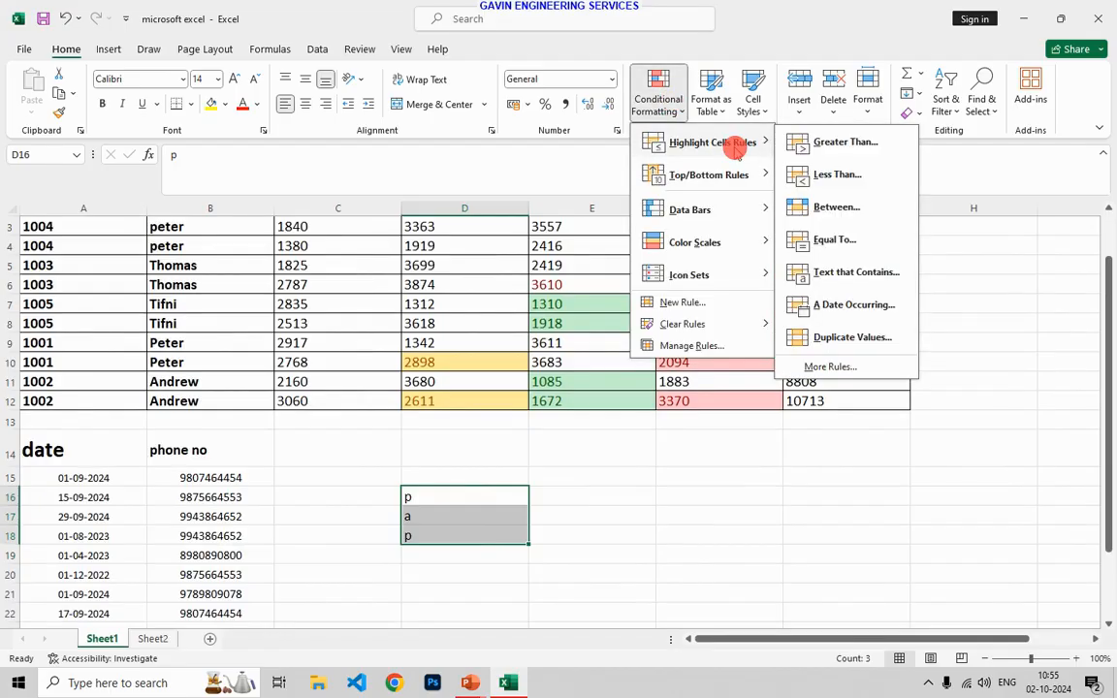
click(824, 281)
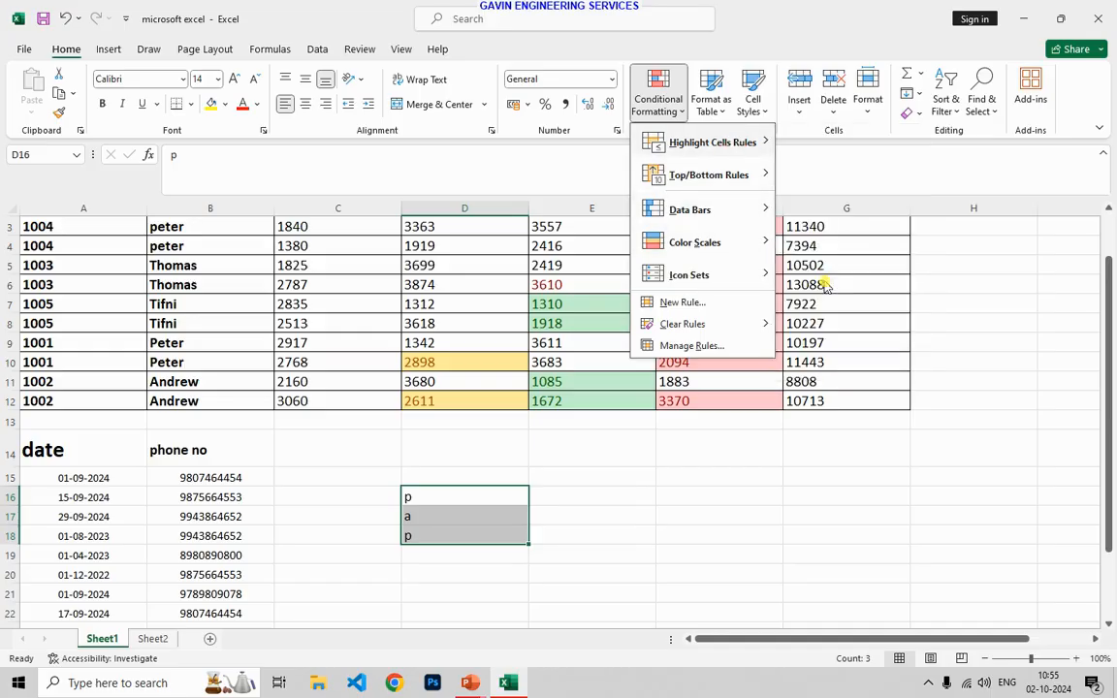
click(856, 395)
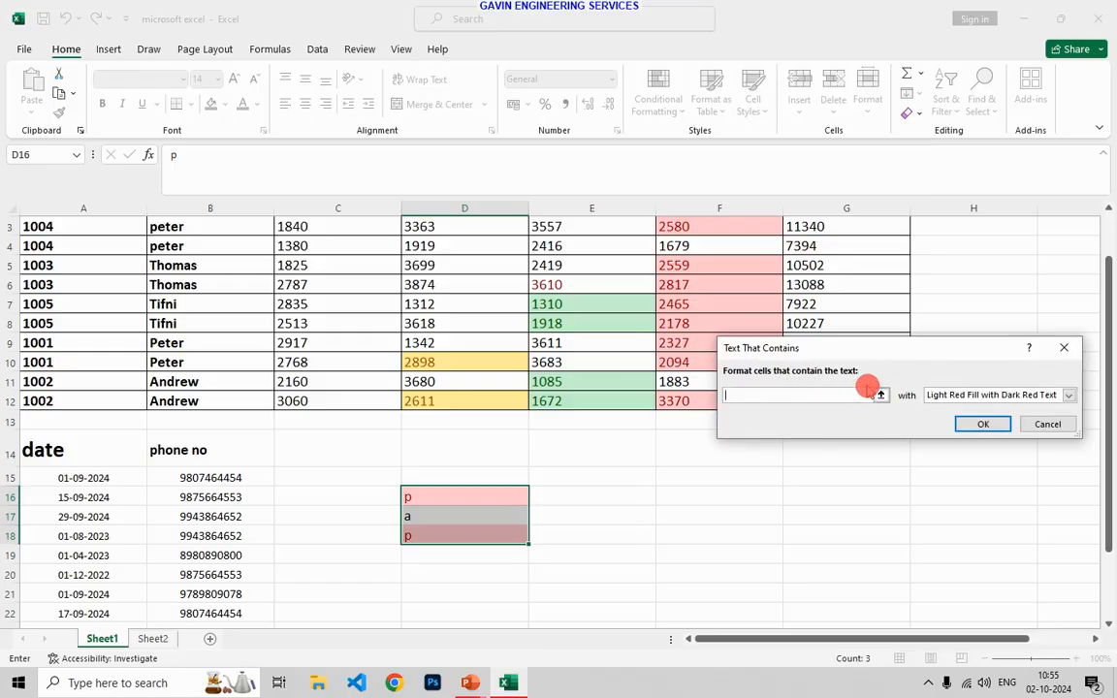
text(a)
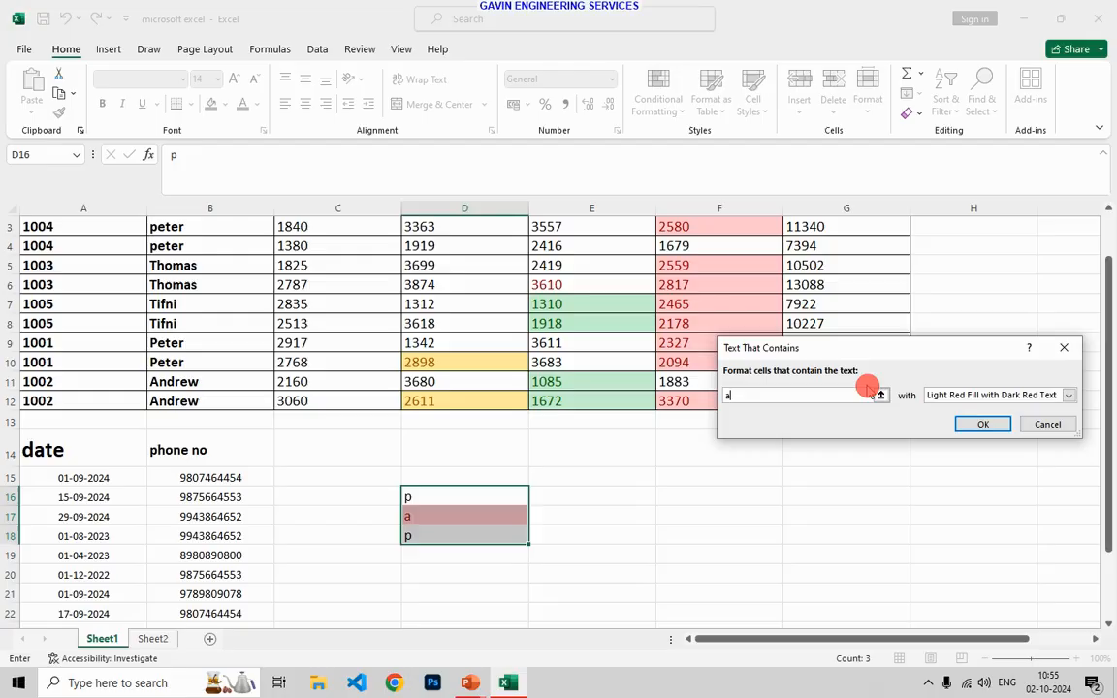
Step: Apply the Text That Contains rule to the sample letters using Light Red Fill
click(1069, 396)
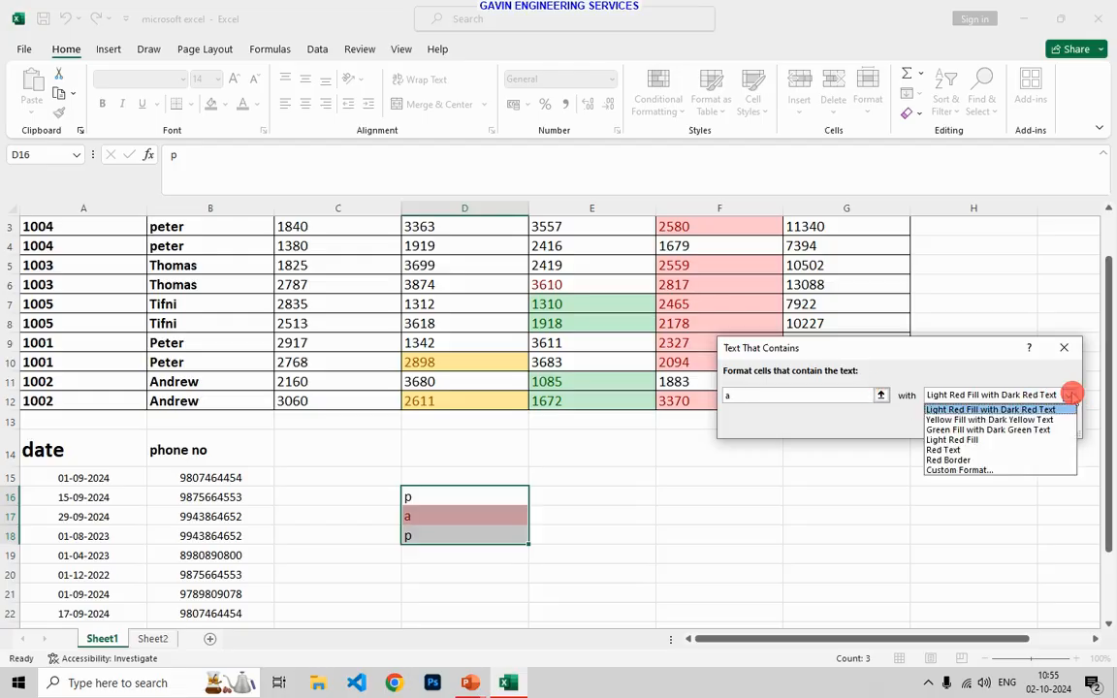
click(985, 440)
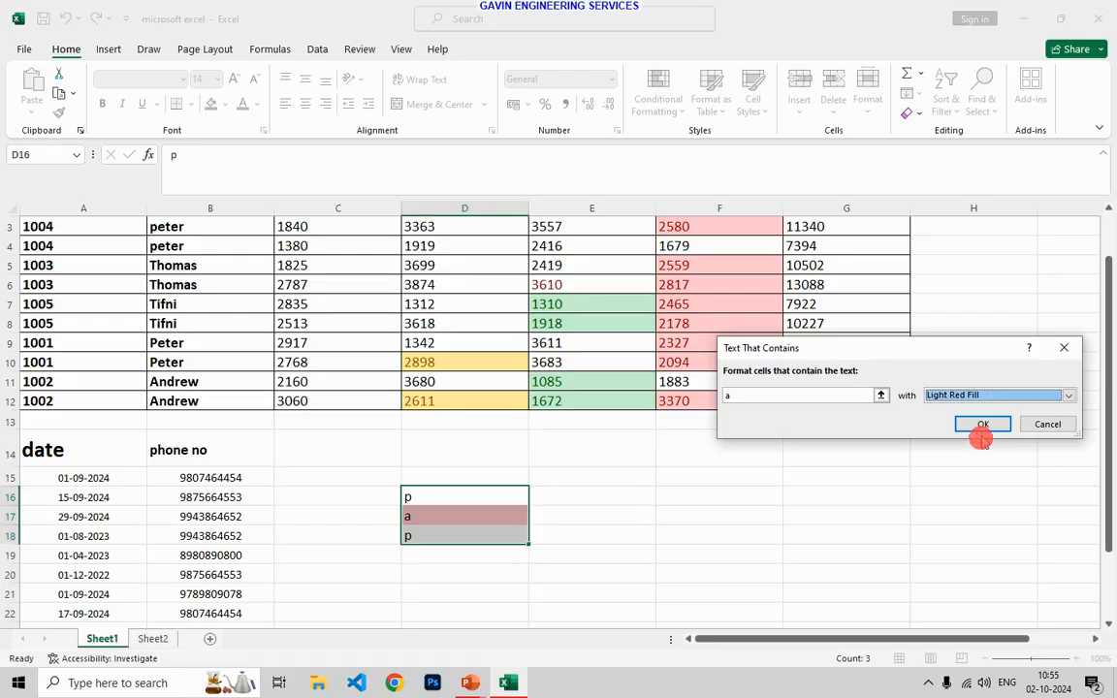
click(984, 425)
click(611, 574)
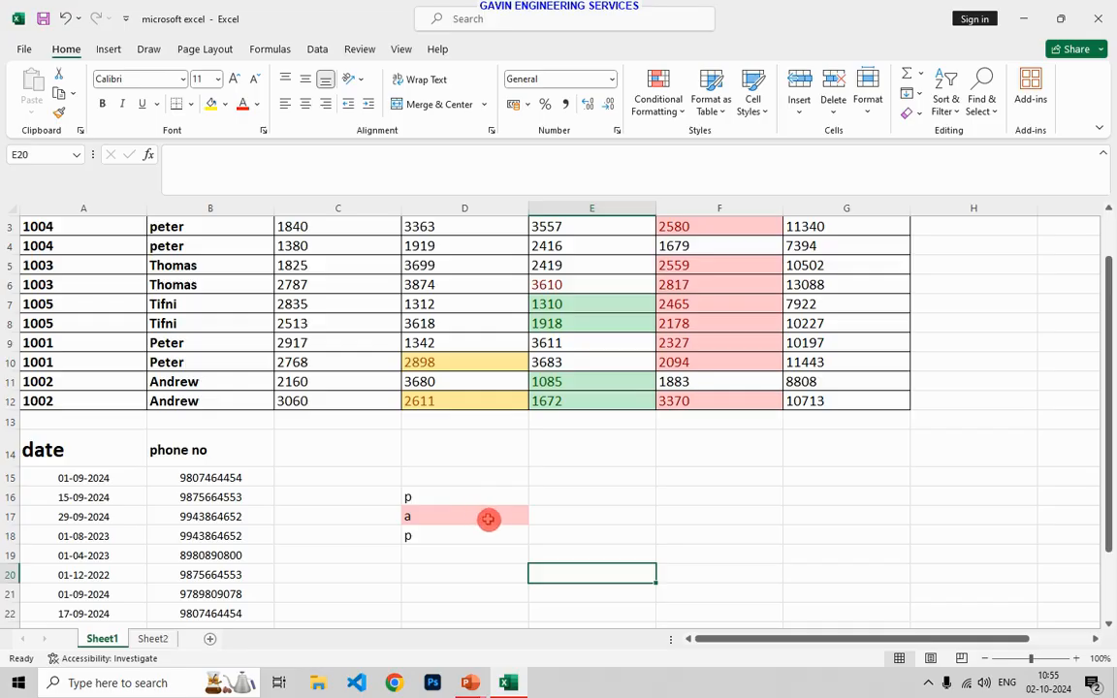
Step: Highlight the emp Name cells in B3:B12 that contain the 1003 employee's name, using Light Red Fill with Dark Red Text
scroll(483, 519, up, 1)
click(492, 521)
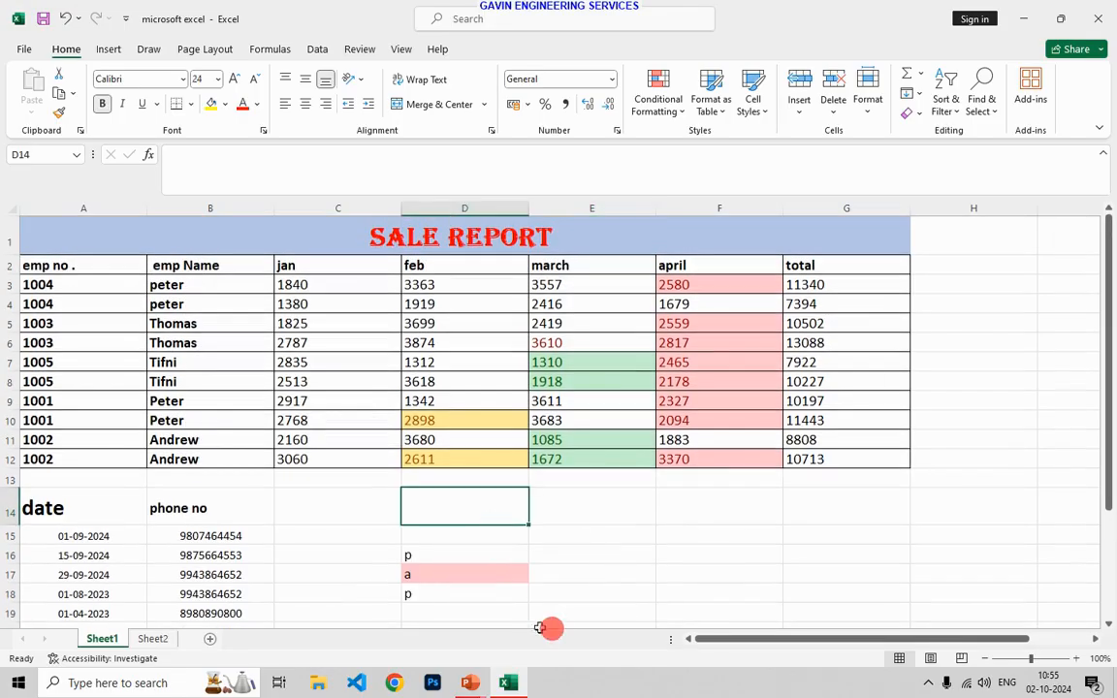
click(433, 363)
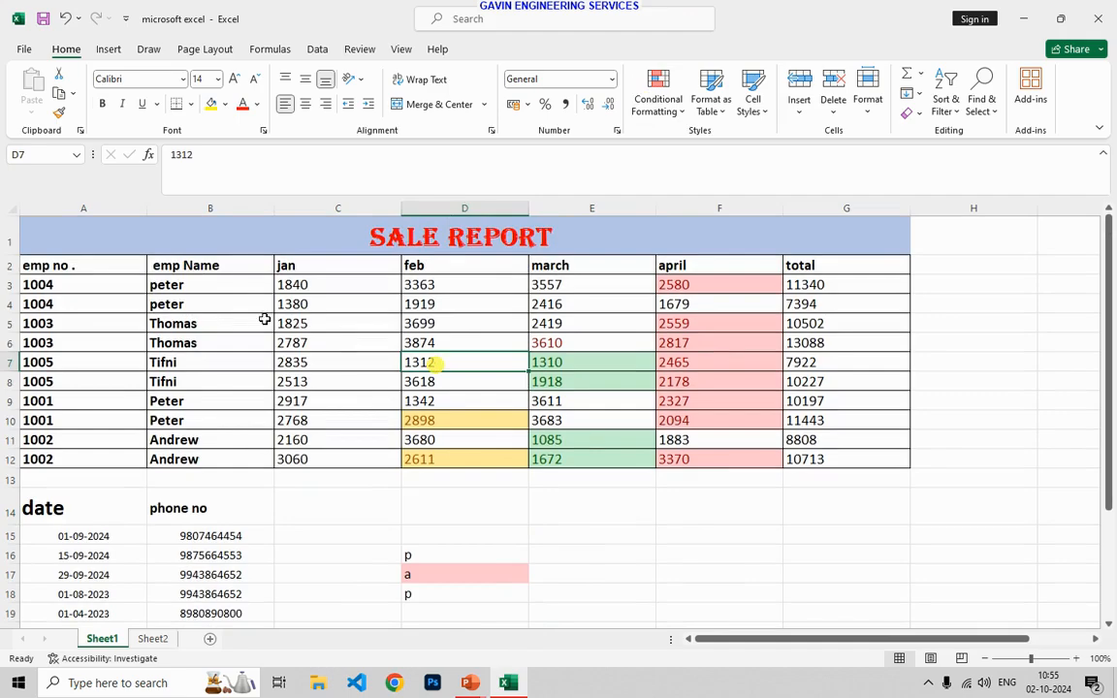
drag(204, 284, 191, 458)
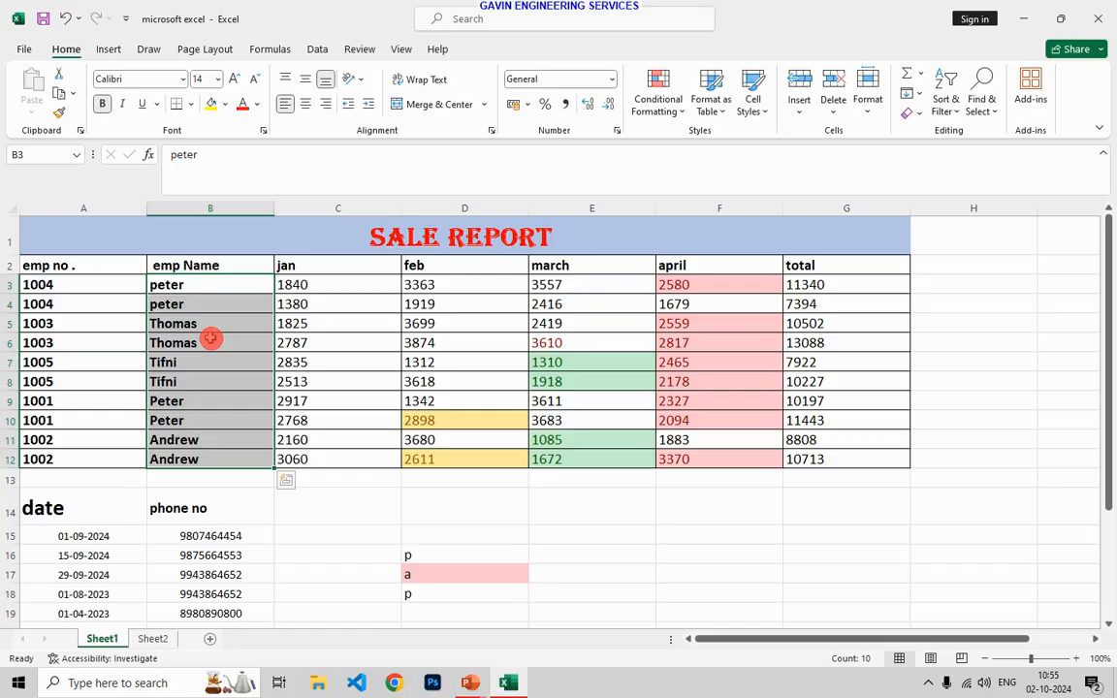
click(656, 108)
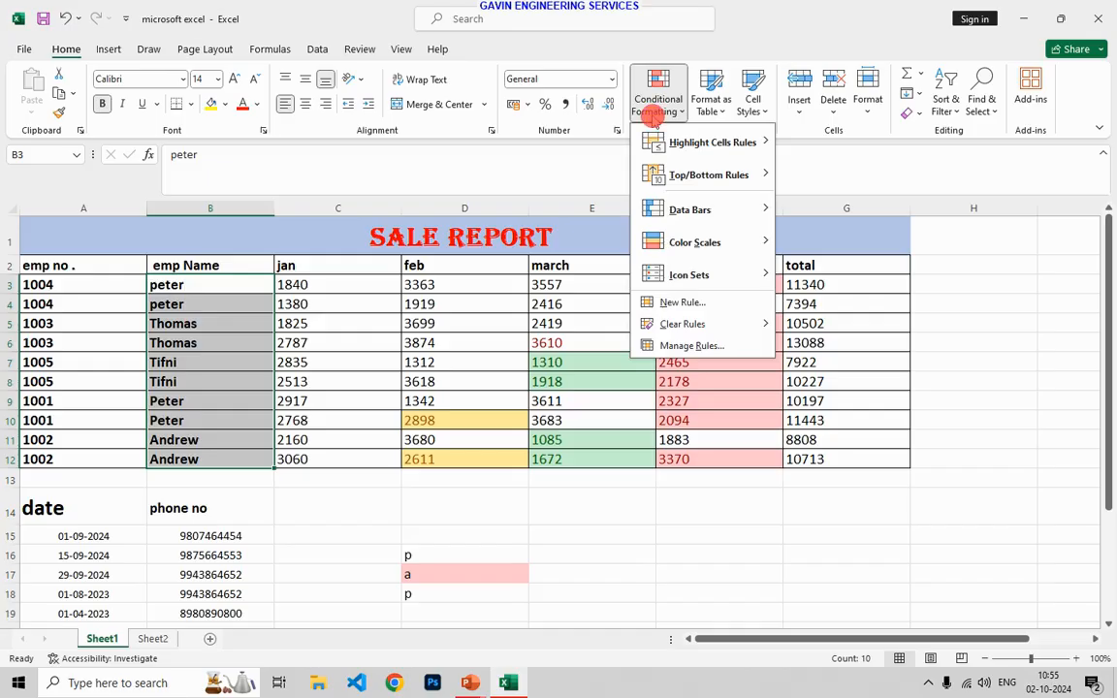
click(691, 155)
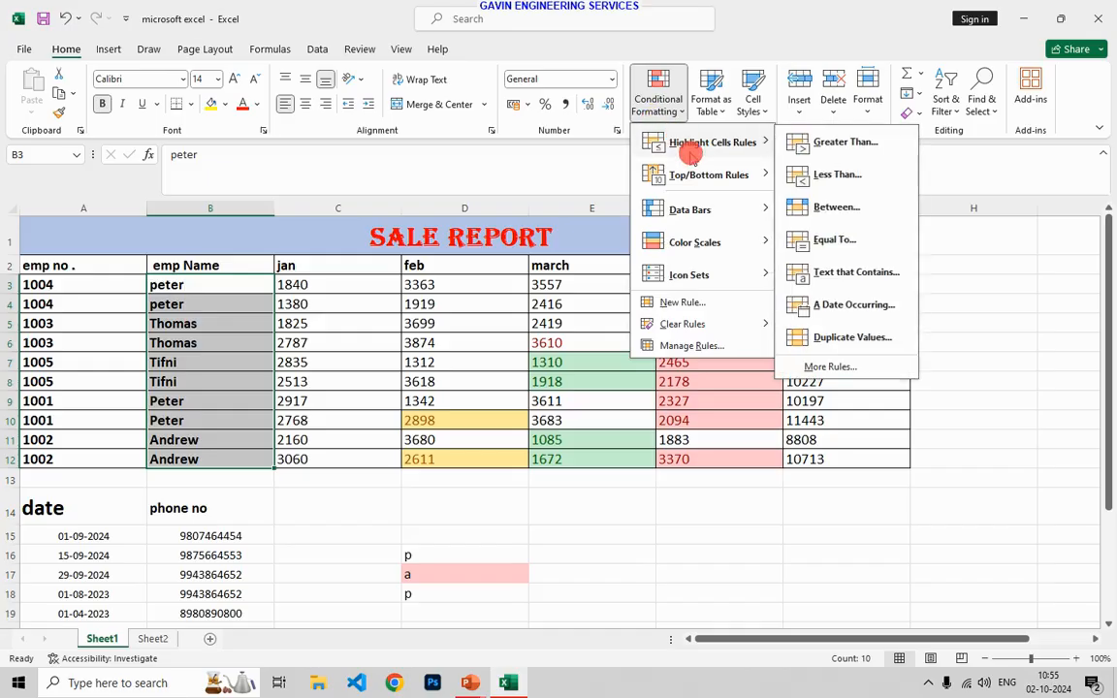
click(836, 272)
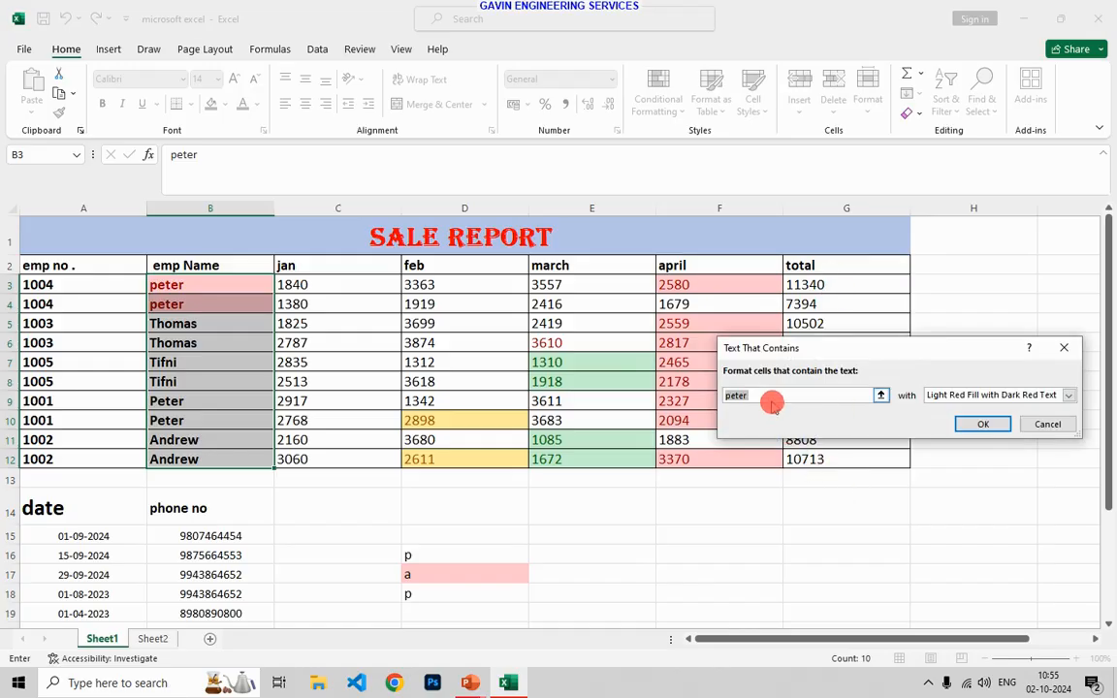
click(770, 394)
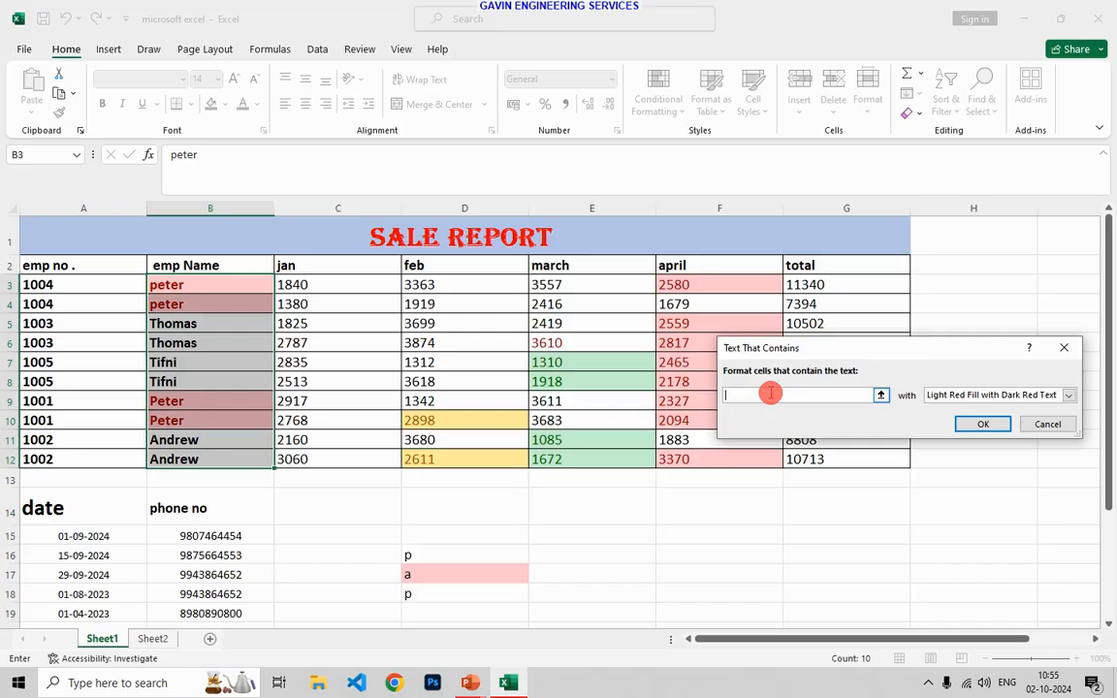
text(thomas)
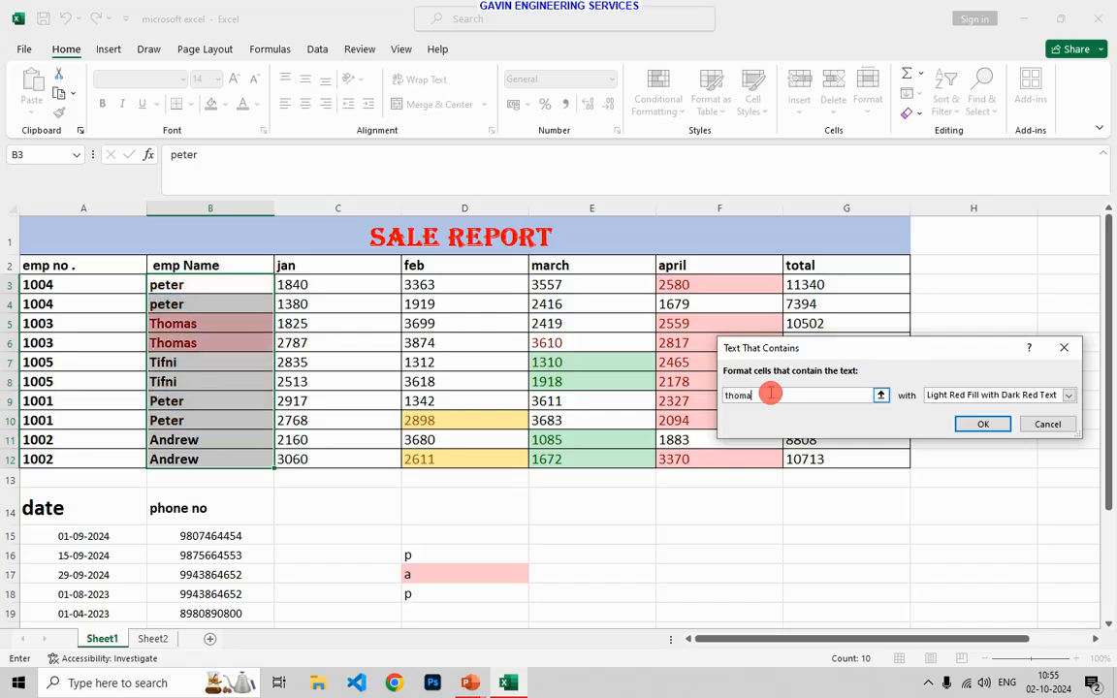
click(982, 424)
click(318, 452)
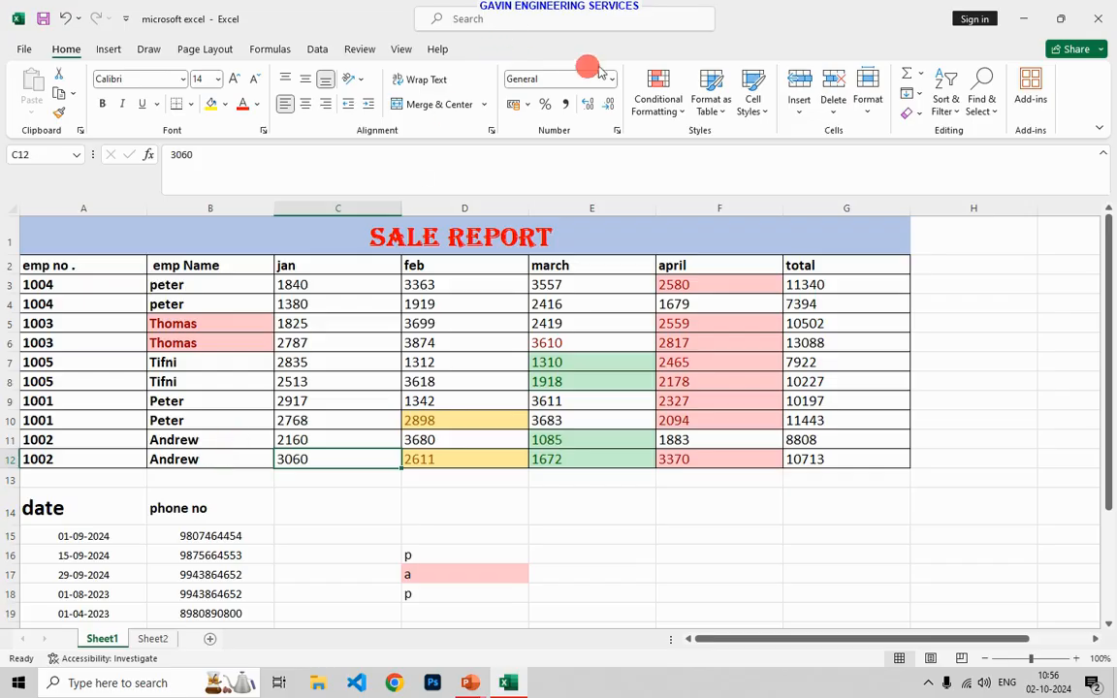
Step: Start an A Date Occurring highlight rule for the dates in A15:A27
click(657, 90)
mouse_move(741, 144)
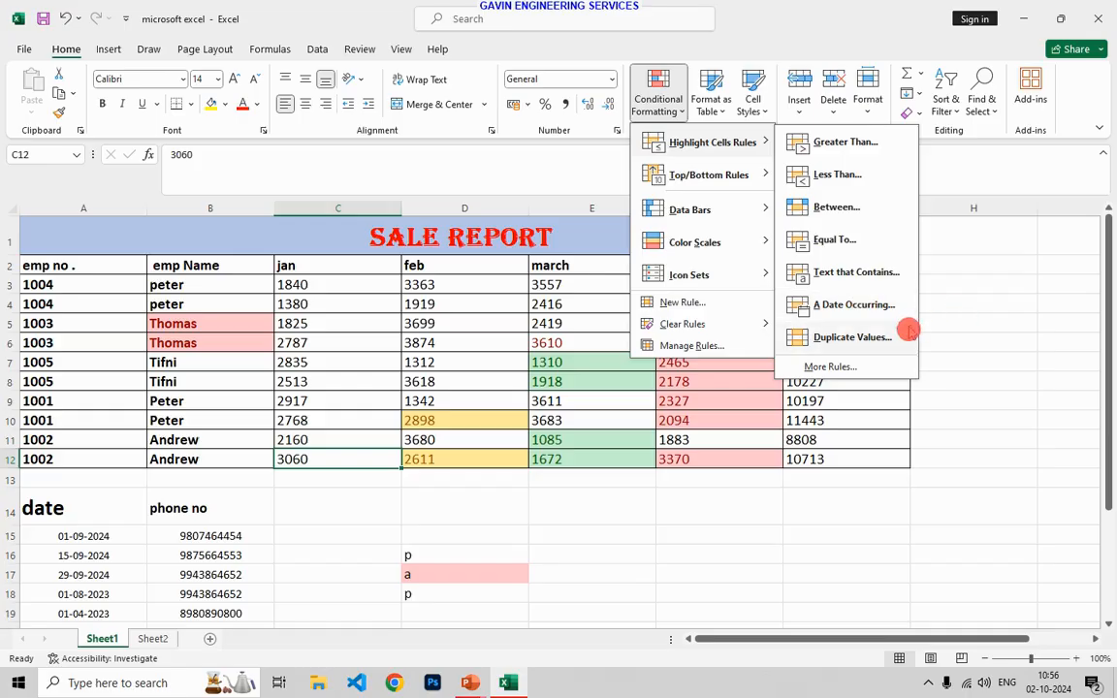
scroll(960, 305, down, 3)
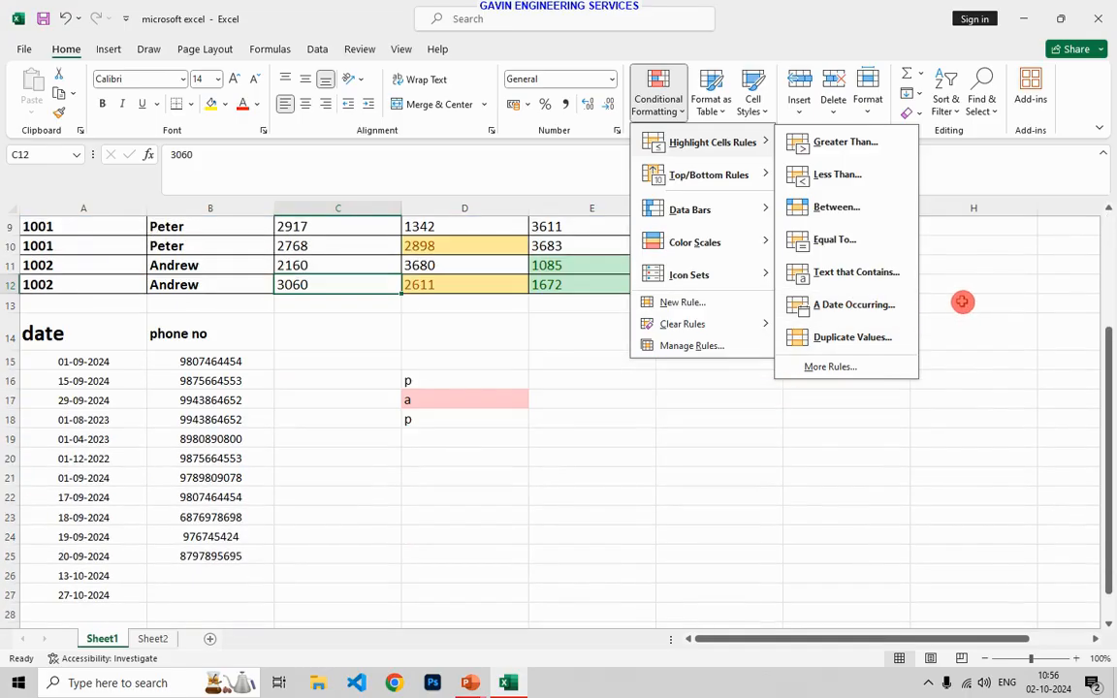
click(112, 361)
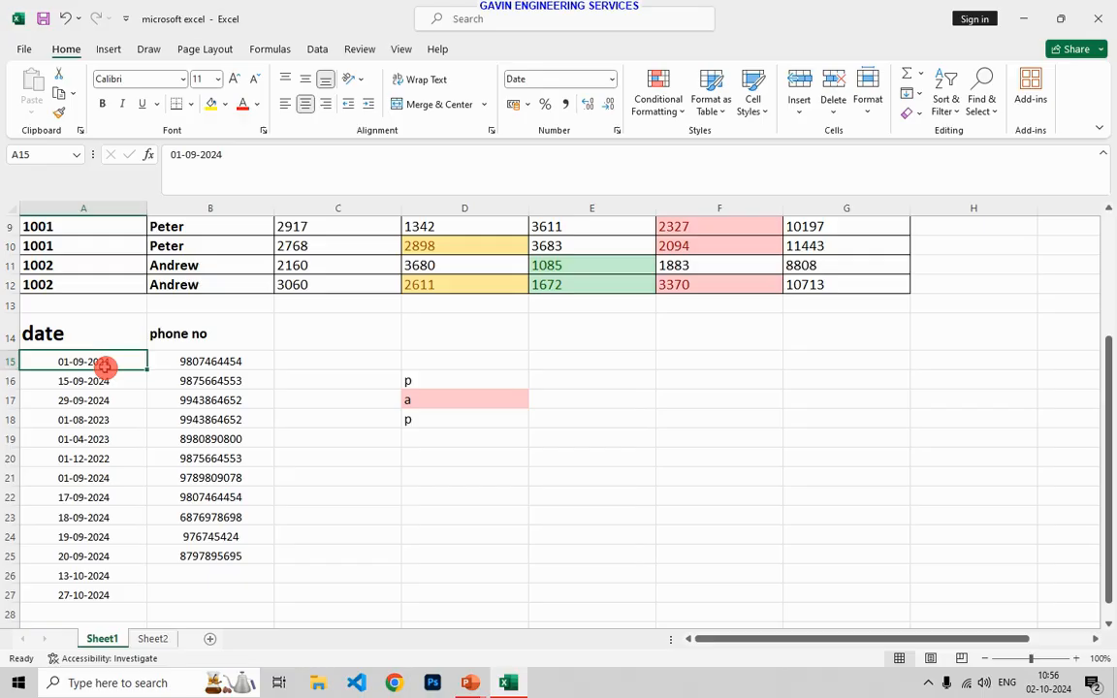
drag(113, 360, 86, 575)
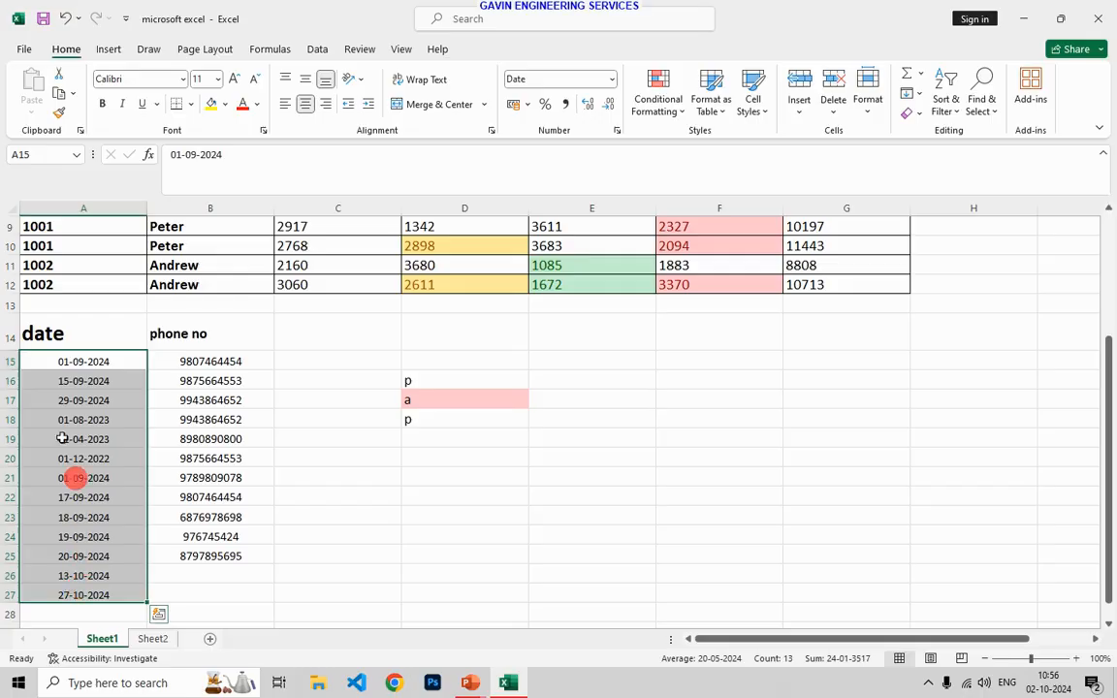
click(659, 99)
mouse_move(685, 144)
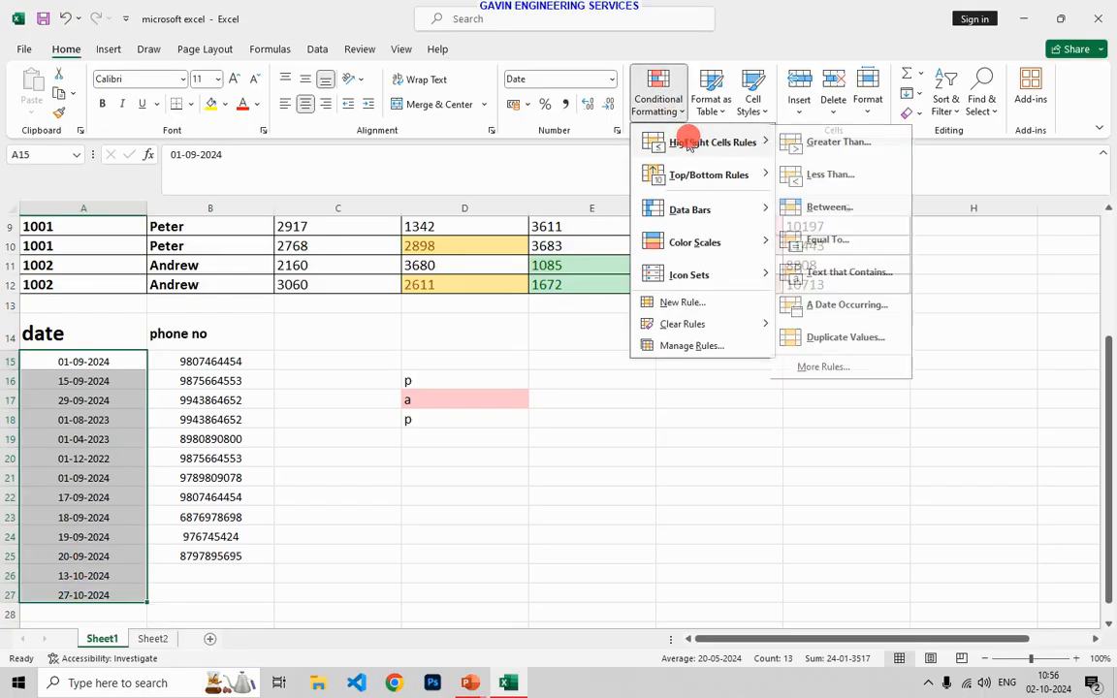
click(831, 309)
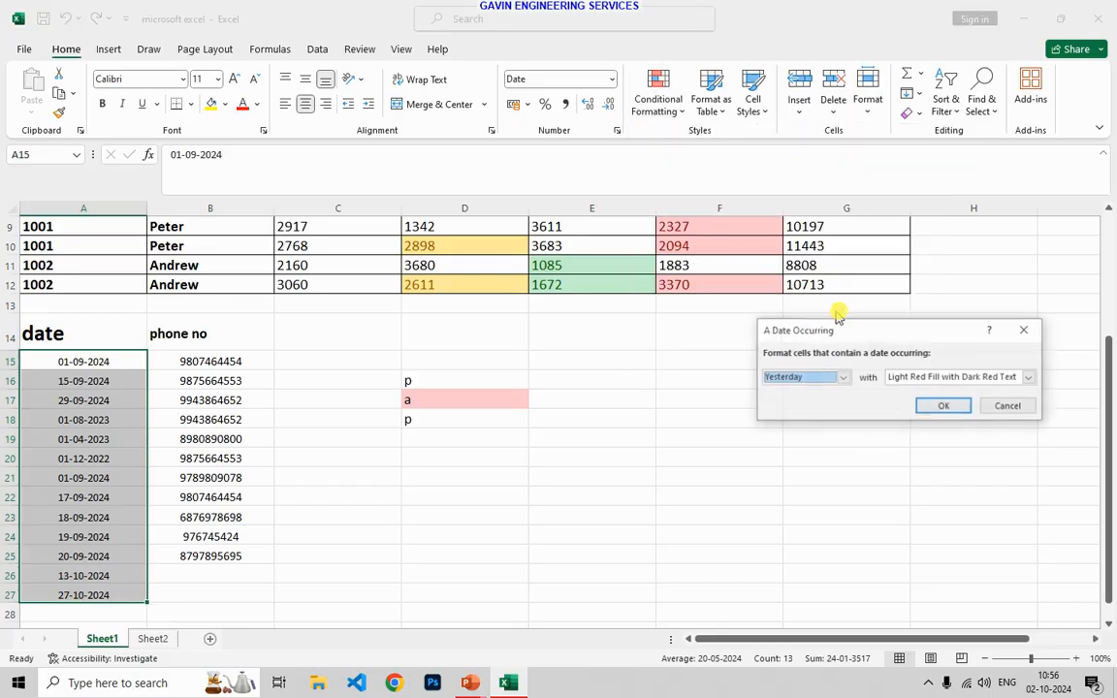
Step: Preview the date rule with the periods In the last 7 days and This week
click(846, 378)
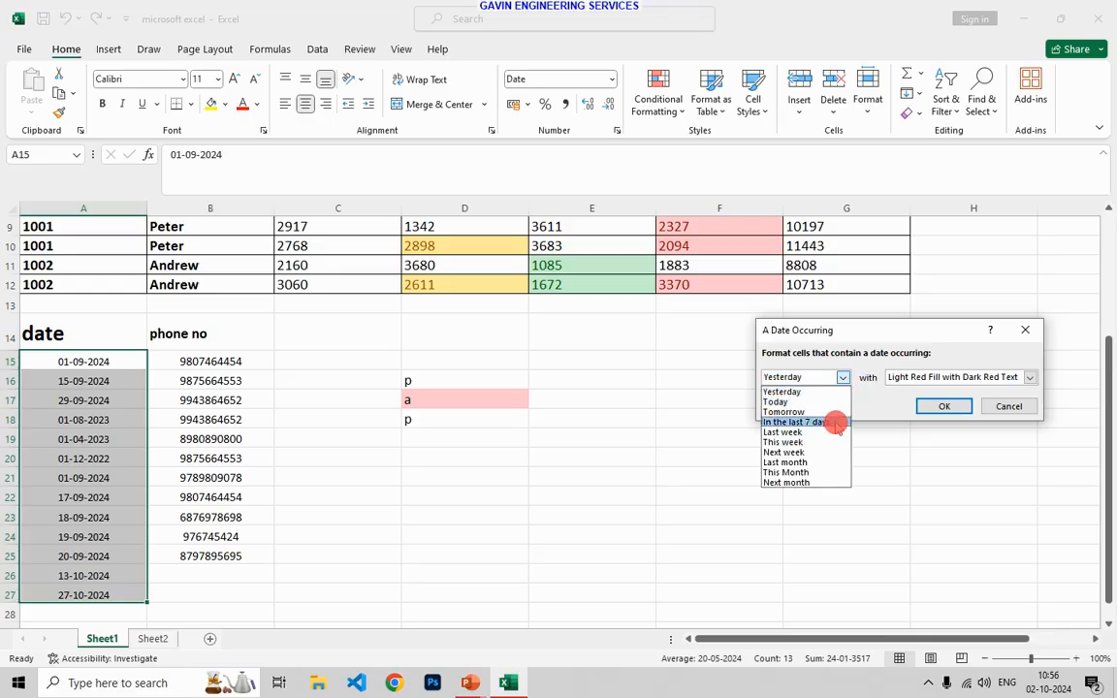
click(835, 423)
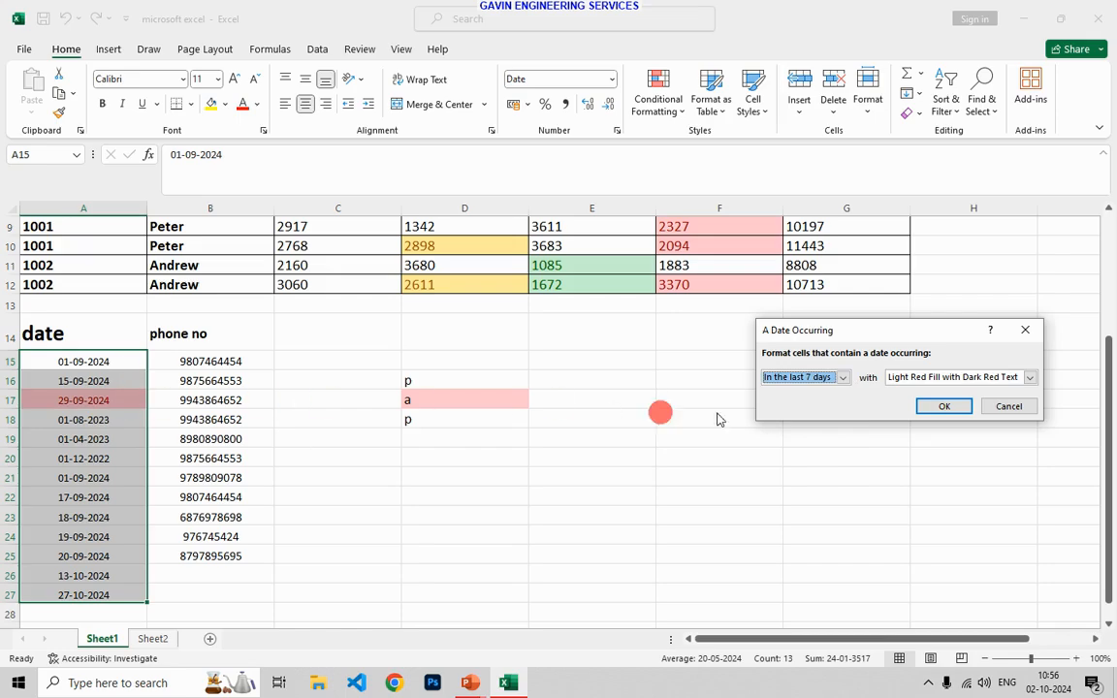
click(843, 377)
click(811, 443)
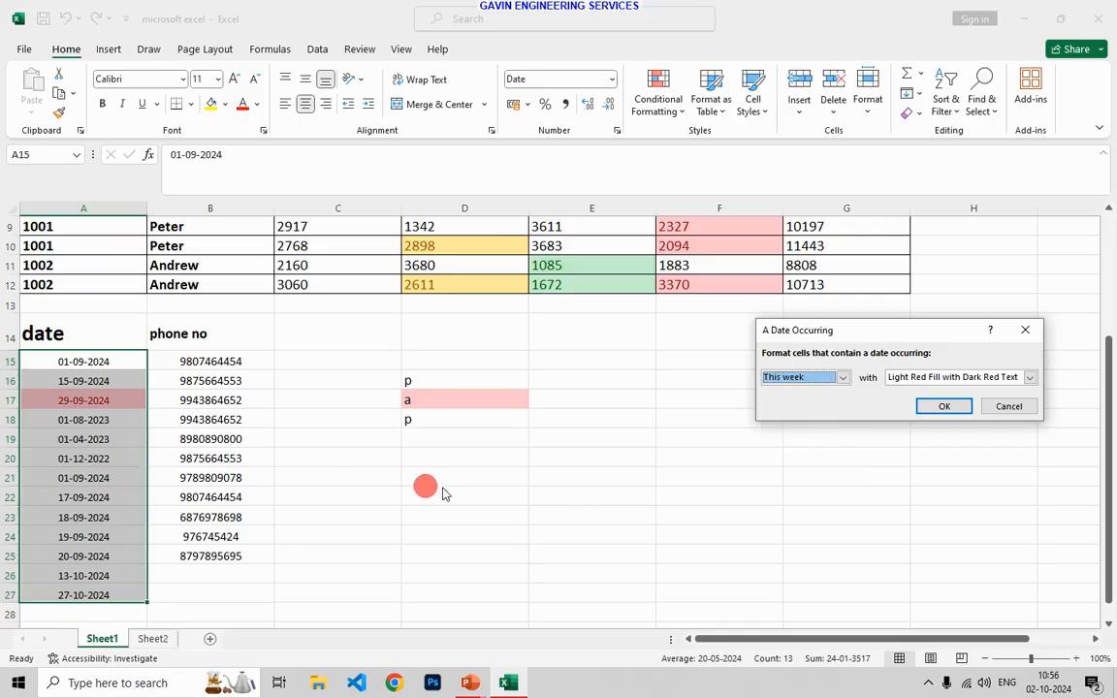
Step: Apply the date rule for Last month using Light Red Fill with Dark Red Text
click(843, 377)
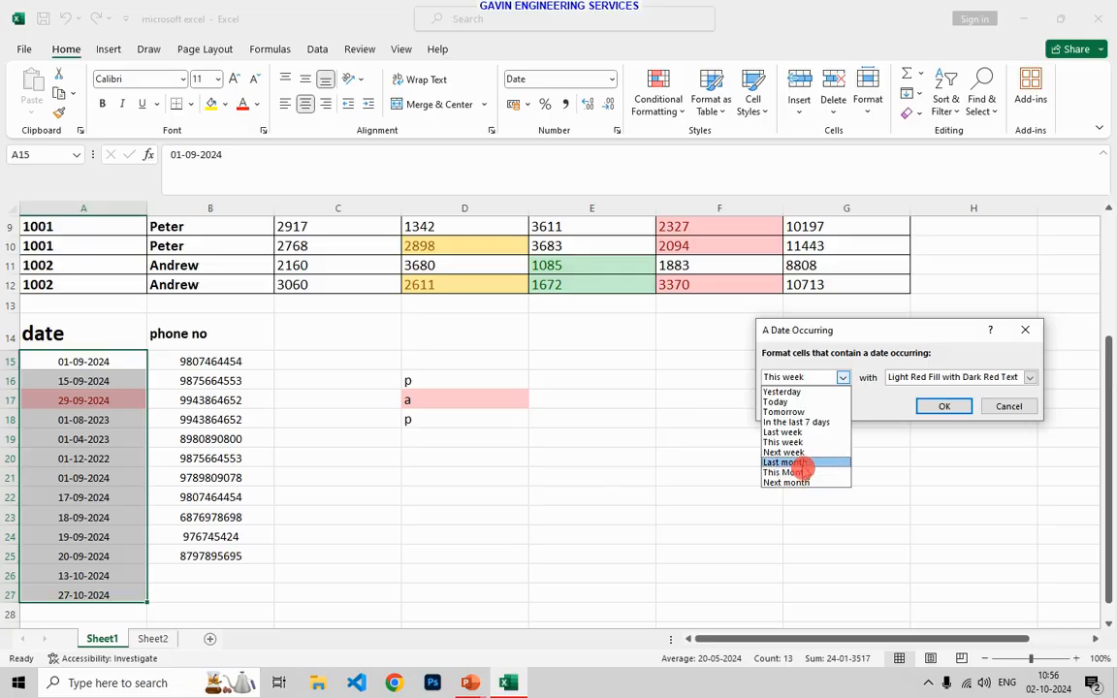
click(801, 463)
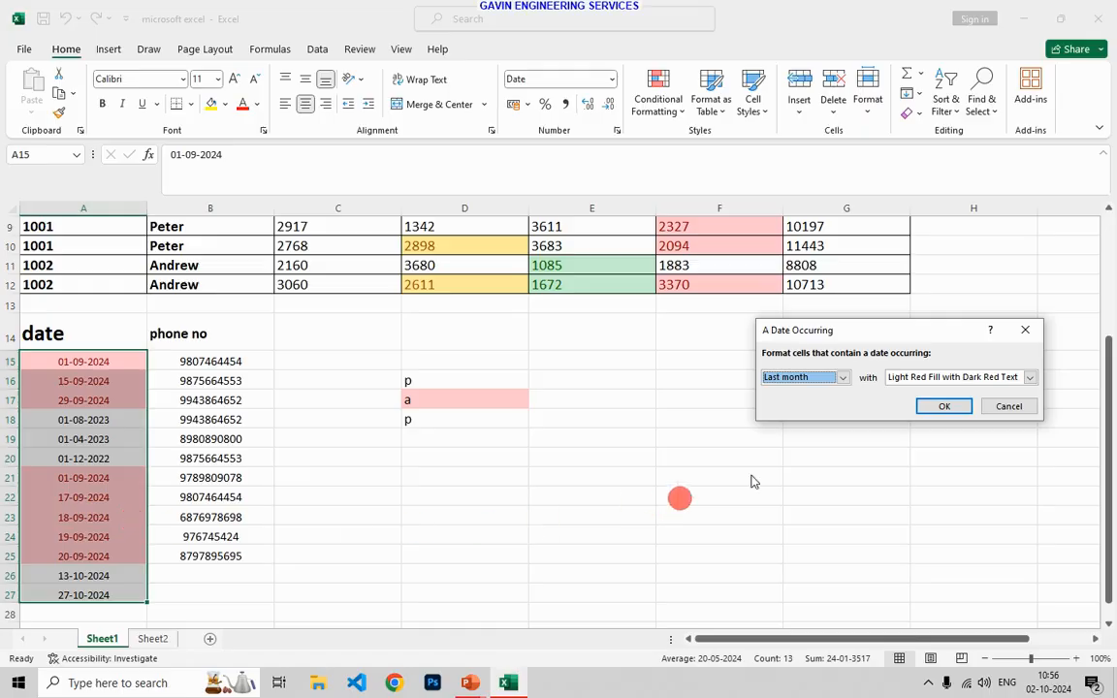
click(945, 407)
click(490, 454)
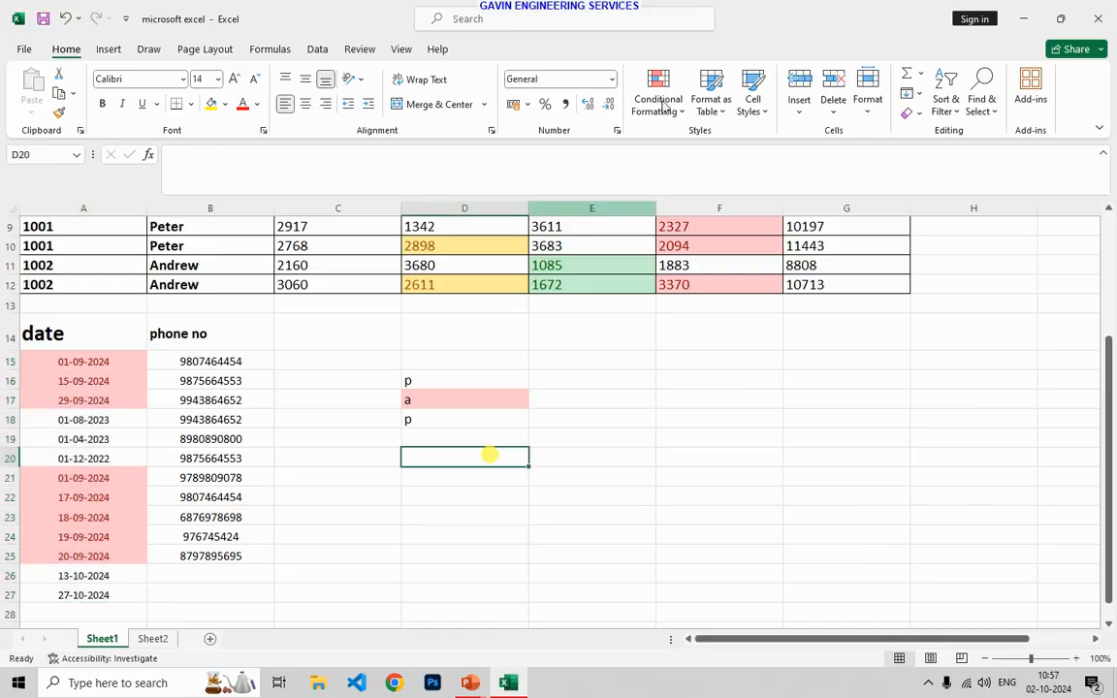
click(657, 104)
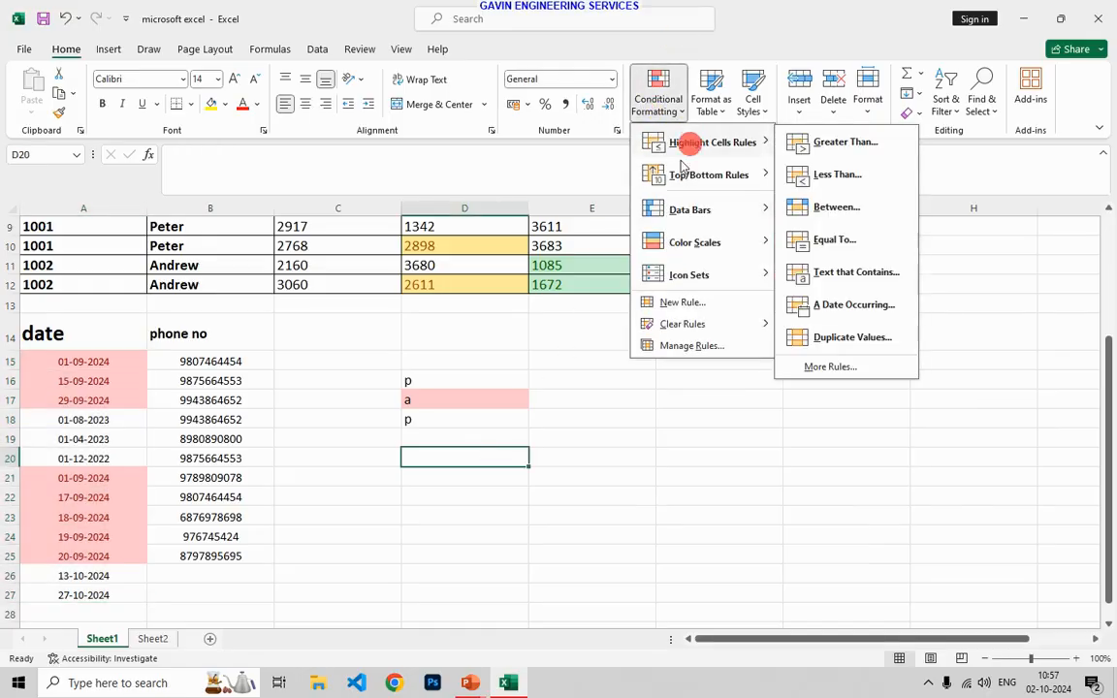
mouse_move(697, 146)
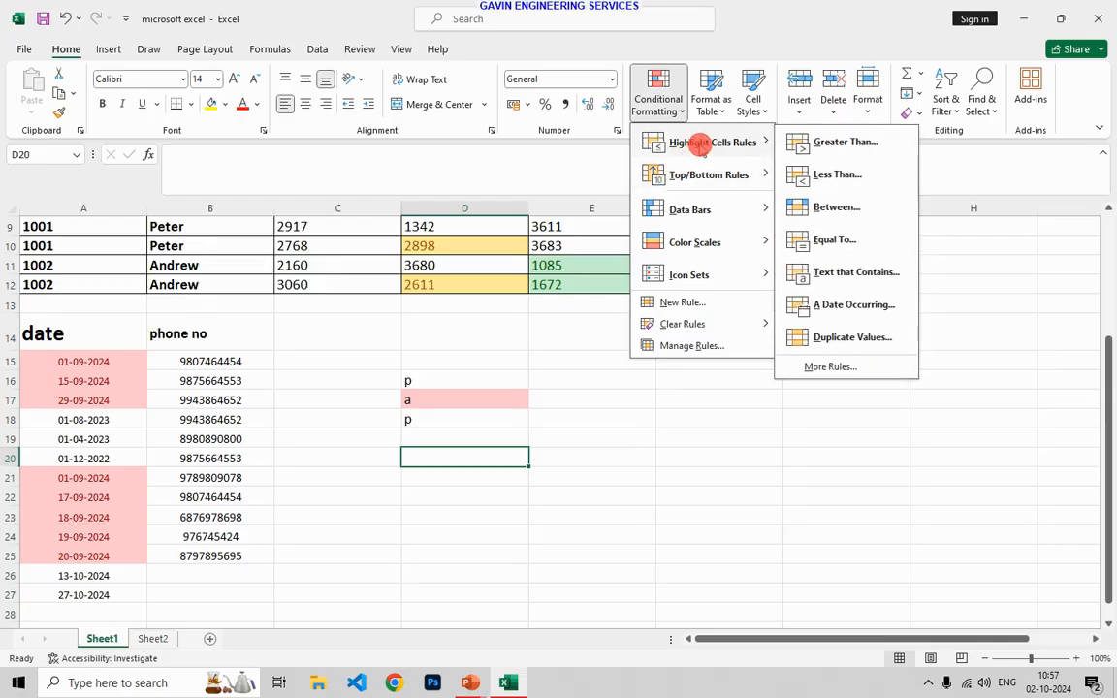
click(660, 466)
scroll(582, 471, up, 3)
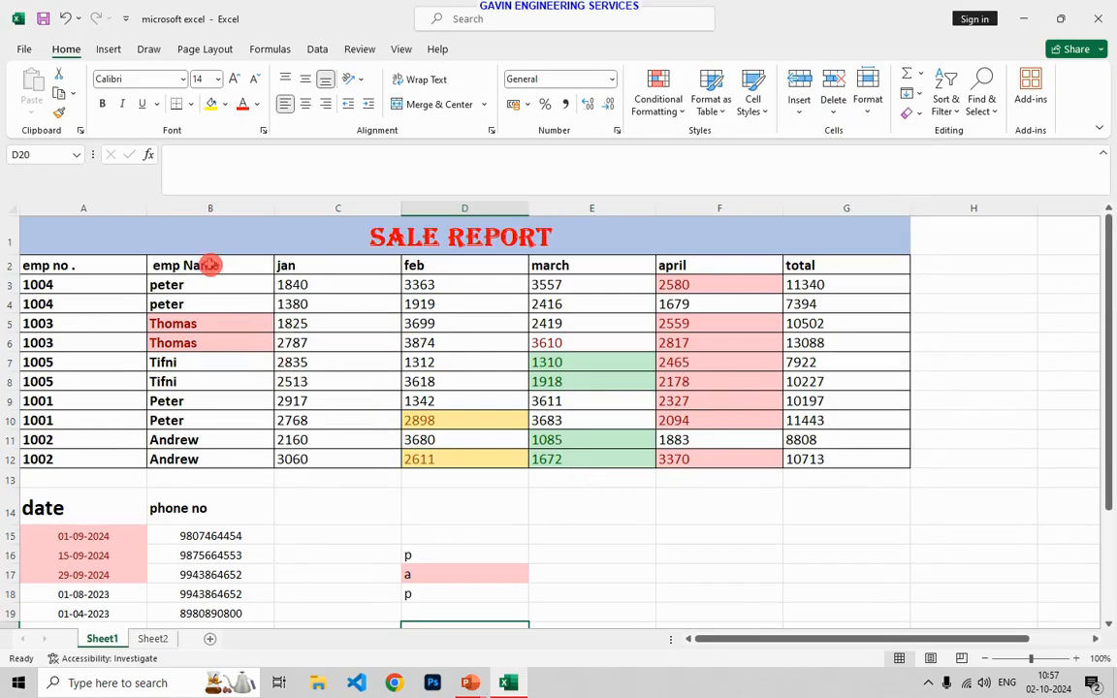
scroll(233, 533, down, 2)
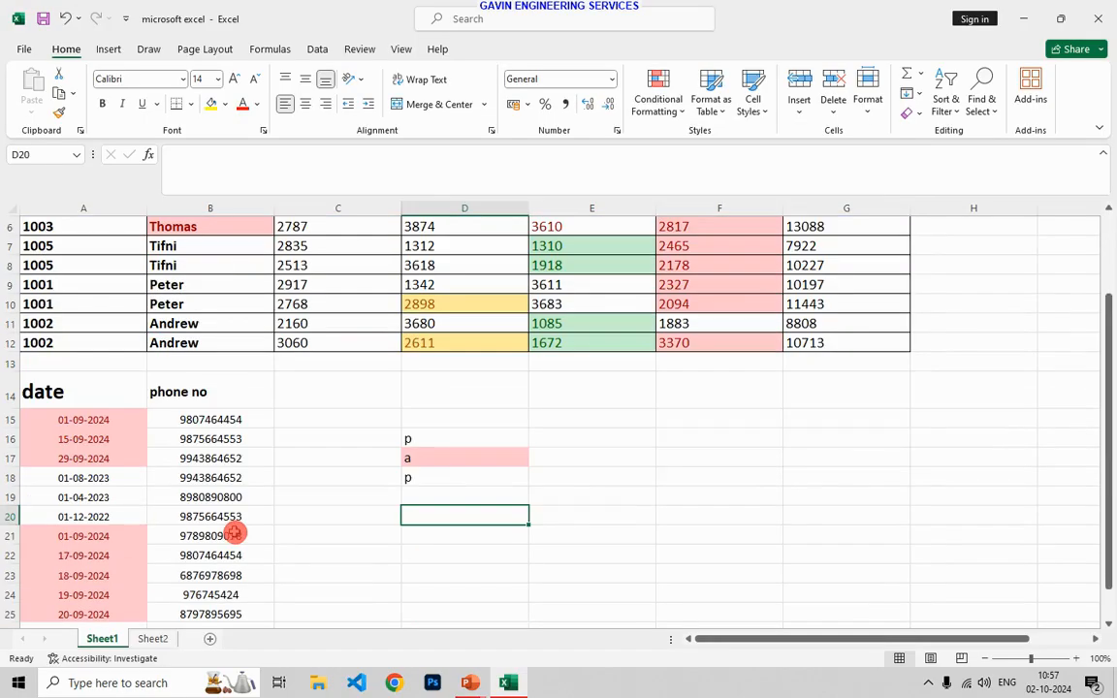
Step: Highlight duplicate values in the phone no cells B15:B25 using Yellow Fill with Dark Yellow Text
scroll(237, 432, down, 1)
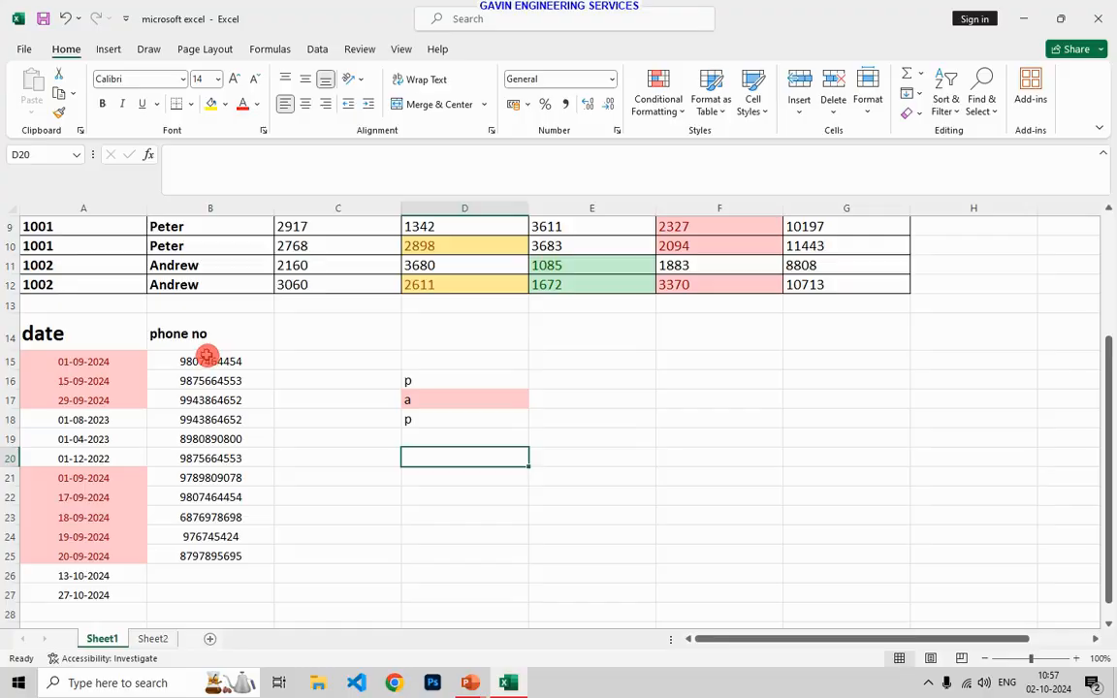
drag(206, 358, 213, 556)
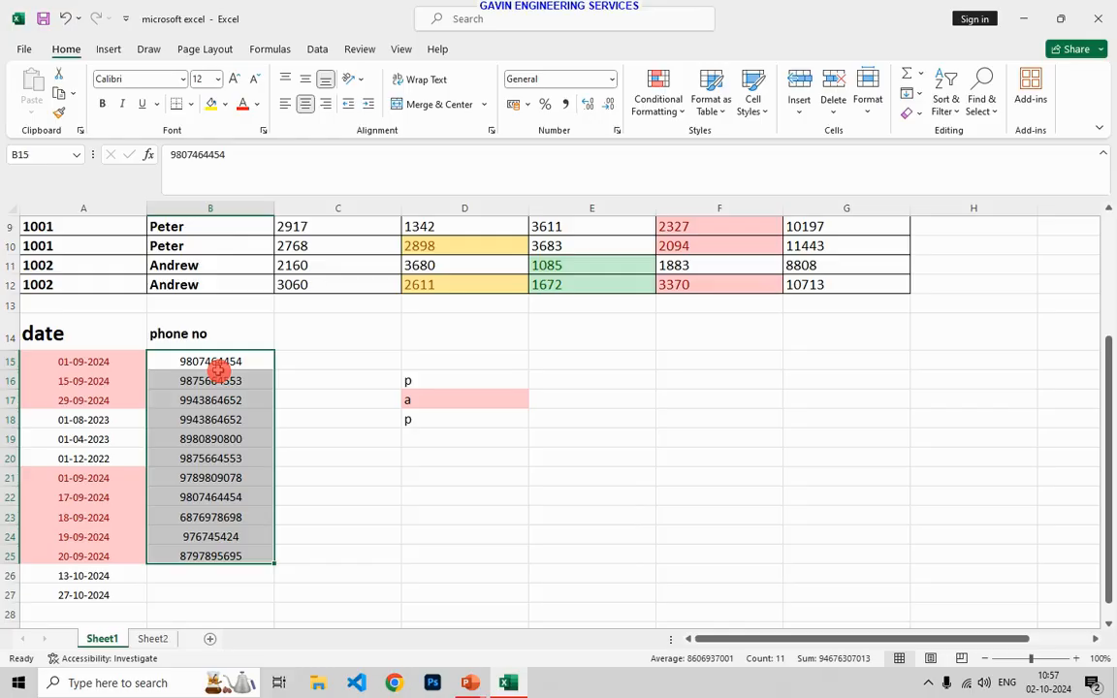
click(679, 113)
click(695, 154)
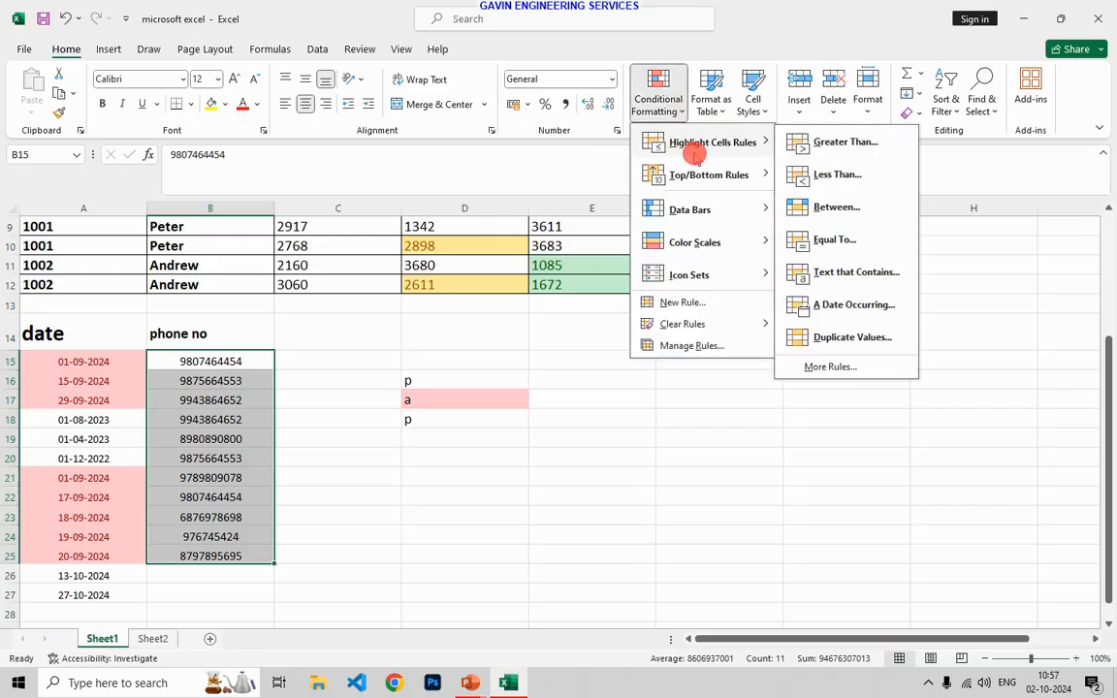
click(793, 337)
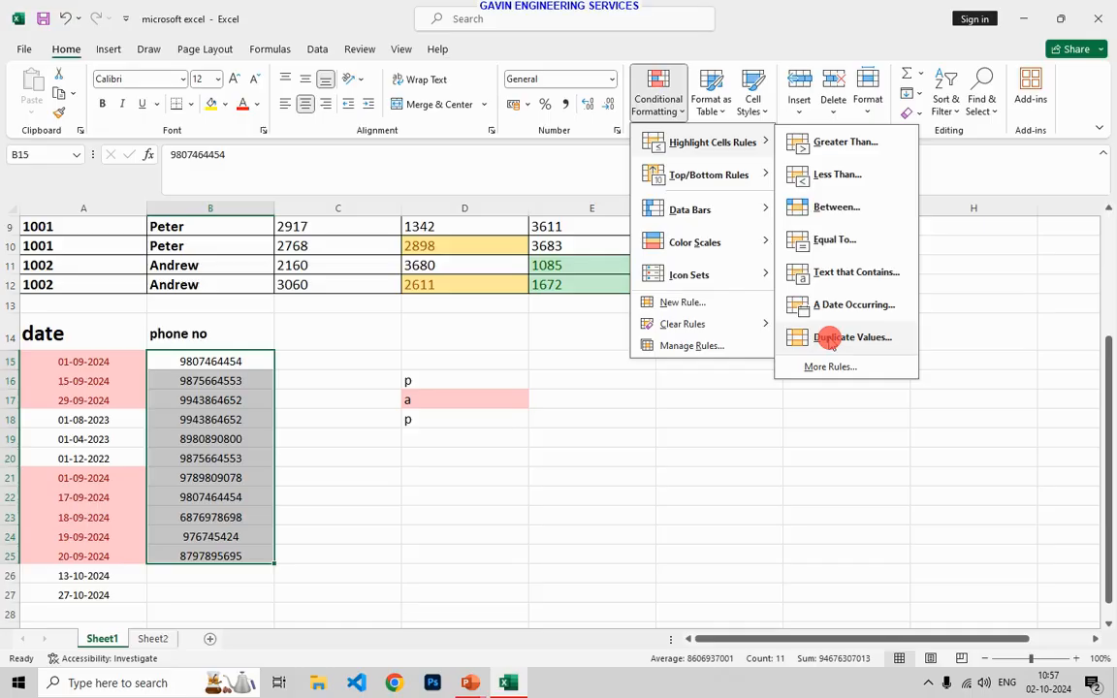
click(823, 340)
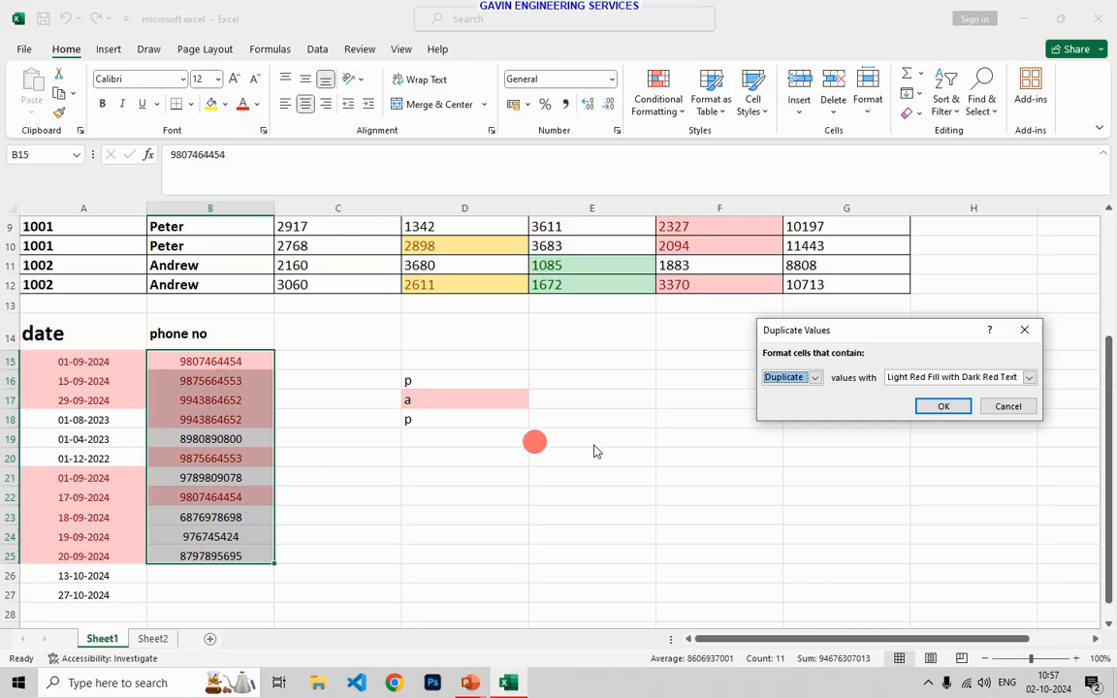
click(1030, 378)
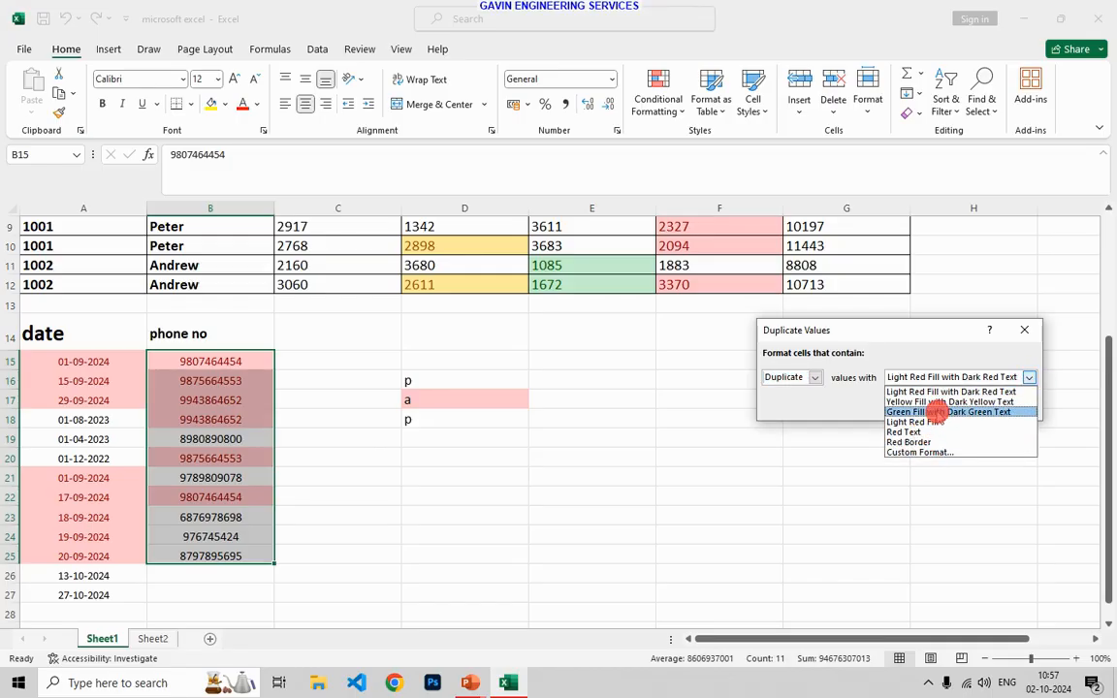
click(936, 401)
click(948, 405)
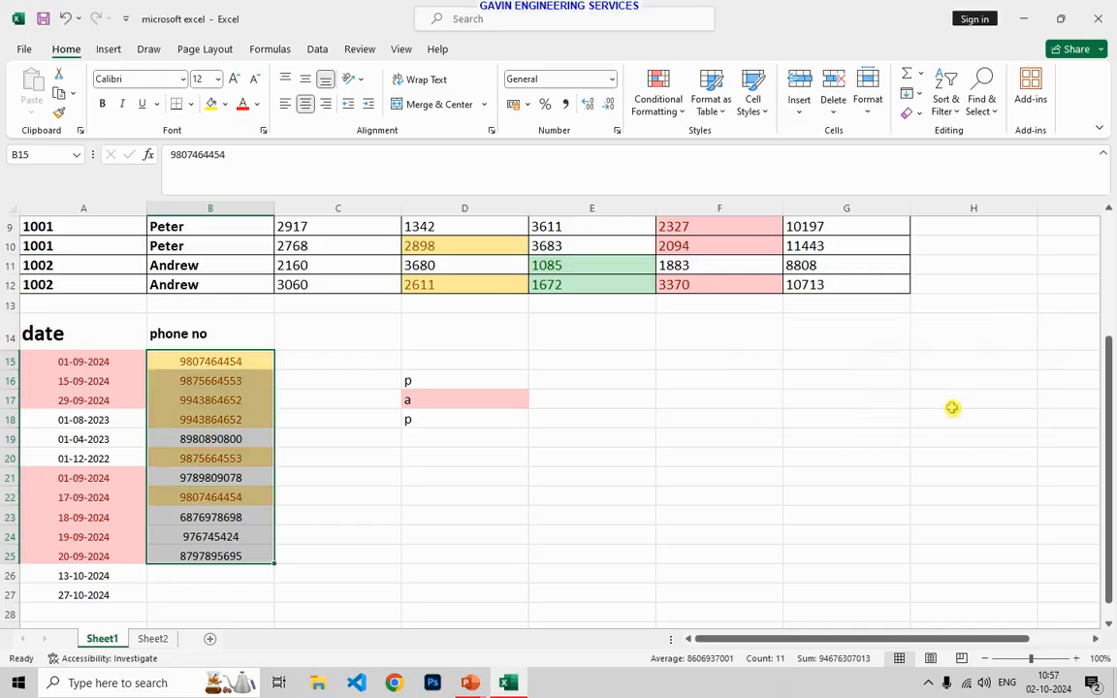
click(660, 95)
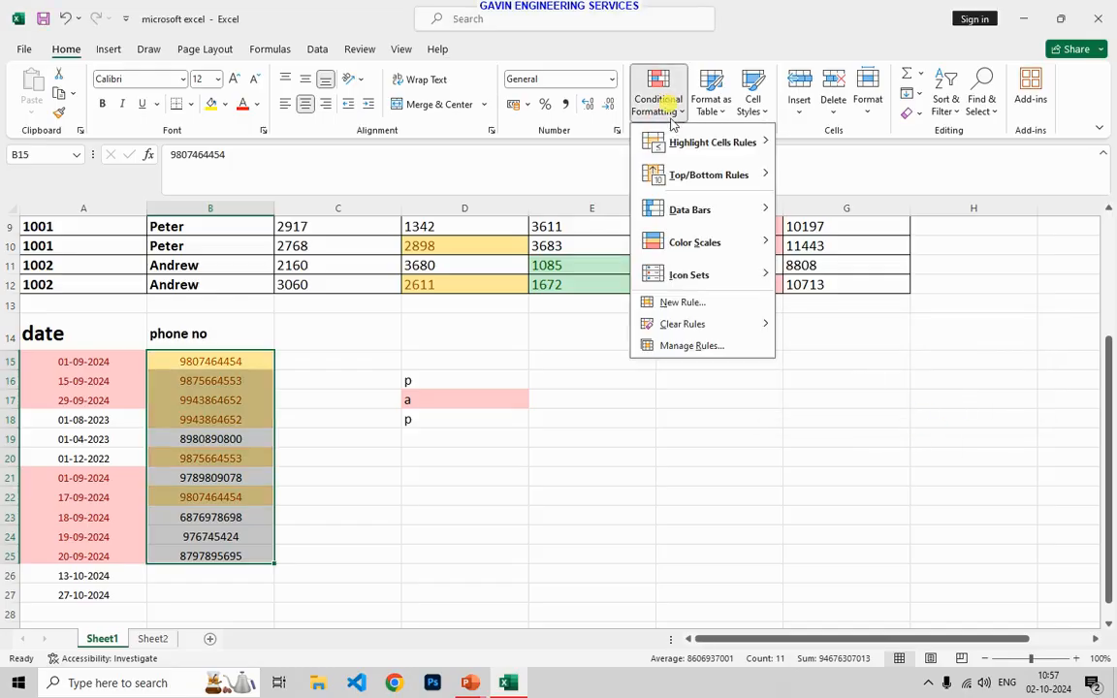
click(737, 146)
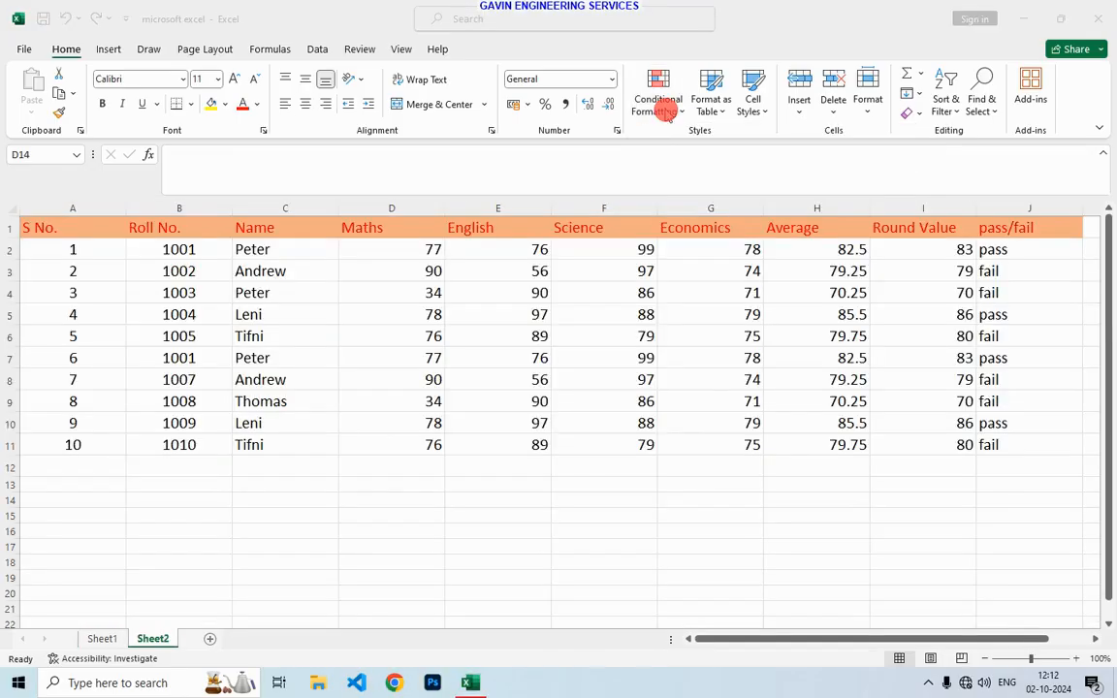
click(667, 113)
click(679, 175)
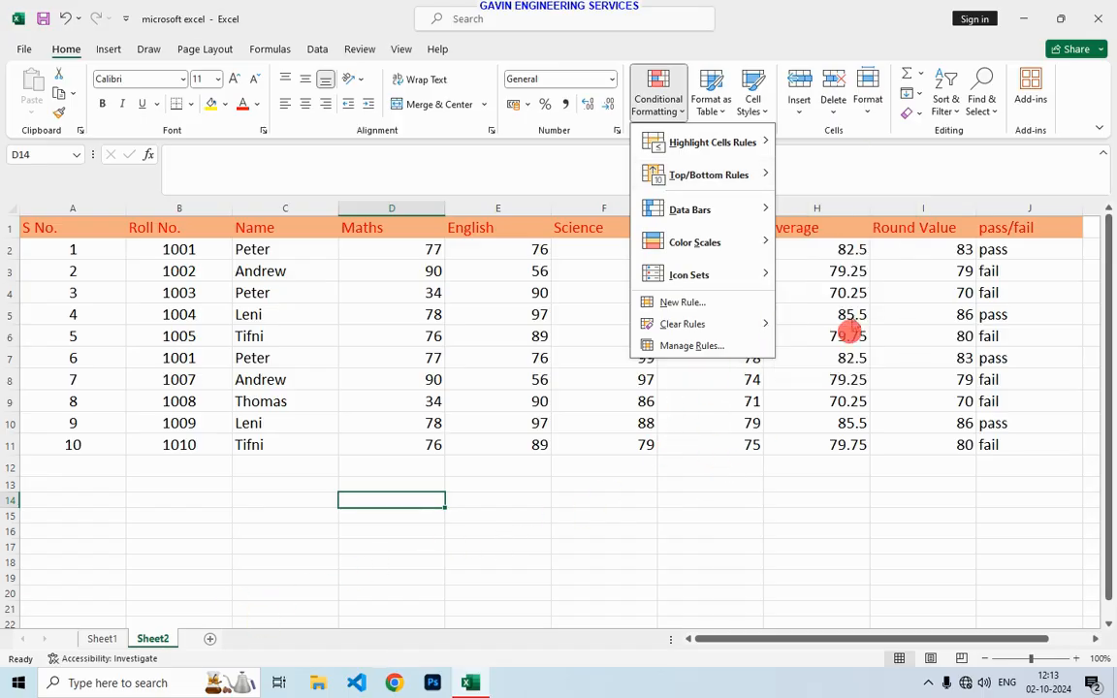
click(829, 242)
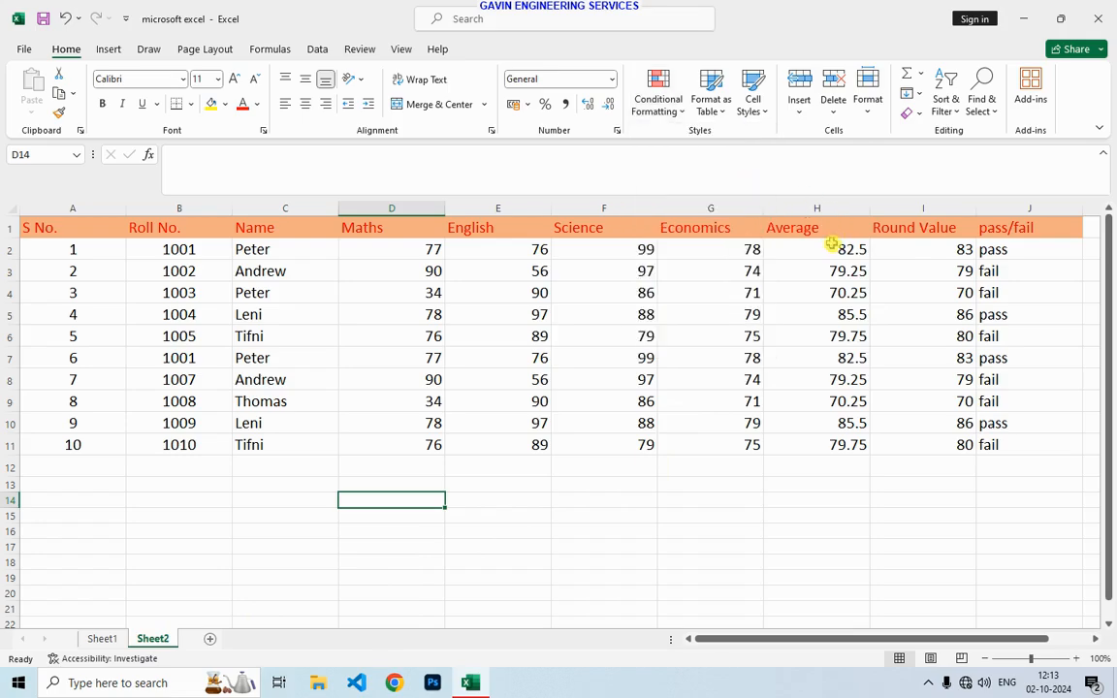
Step: Start a Top 10 Items rule for the Average values in H2:H11 on Sheet2 and set the rank count to 3
click(829, 254)
drag(829, 257, 822, 449)
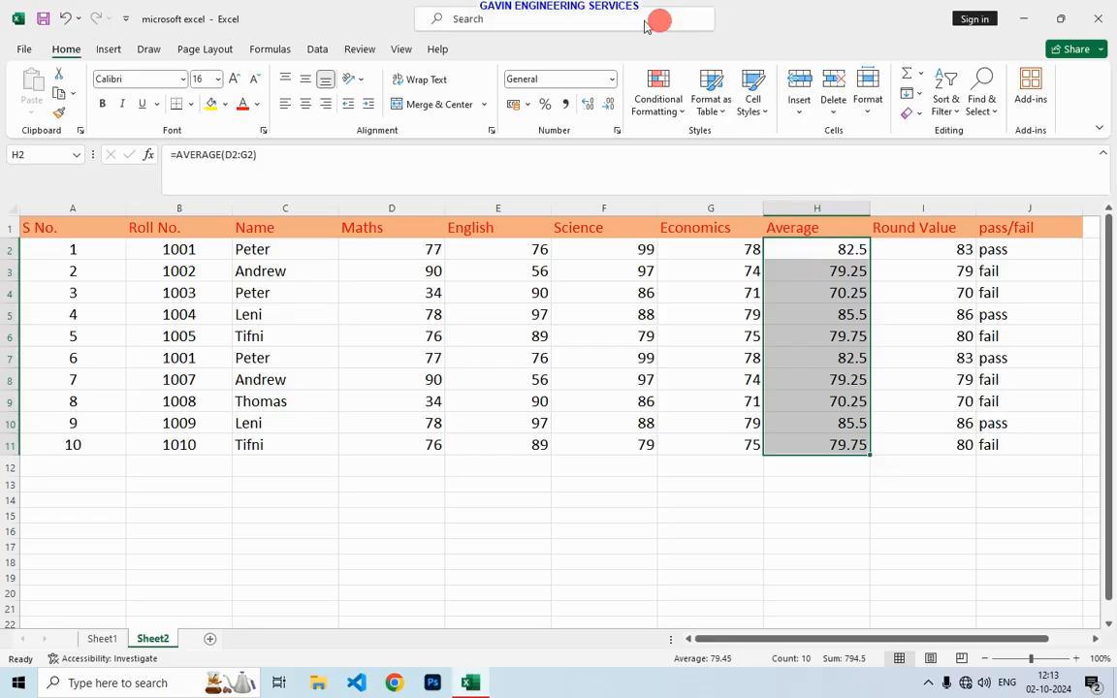
click(674, 97)
mouse_move(704, 173)
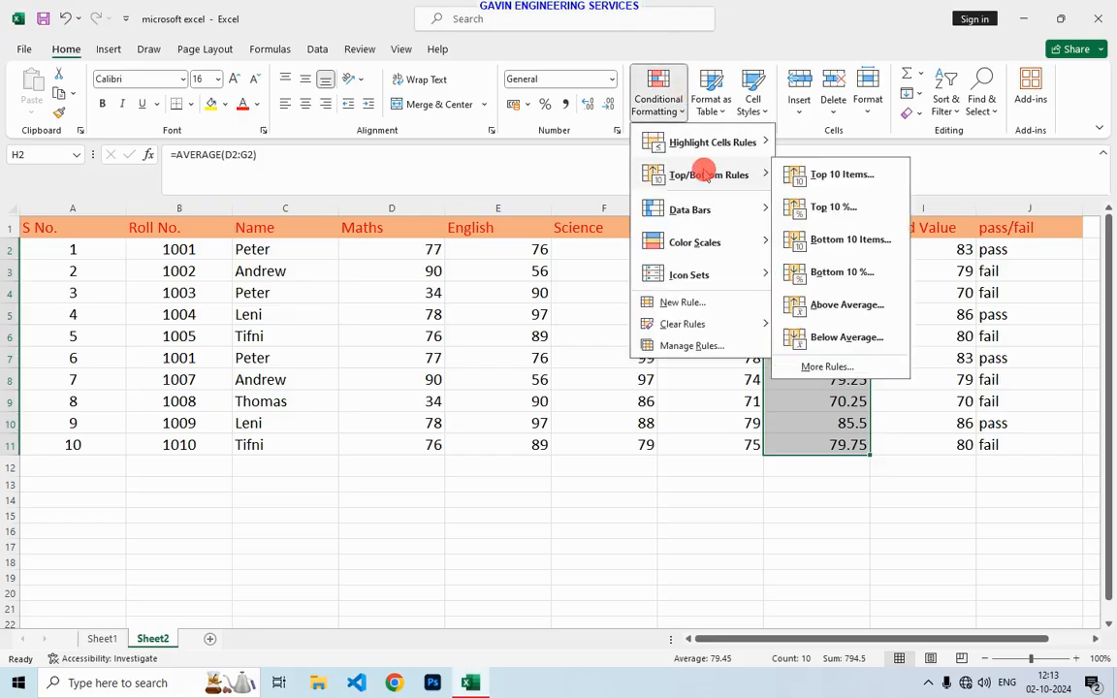
click(823, 175)
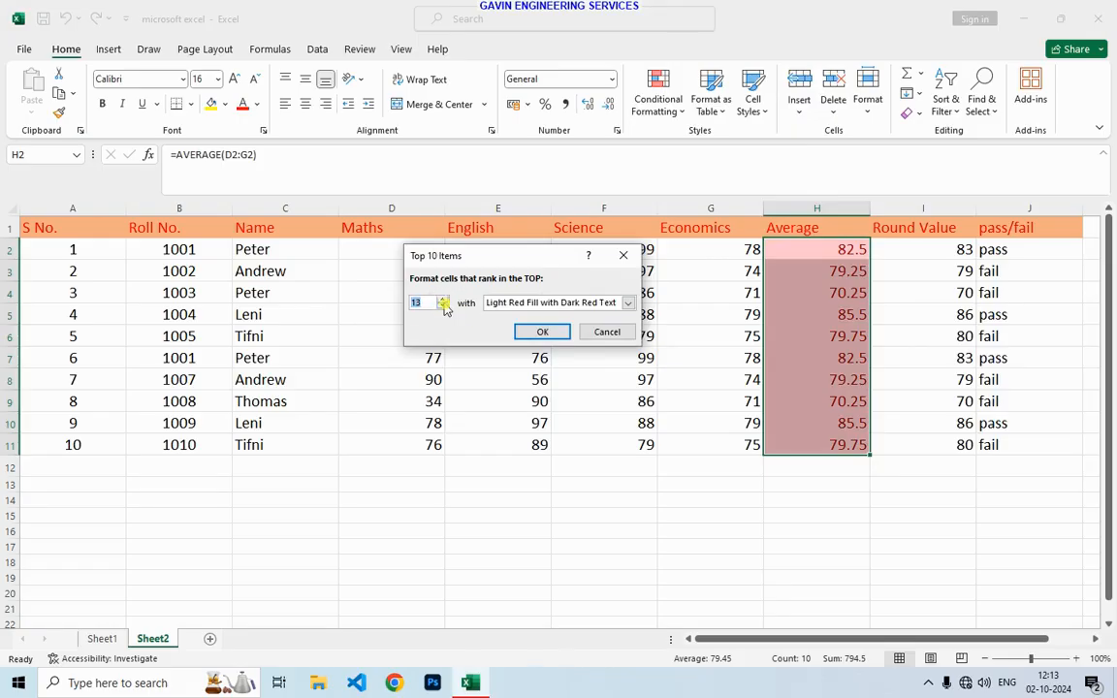
click(445, 308)
click(445, 308)
click(445, 308)
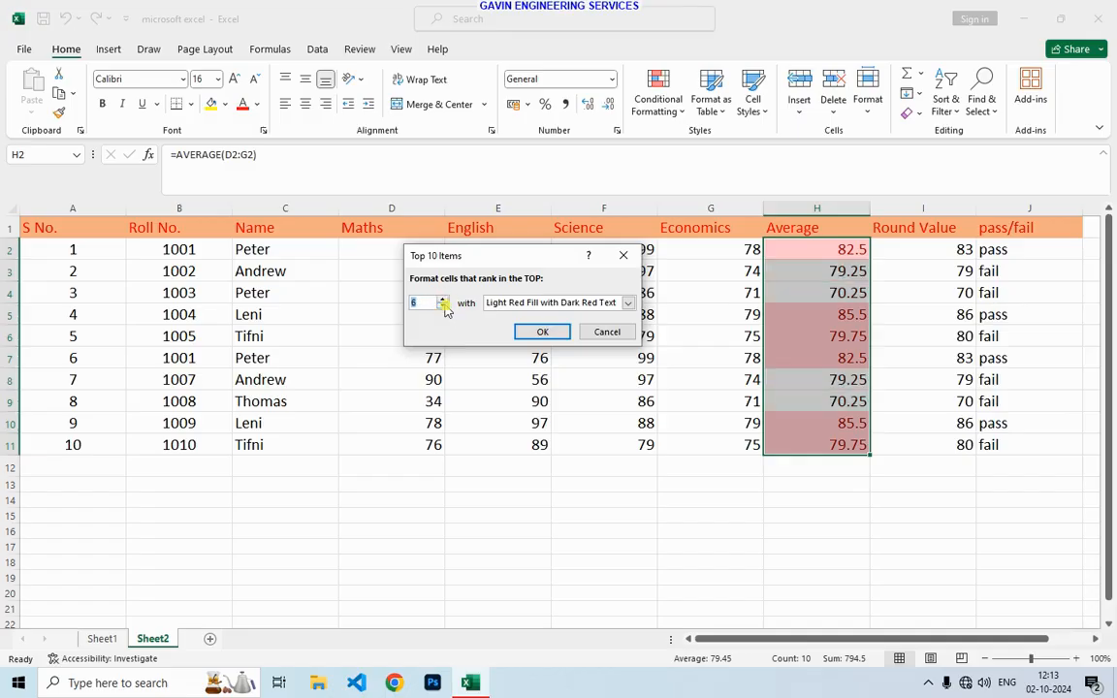
click(445, 308)
click(445, 308)
click(445, 308)
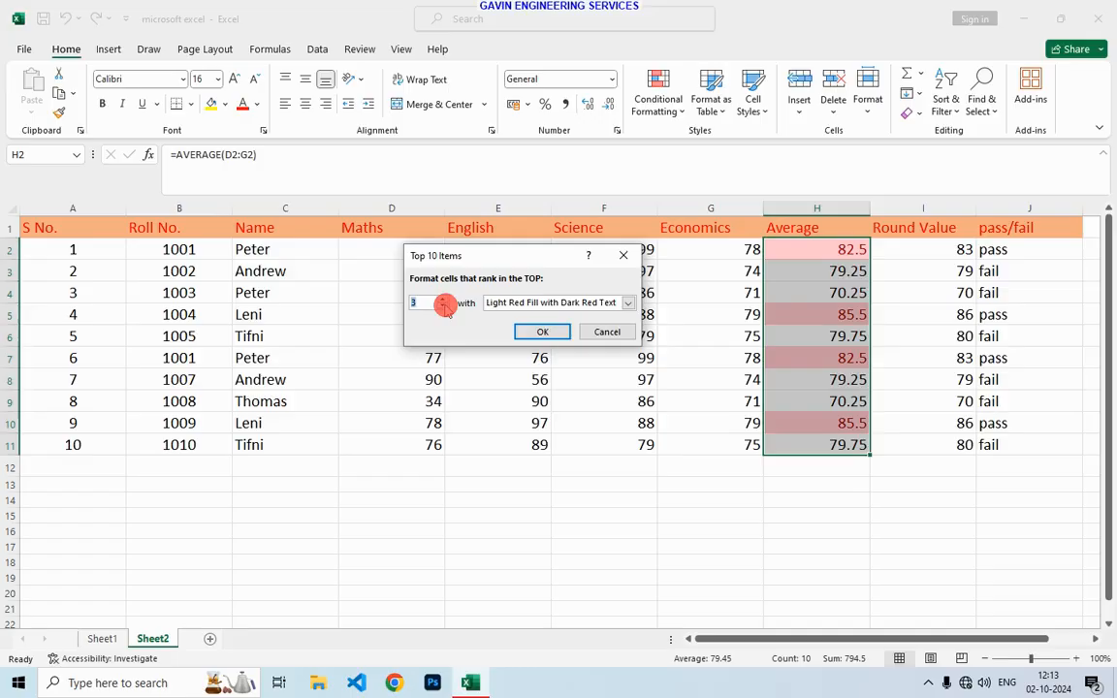
Step: Apply the top 3 rule to the Average values using Yellow Fill with Dark Yellow Text
click(544, 332)
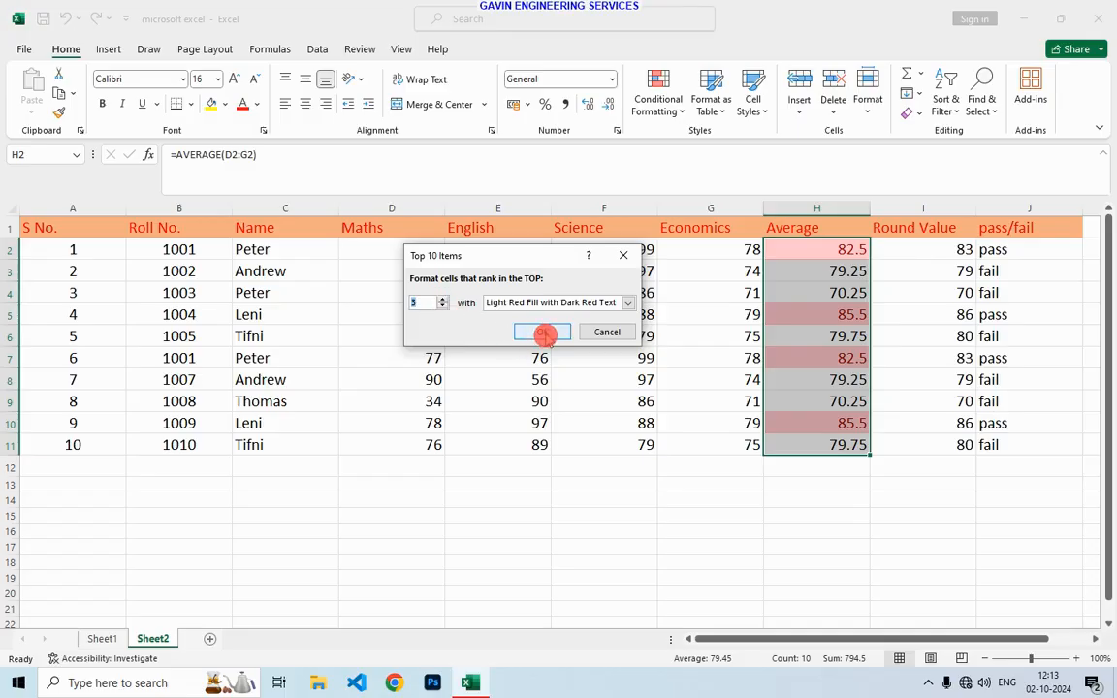
click(628, 303)
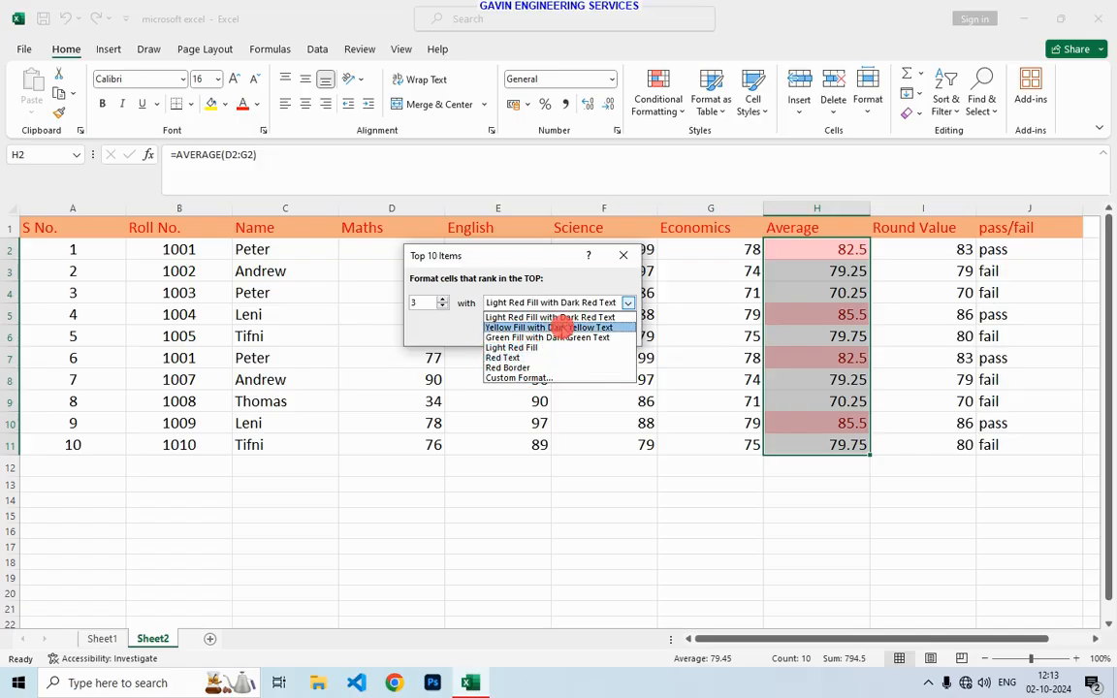
click(562, 327)
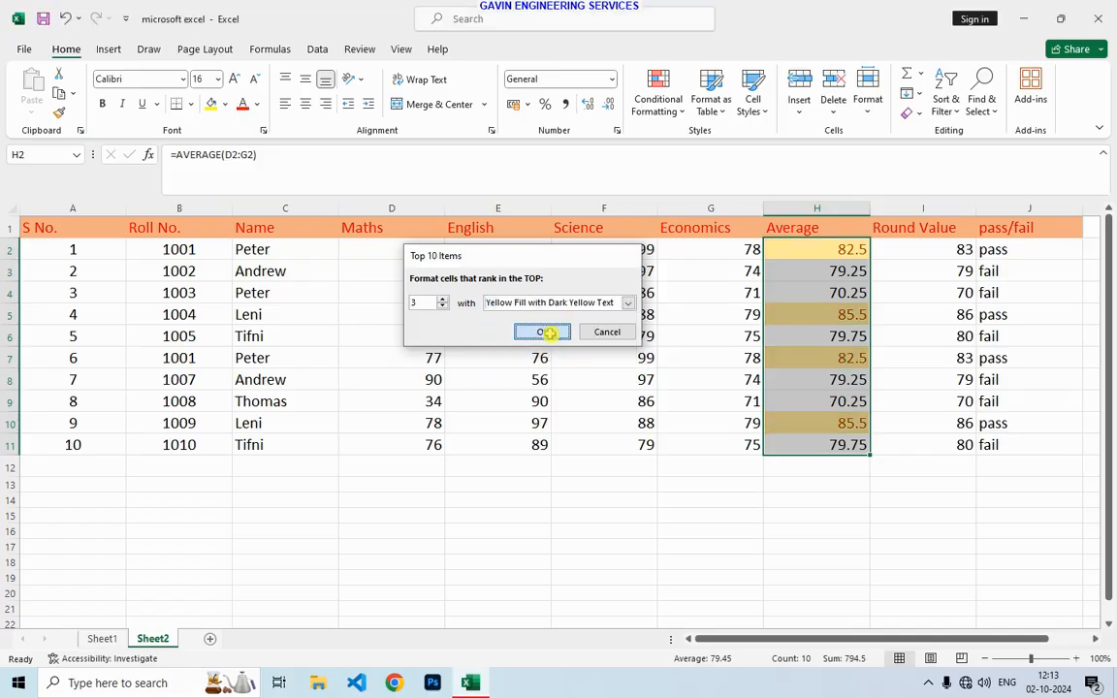
click(545, 334)
click(818, 337)
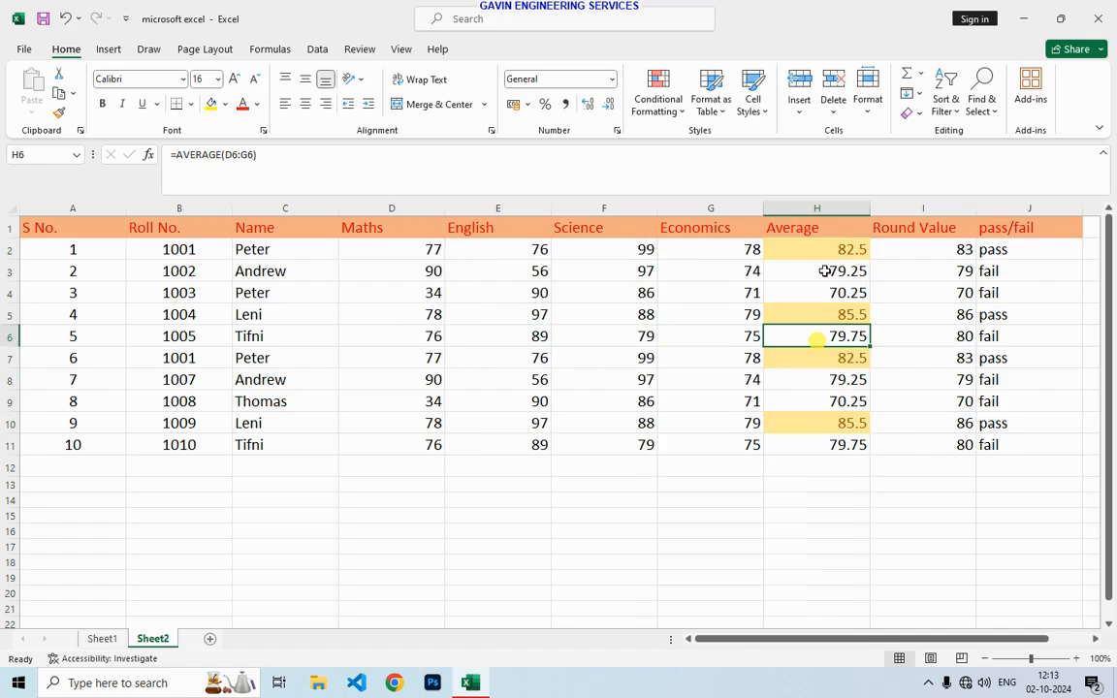
Step: Highlight the bottom 3 items of the Average values in H2:H11 using Green Fill with Dark Green Text
drag(825, 256, 800, 444)
click(676, 112)
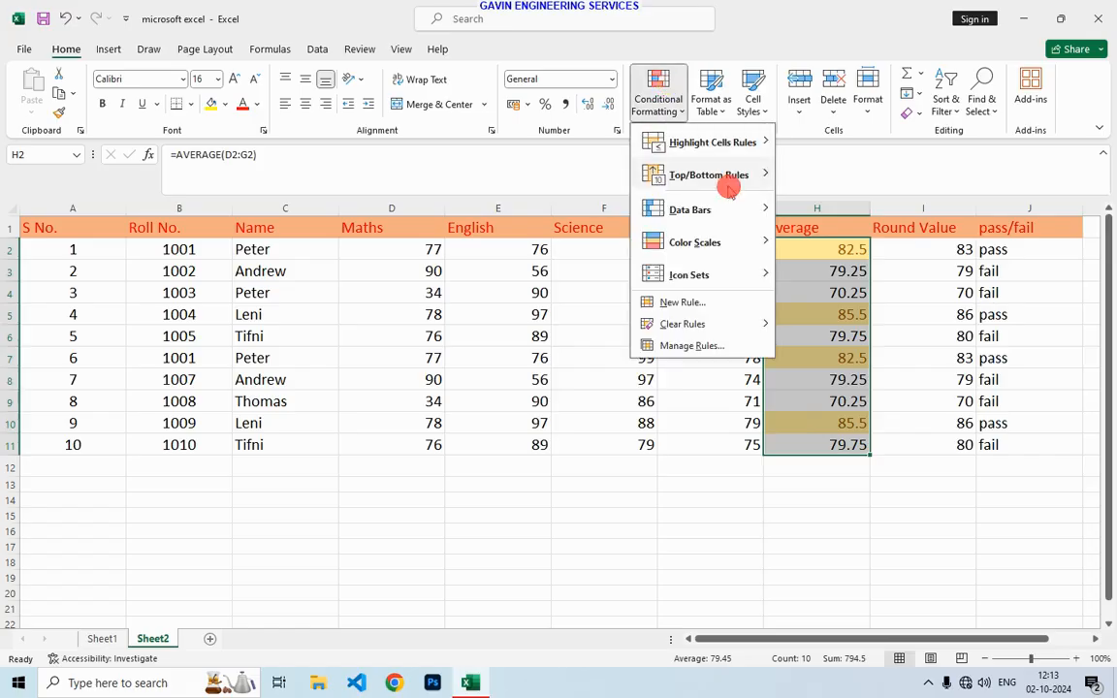
mouse_move(737, 177)
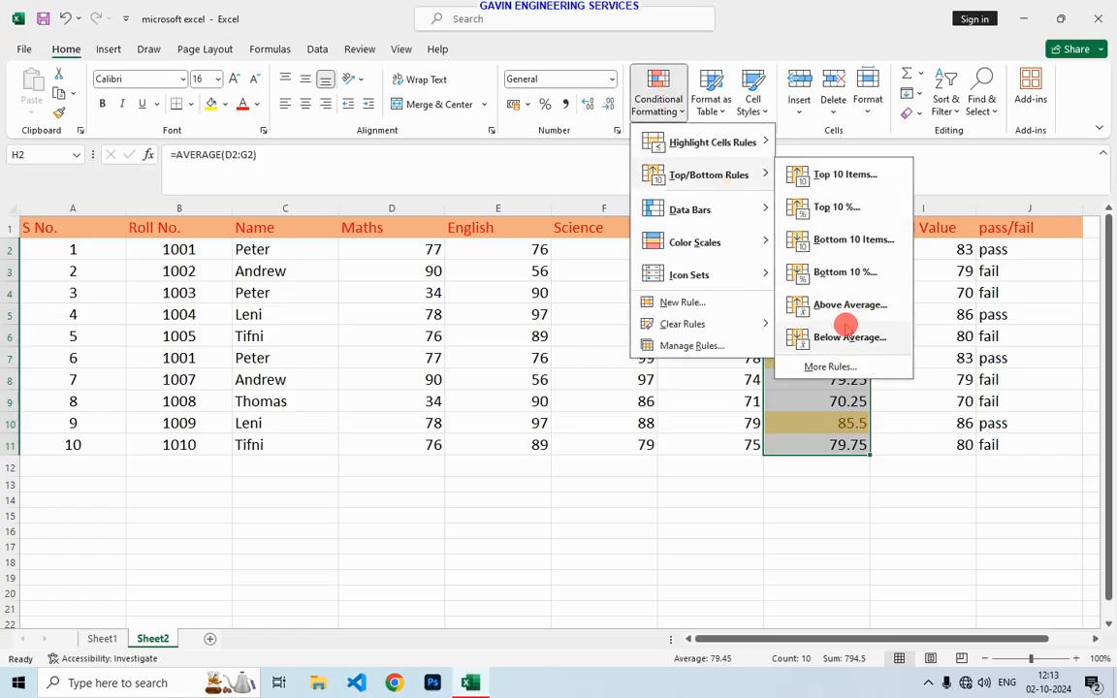
click(840, 240)
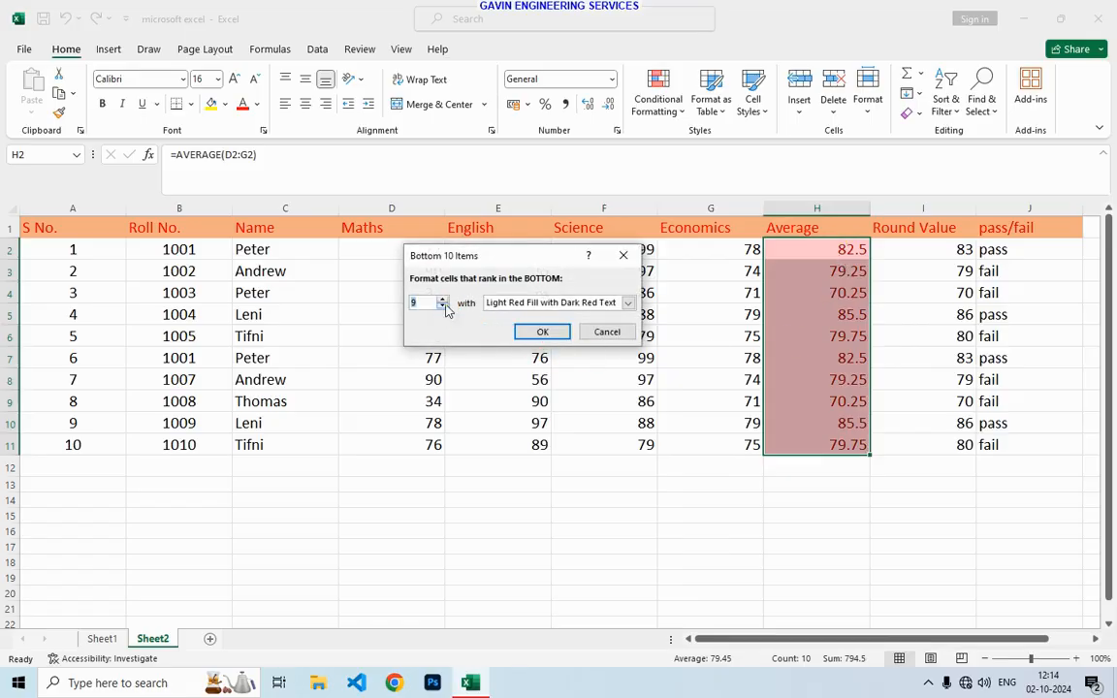
click(442, 307)
click(442, 306)
click(442, 307)
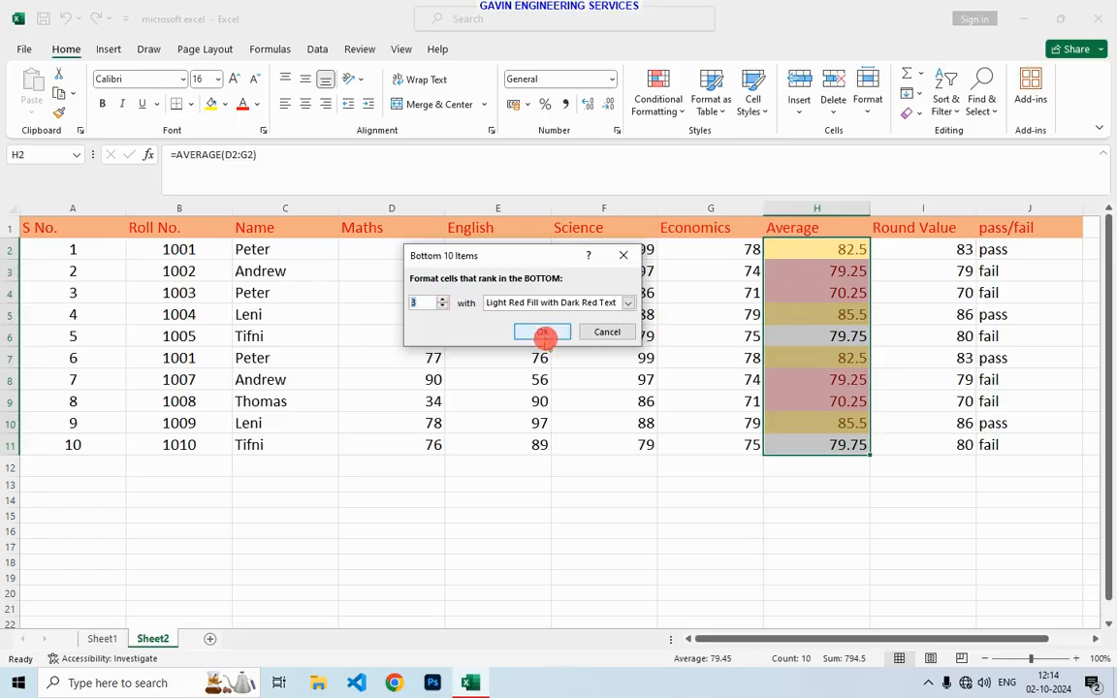
click(590, 303)
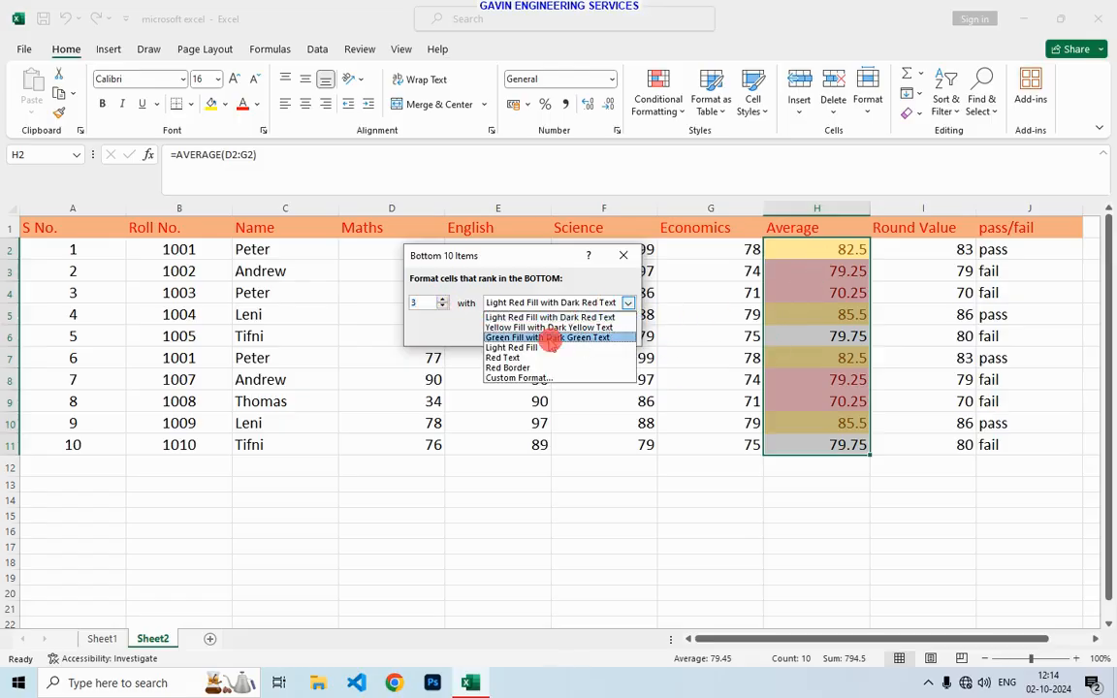
click(549, 342)
click(546, 333)
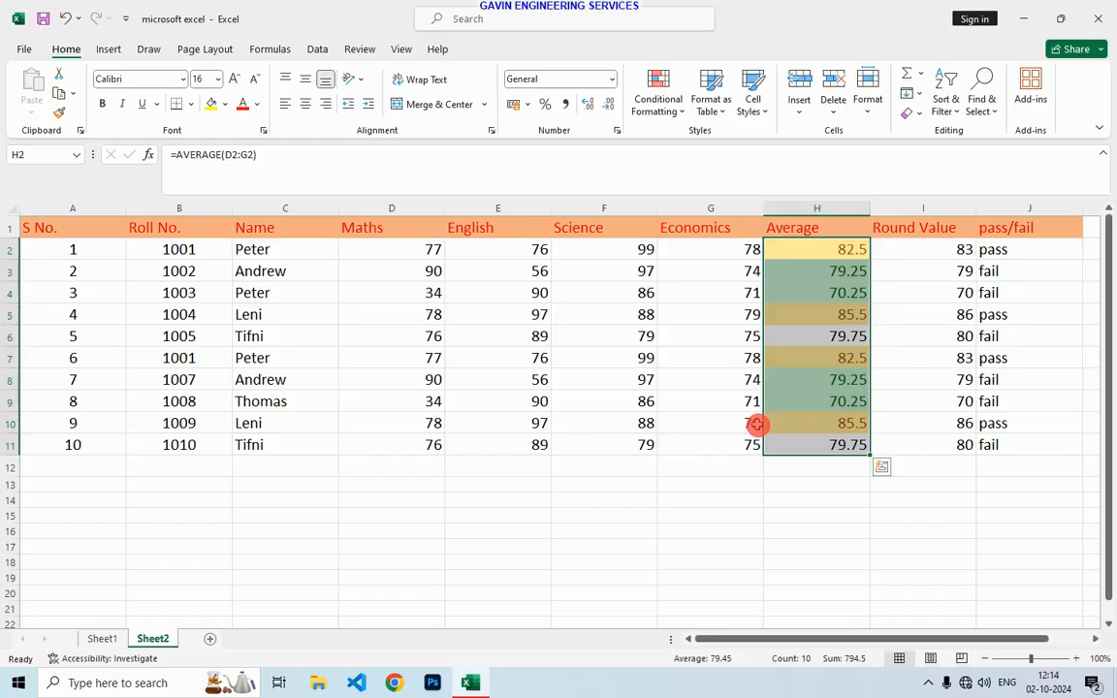
Step: Highlight the top 7% of the Average values in H2:H11 using Light Red Fill with Dark Red Text
click(659, 102)
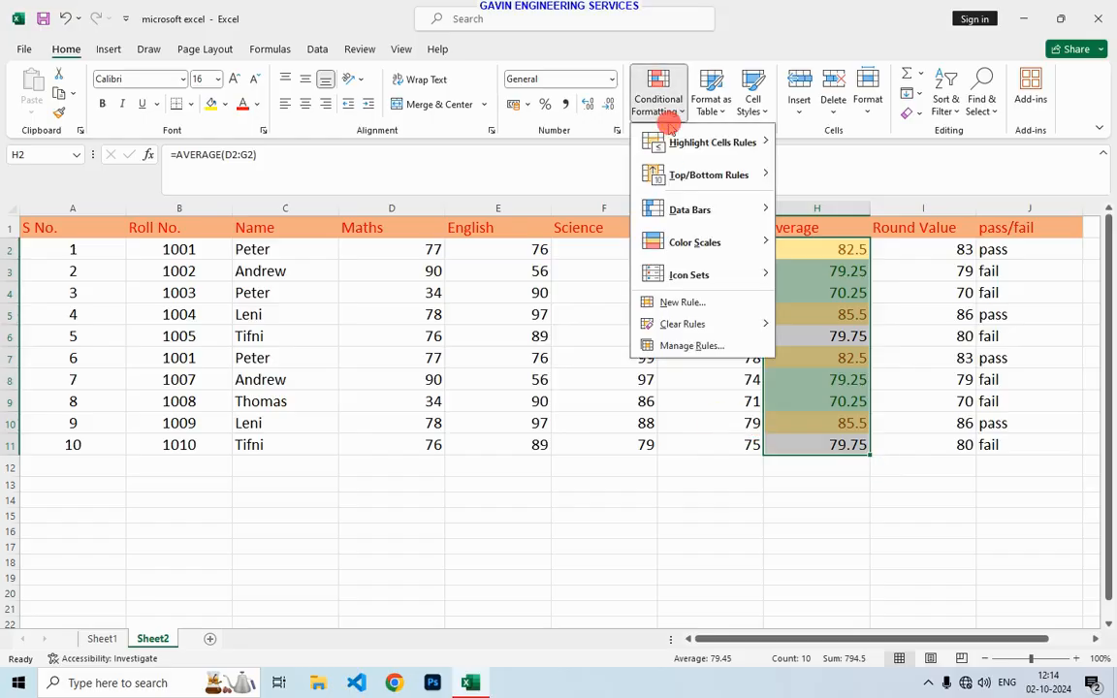
mouse_move(678, 173)
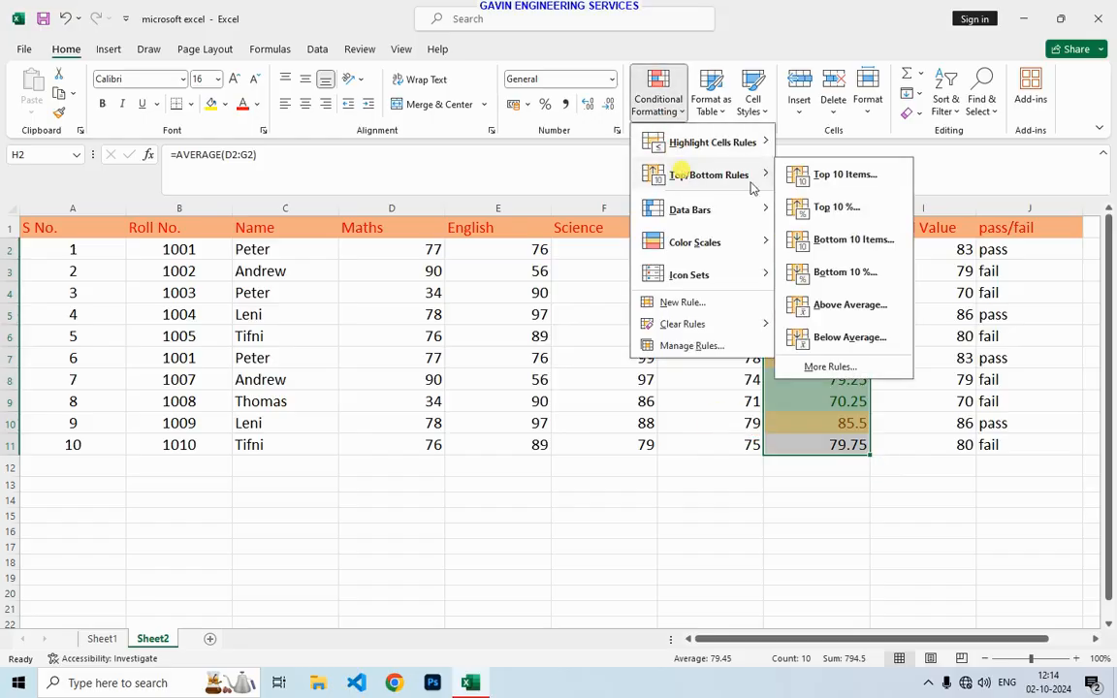
click(814, 209)
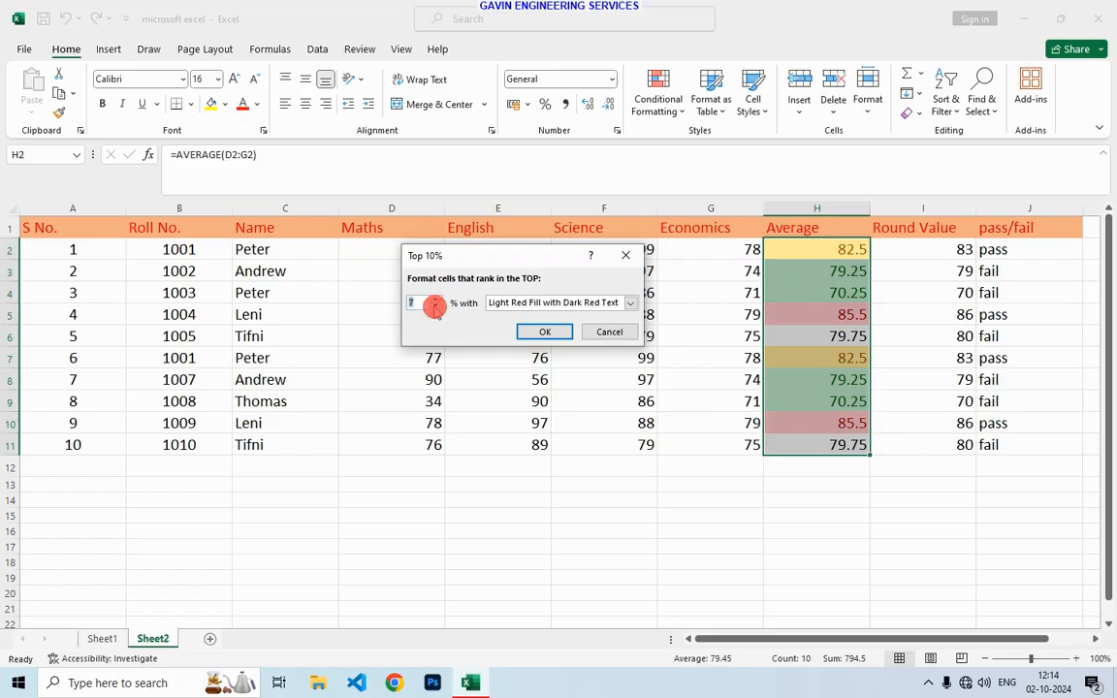
click(544, 331)
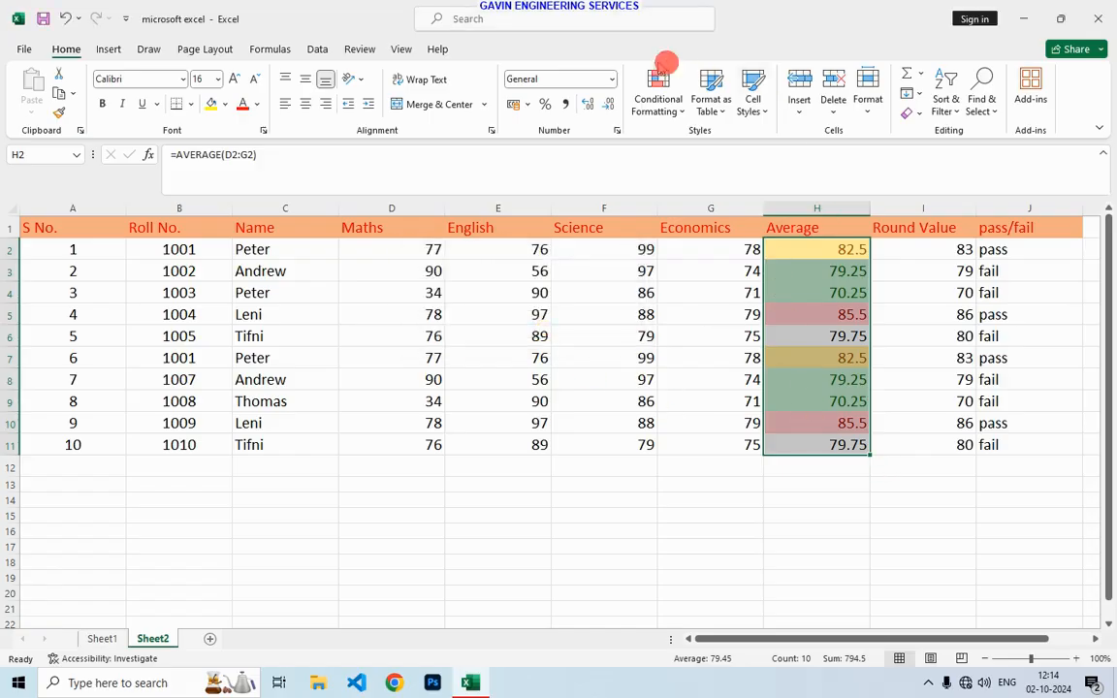
Step: Apply an Above Average rule to the Average values in H2:H11 using Light Red Fill with Dark Red Text
click(658, 87)
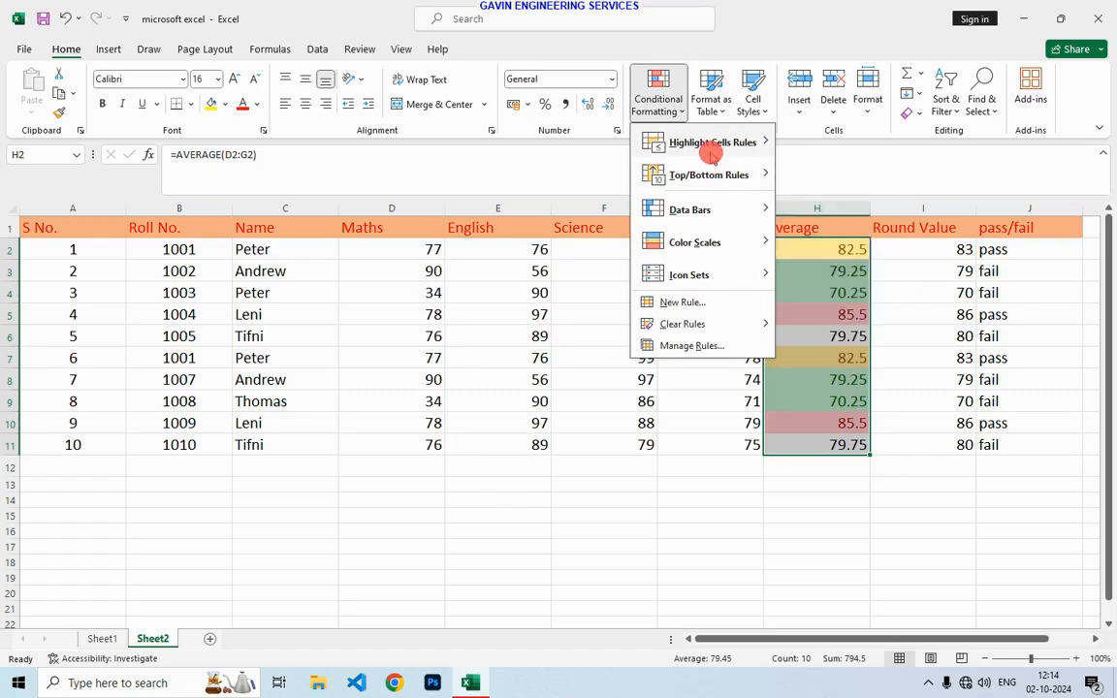
mouse_move(713, 177)
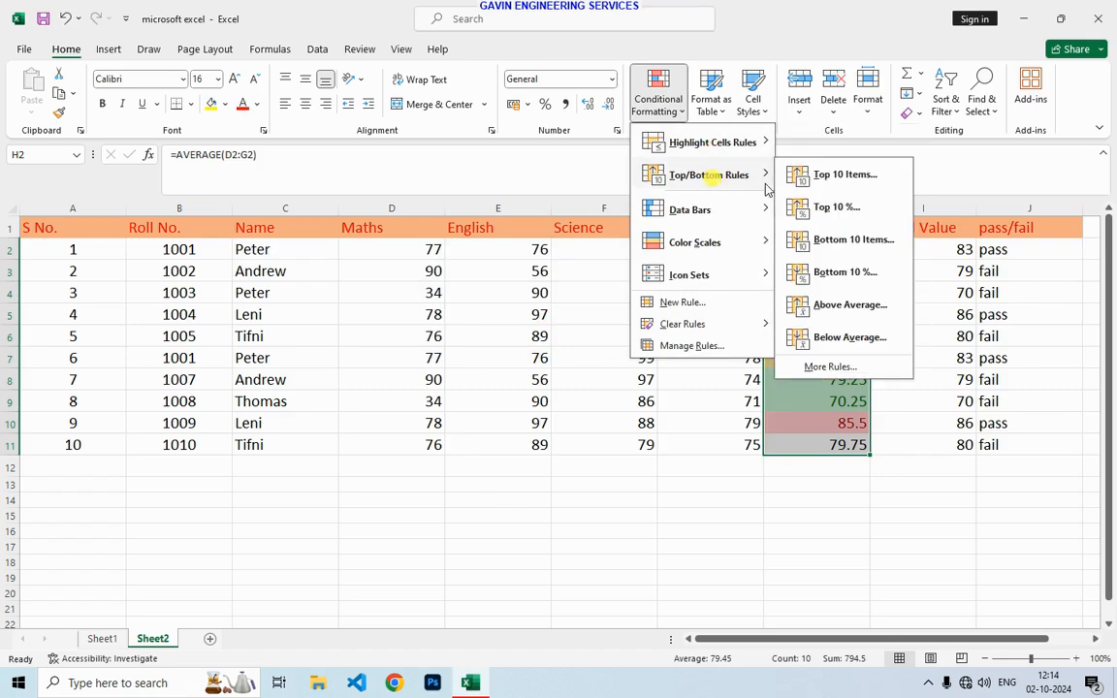
click(839, 306)
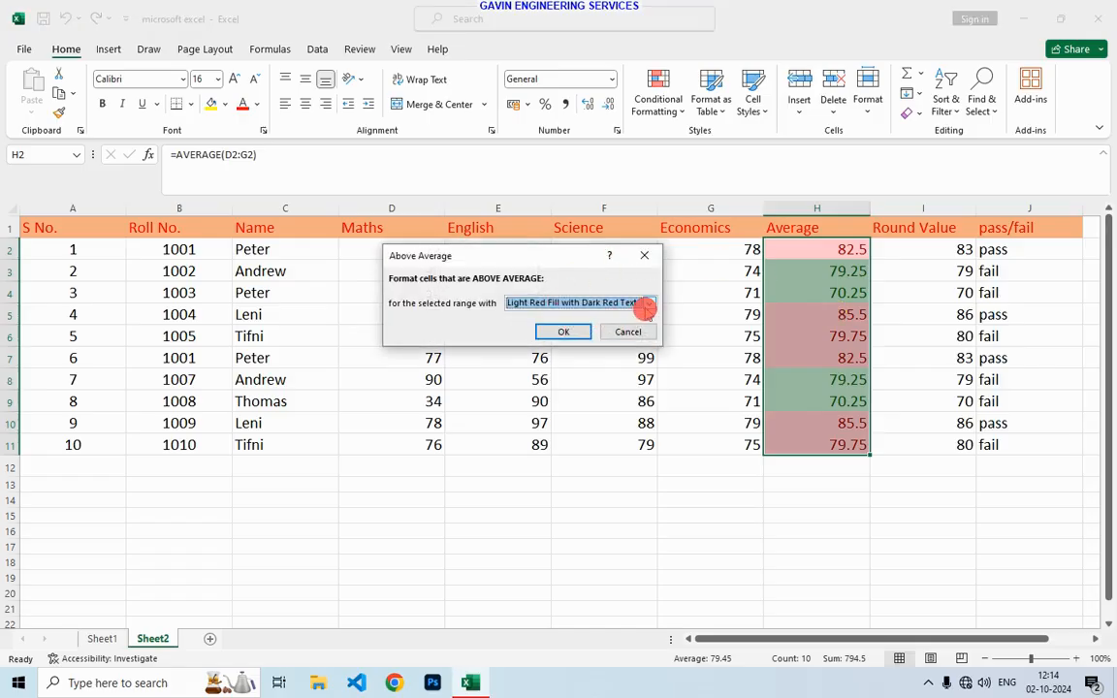
click(565, 332)
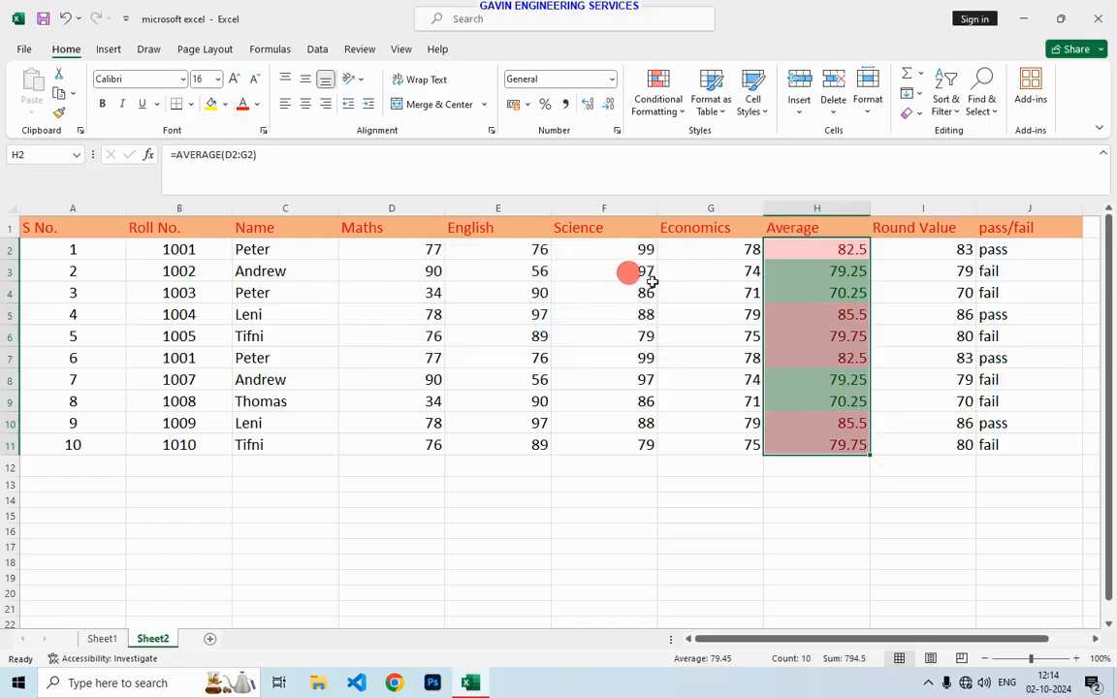
Step: On Sheet1, apply a Below Average rule to the totals in G3:G12 using Yellow Fill with Dark Yellow Text
click(102, 639)
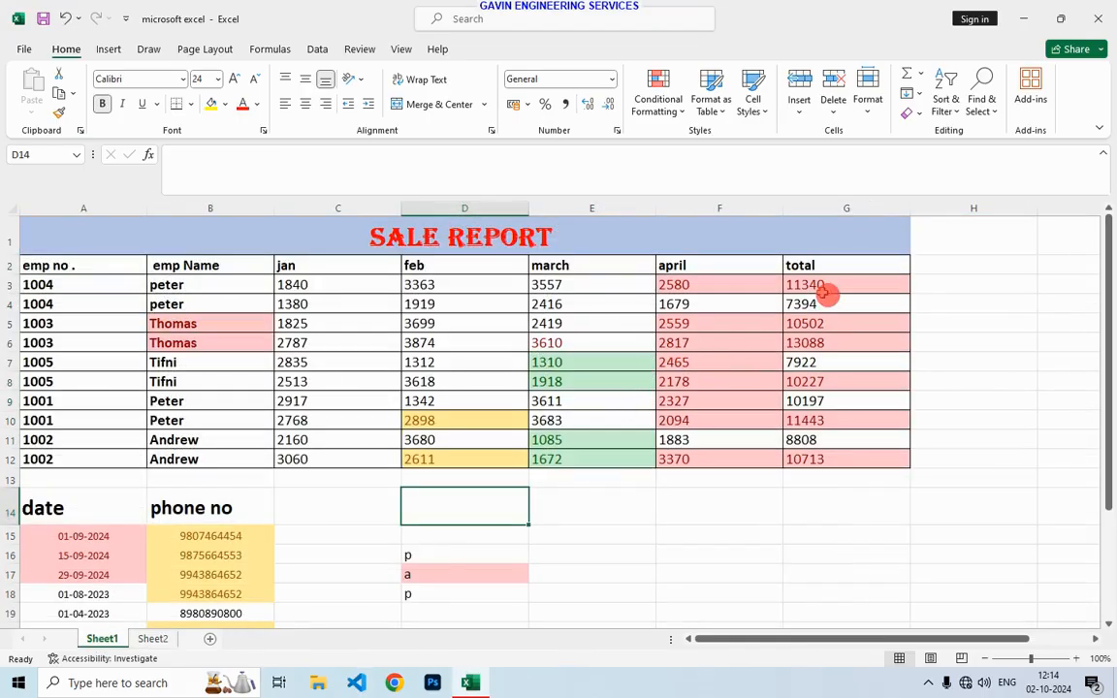
drag(819, 286, 795, 461)
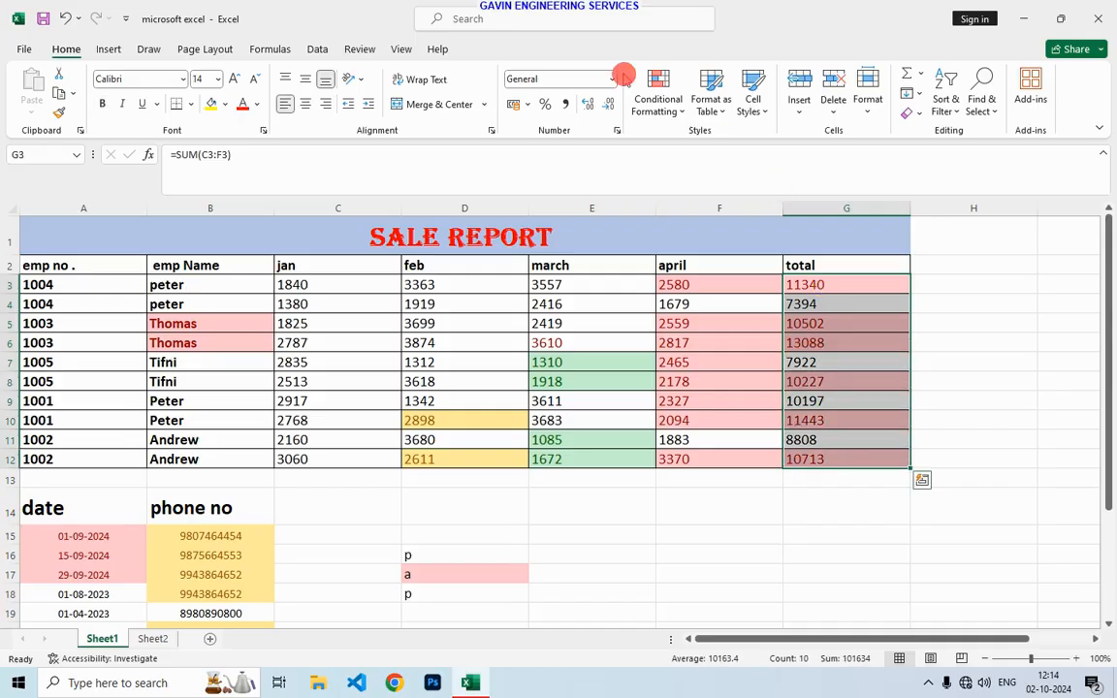
click(654, 92)
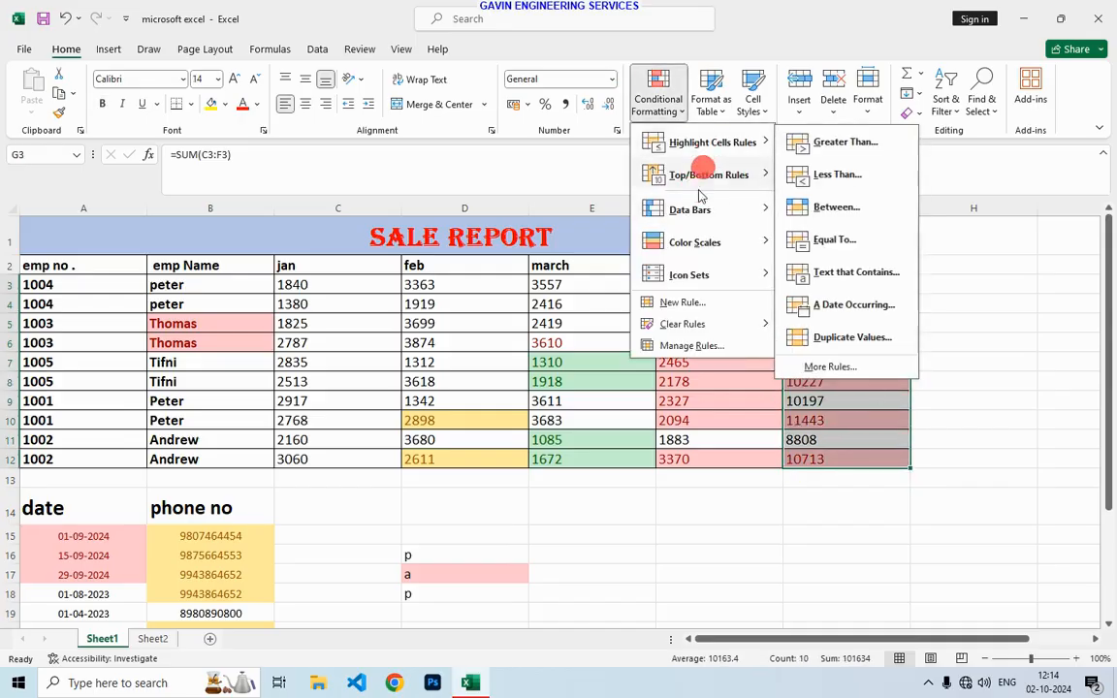
mouse_move(704, 176)
click(851, 332)
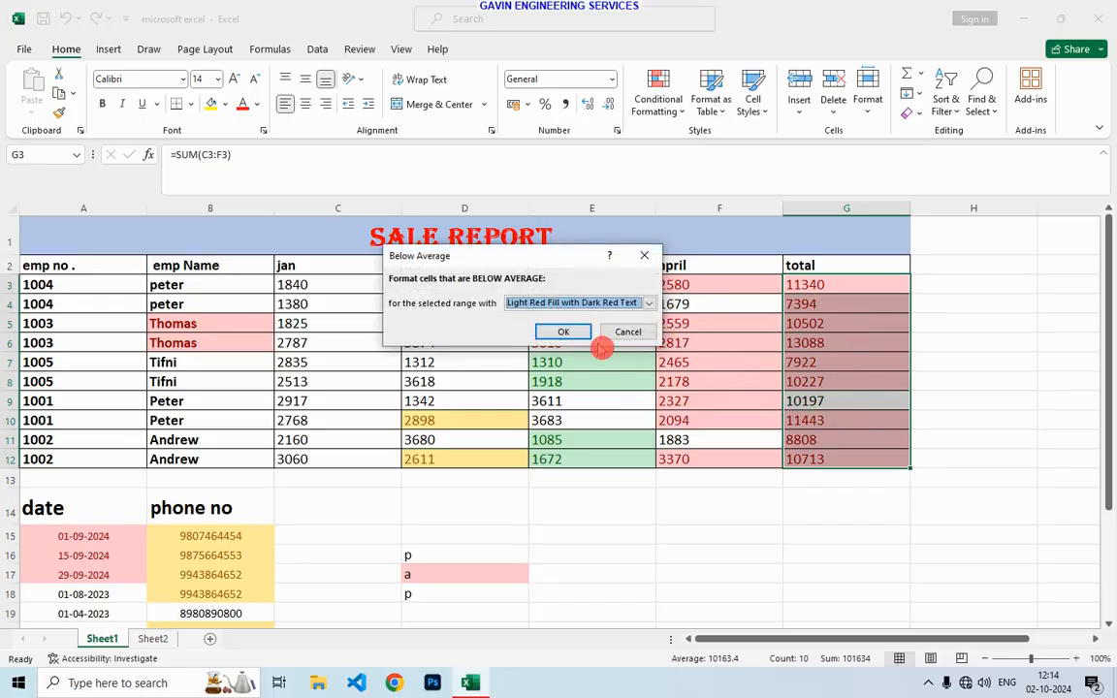
click(648, 304)
click(571, 322)
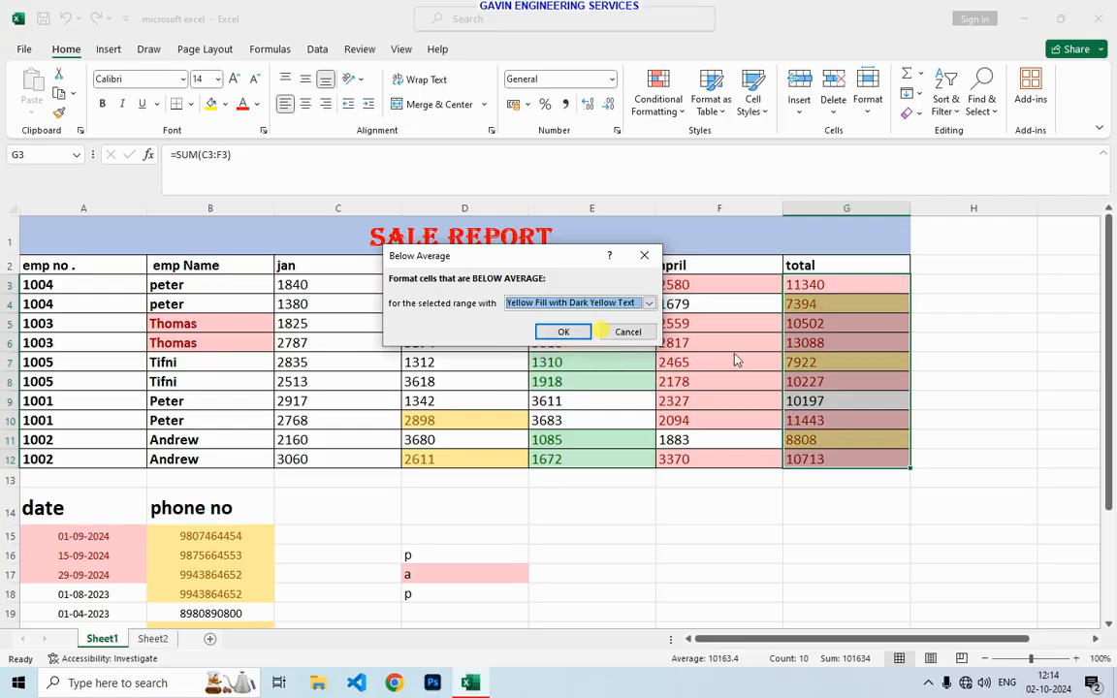
click(567, 332)
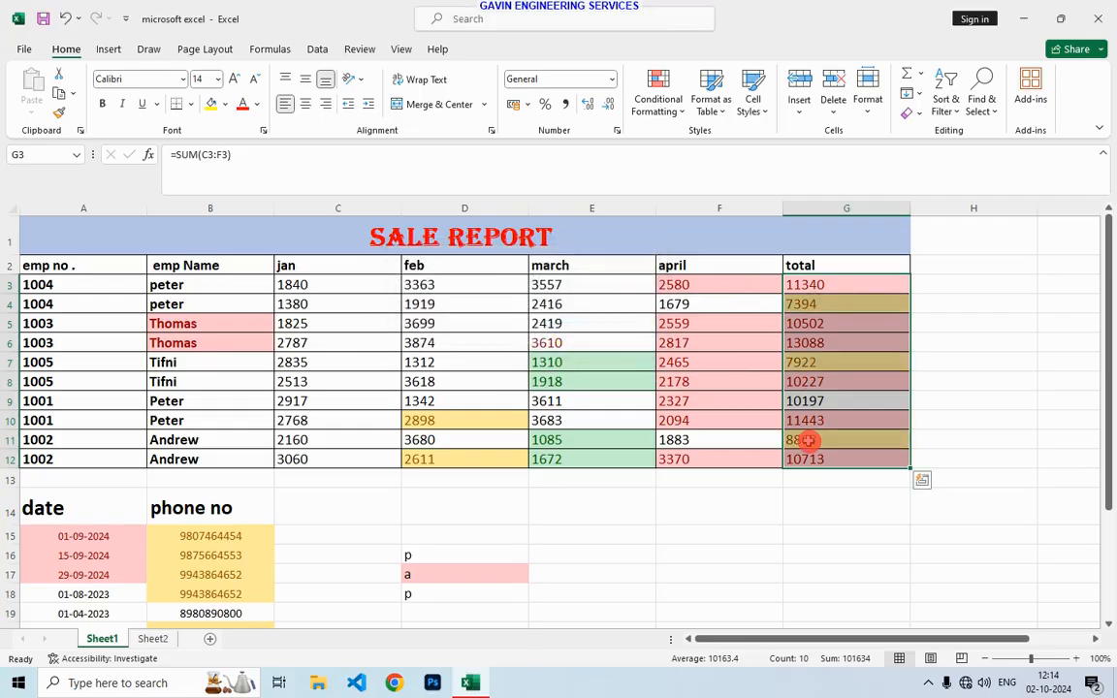
click(657, 89)
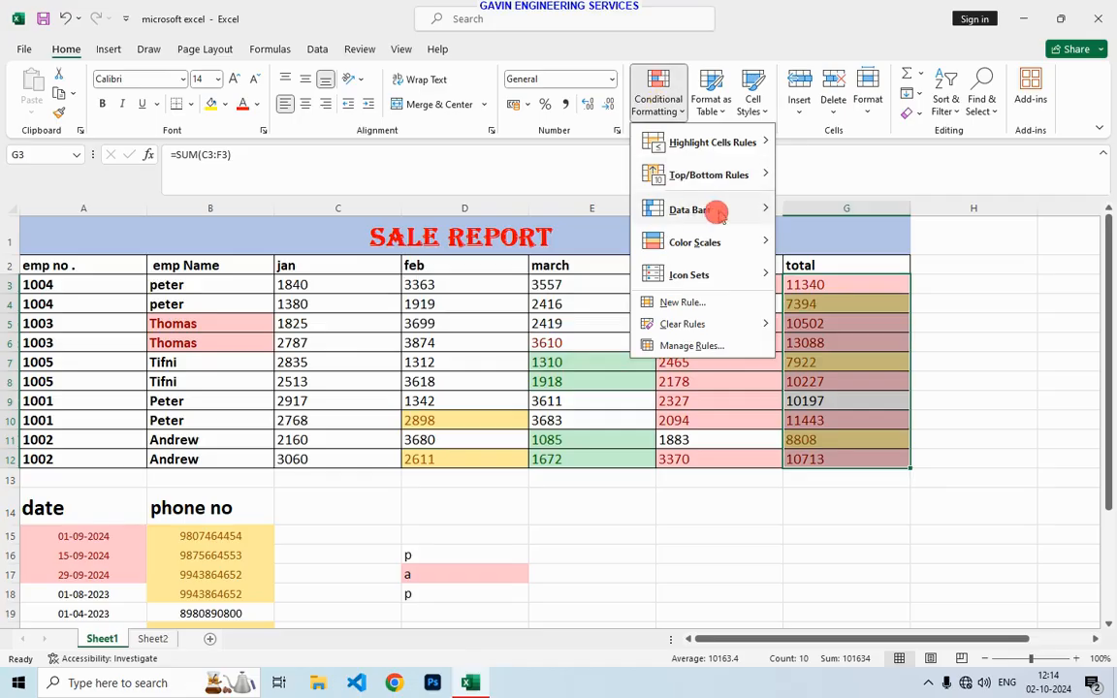
click(583, 369)
click(663, 104)
mouse_move(690, 219)
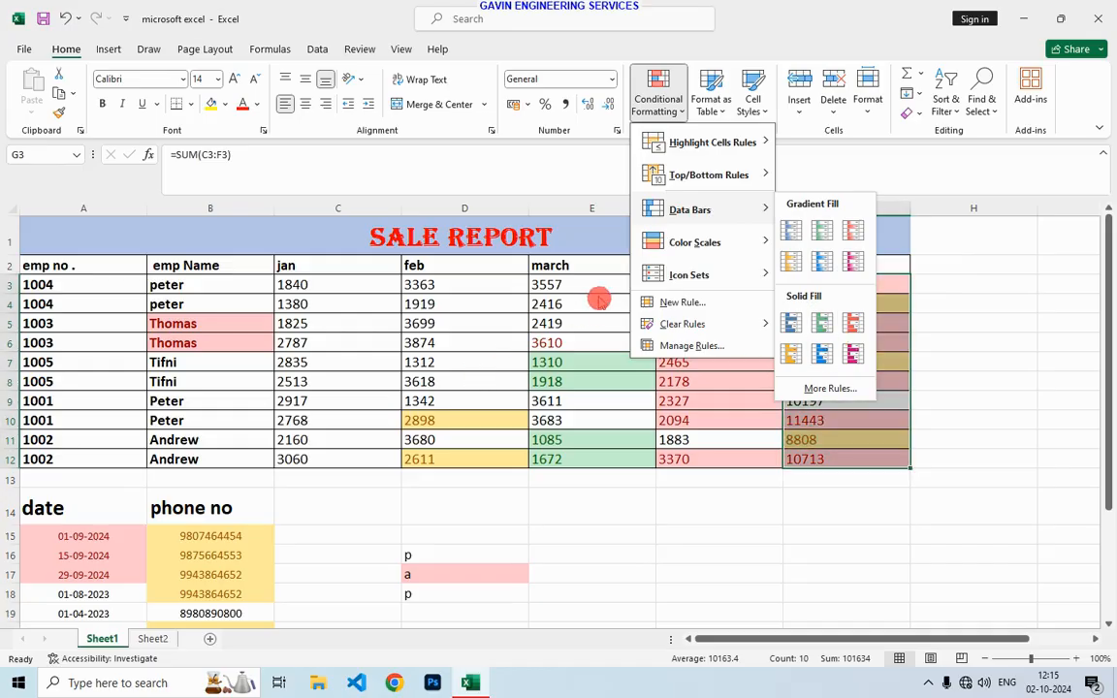
key(Escape)
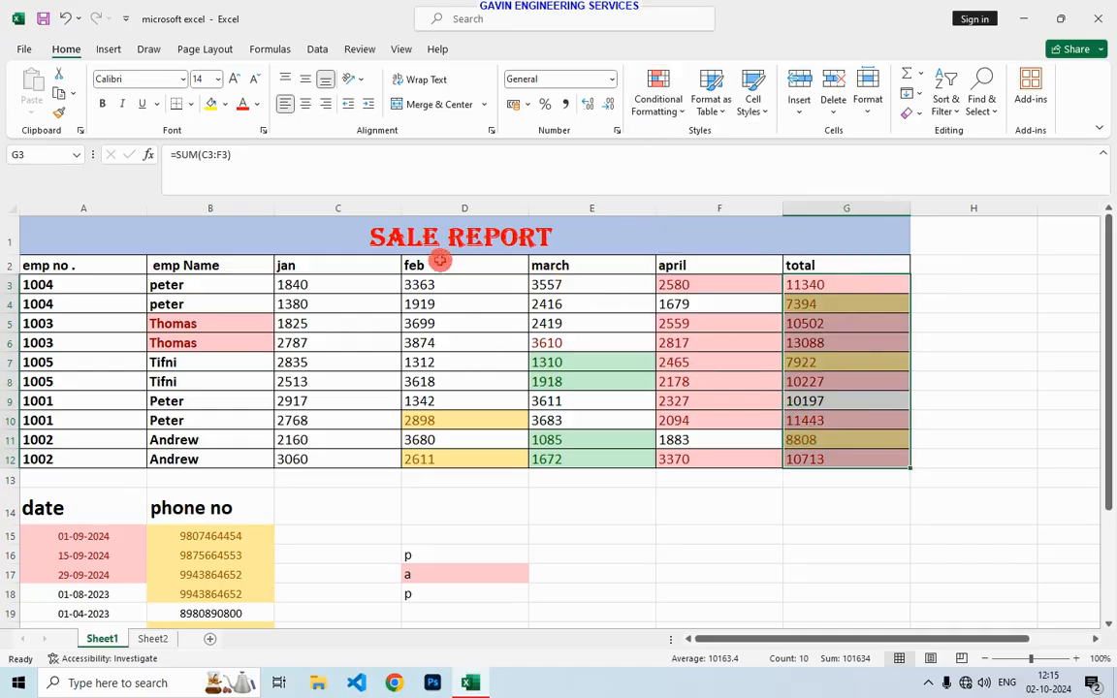
Step: Apply light blue gradient-fill data bars to the jan to april sales figures in C3:F12
drag(446, 283, 431, 461)
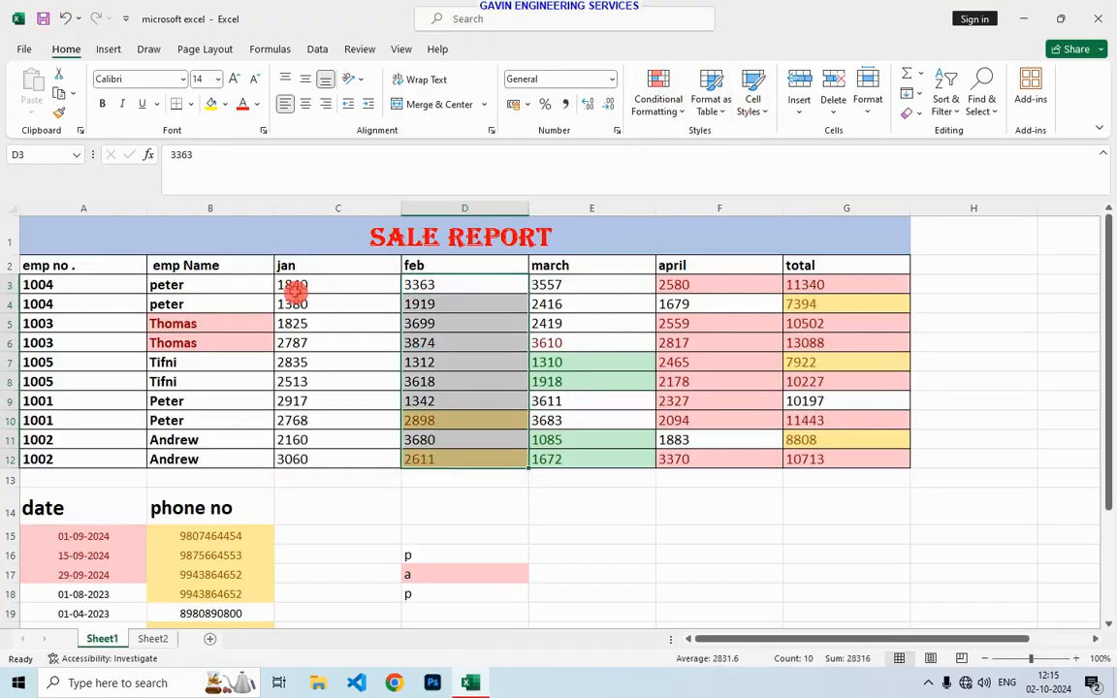
drag(294, 285, 702, 466)
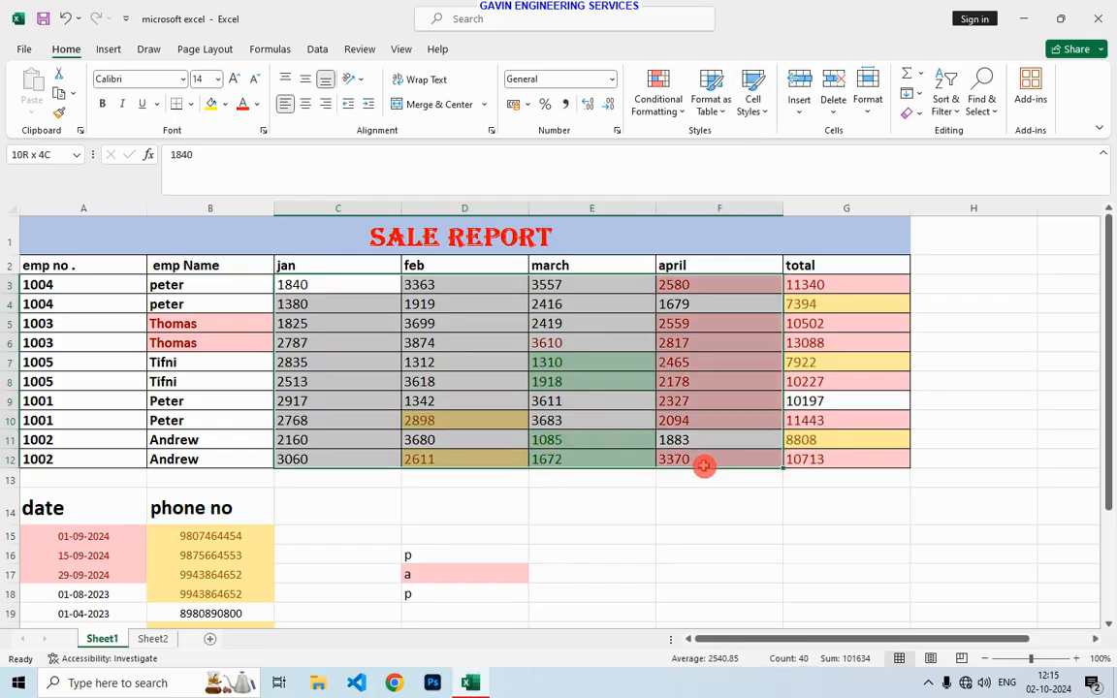
click(660, 103)
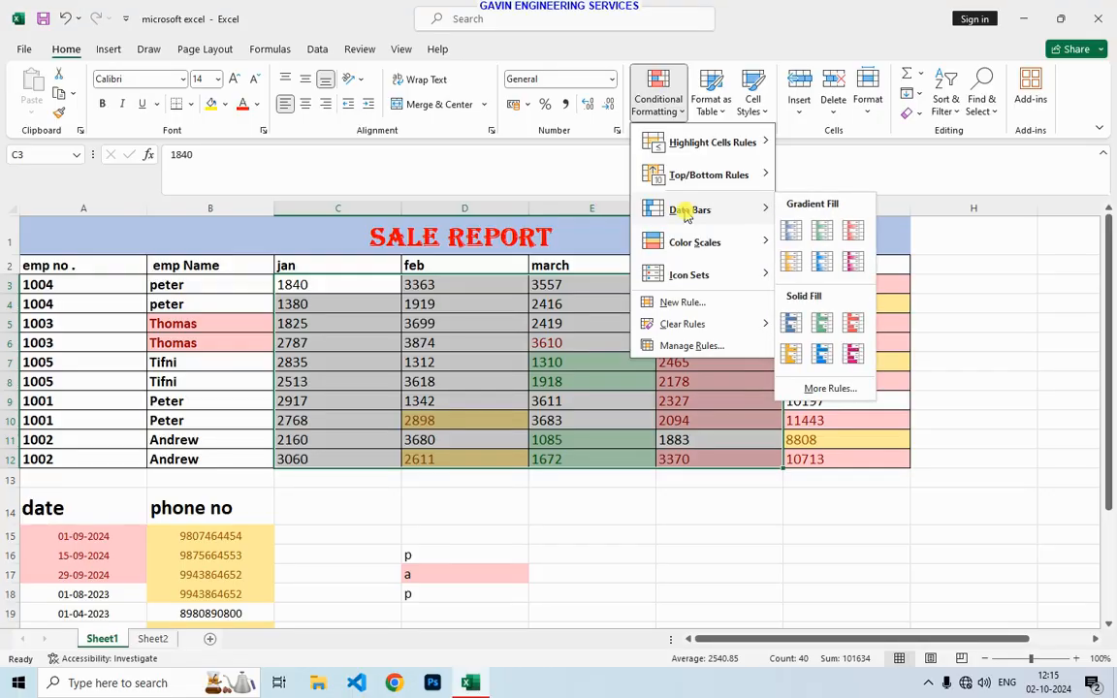
click(815, 258)
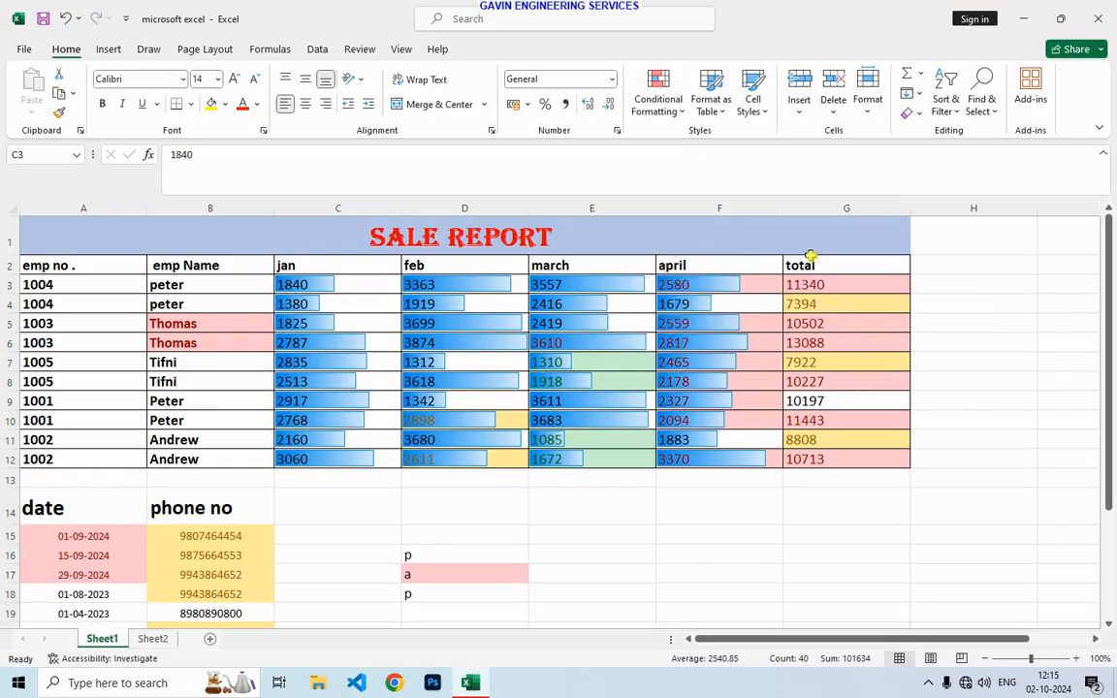
click(679, 105)
click(706, 221)
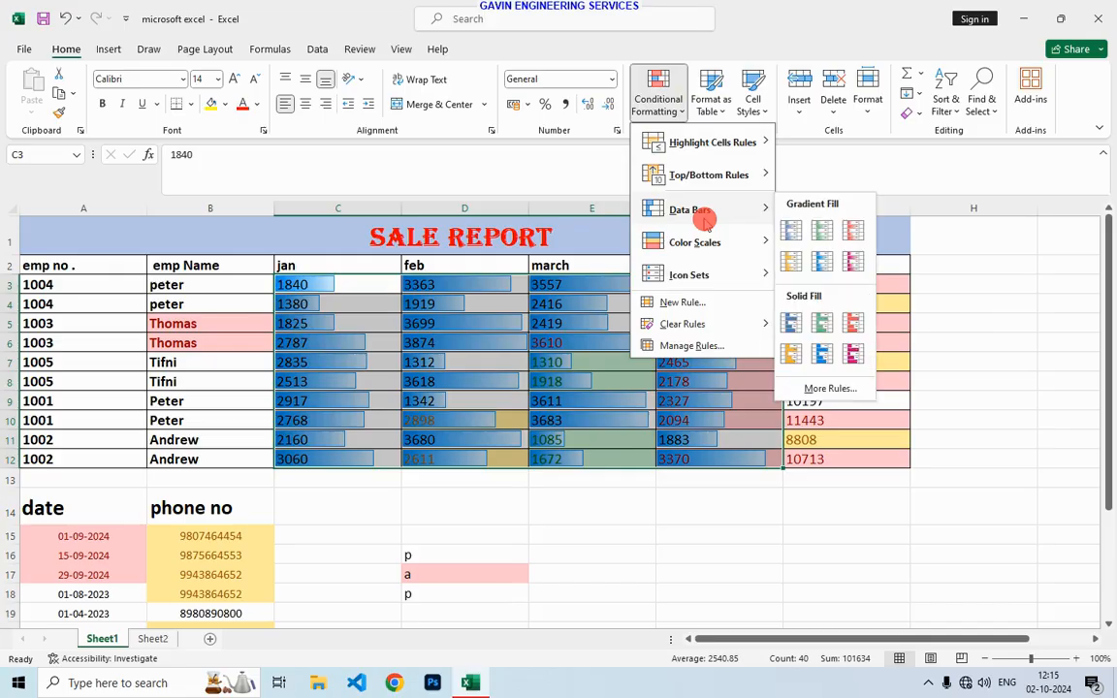
mouse_move(706, 244)
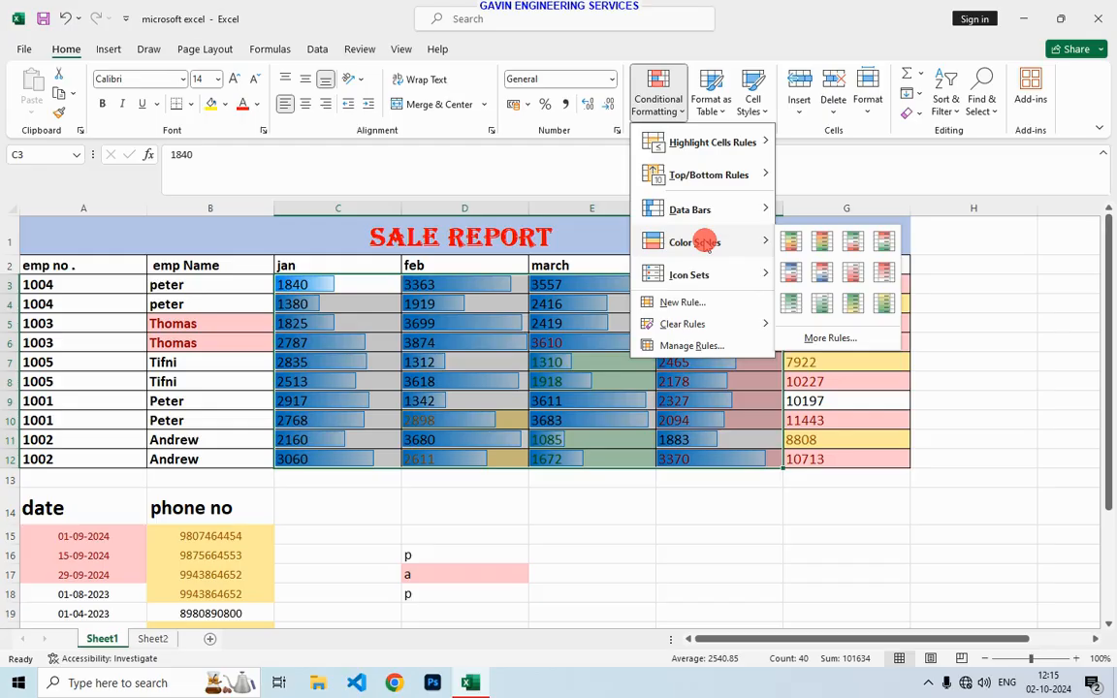
key(Escape)
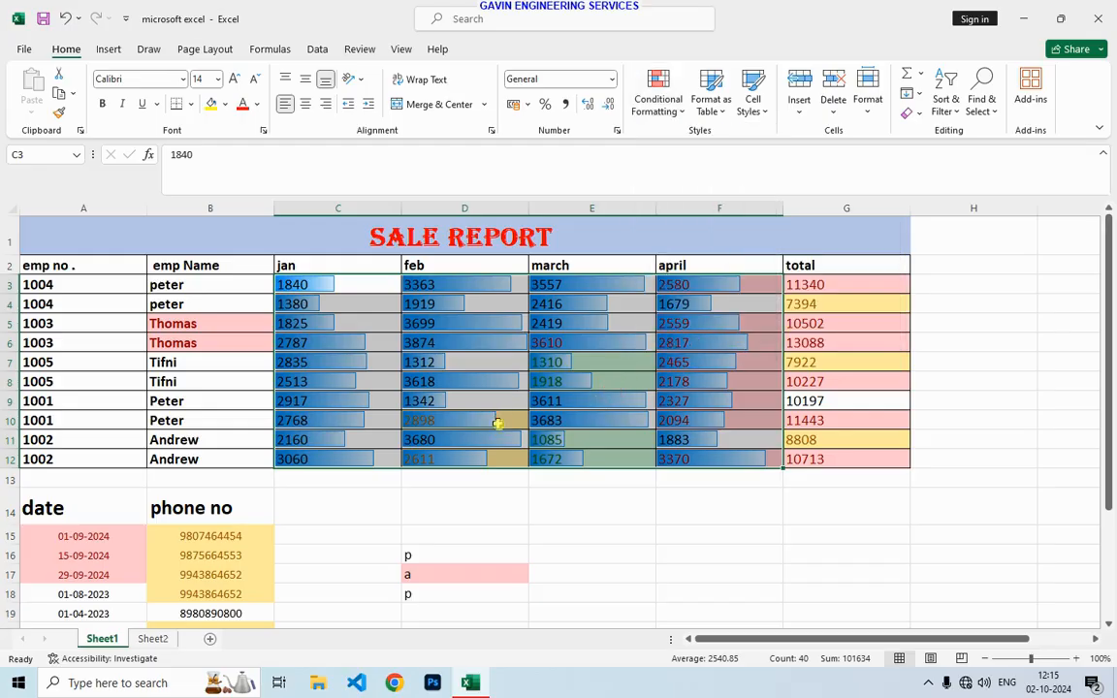
Step: Clear all conditional formatting rules from the monthly sales and total cells C3:G12 only
drag(310, 284, 837, 464)
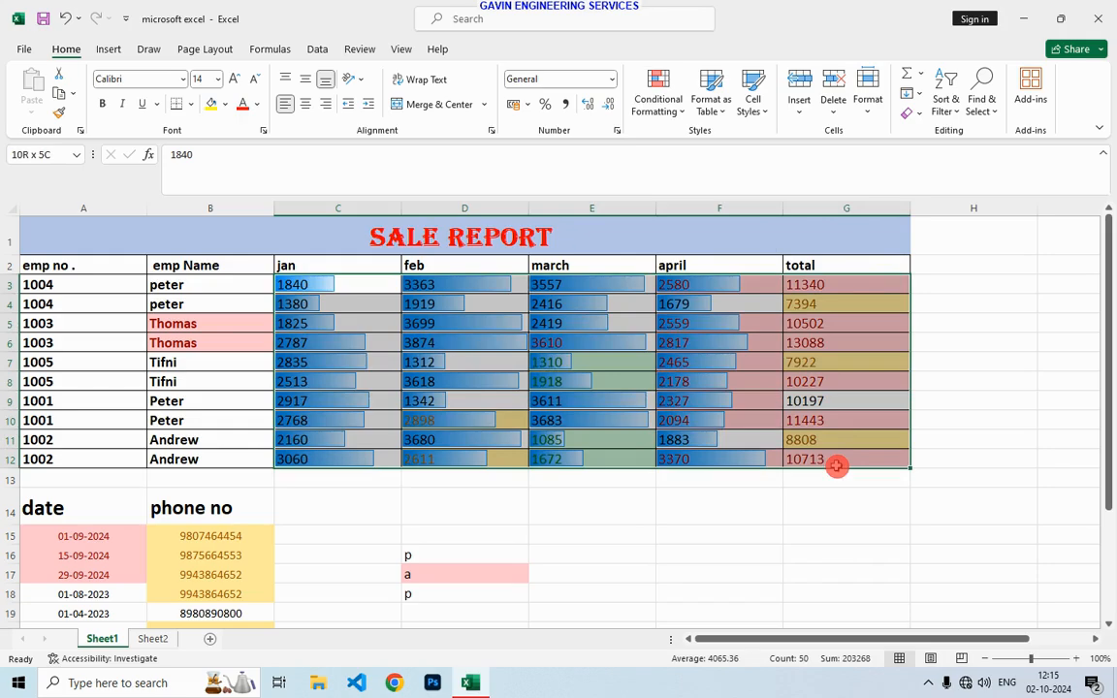
click(660, 112)
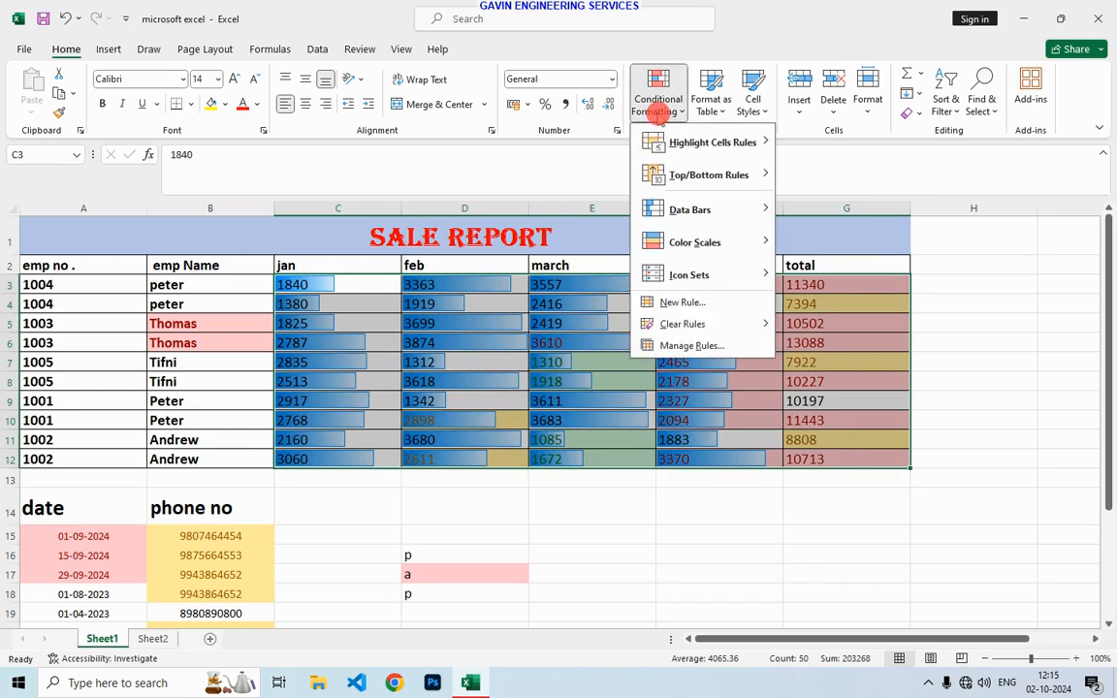
mouse_move(695, 329)
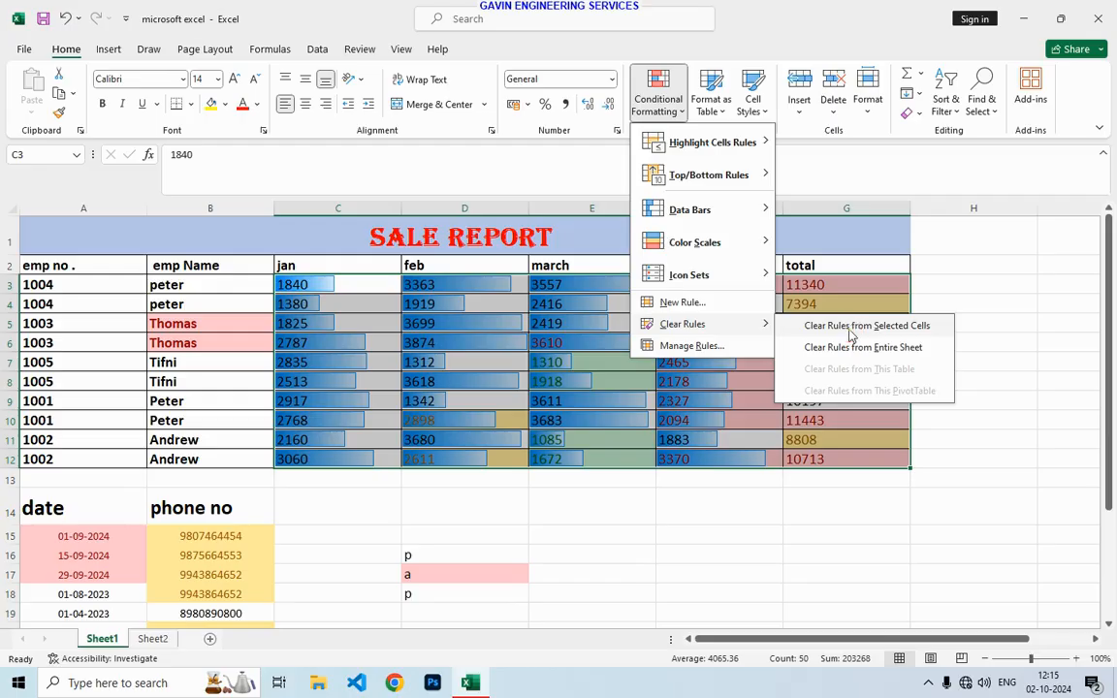
click(849, 330)
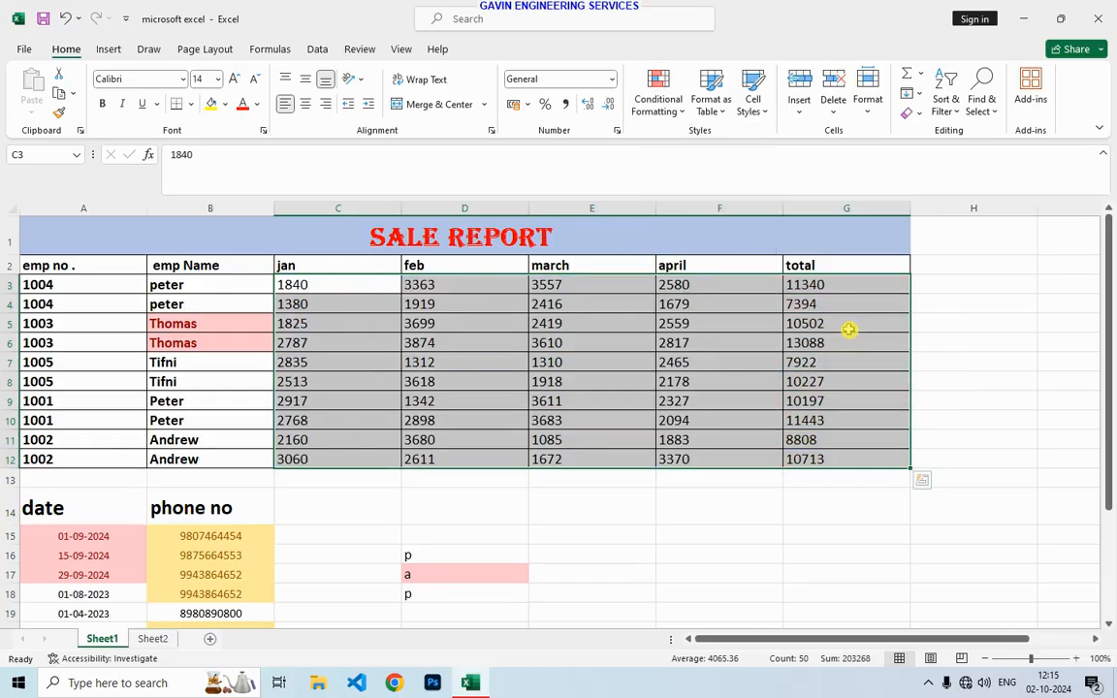
click(700, 367)
click(608, 345)
click(640, 109)
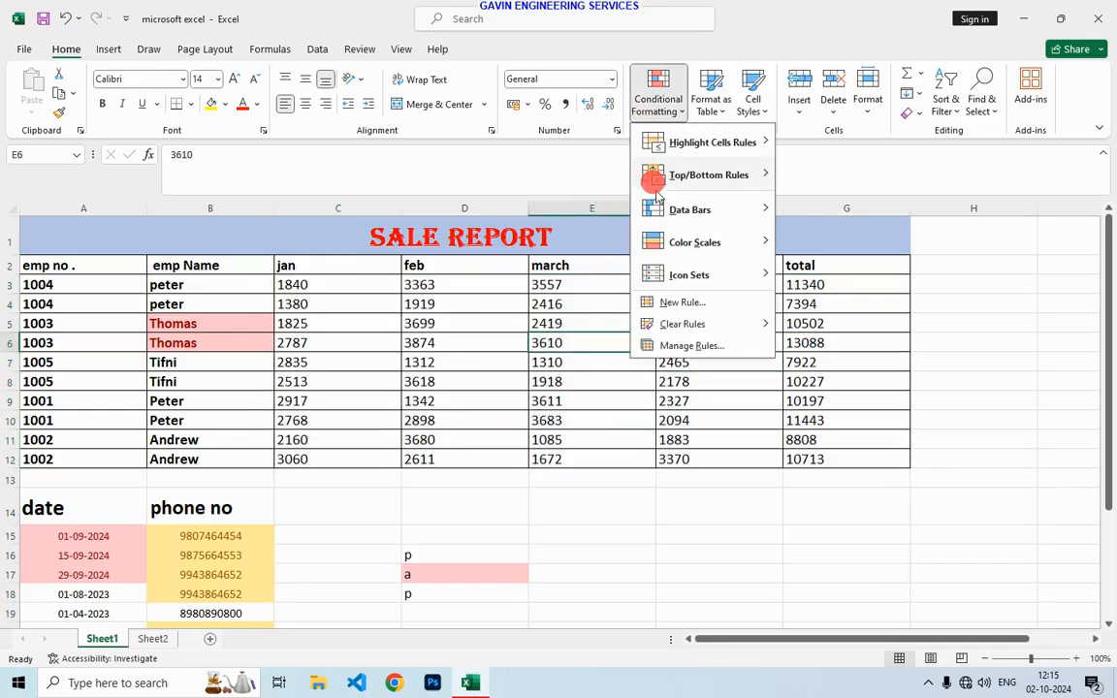
mouse_move(642, 241)
click(334, 312)
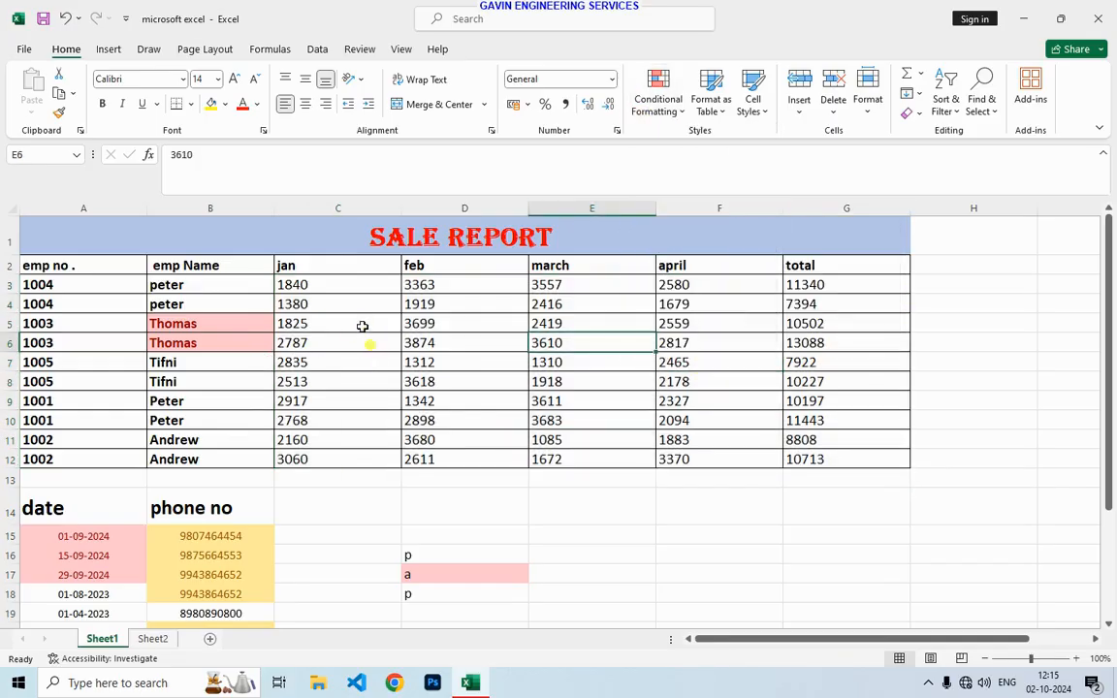
Step: Apply the Green - Yellow color scale to the jan sales values in C3:C12
drag(345, 283, 331, 471)
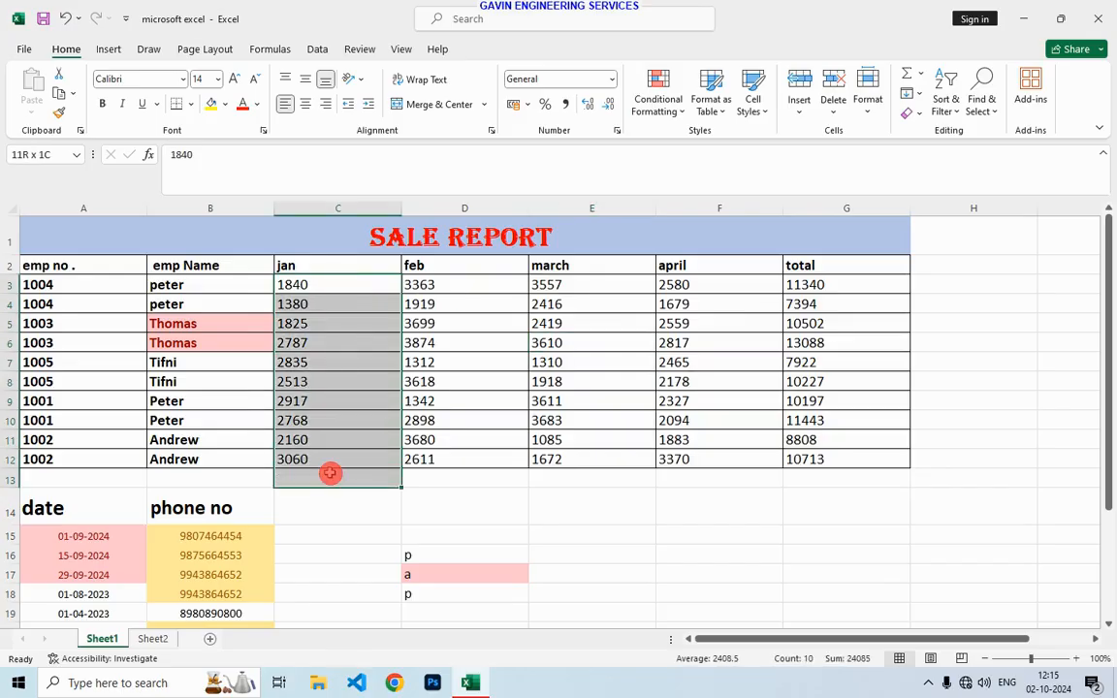
click(651, 94)
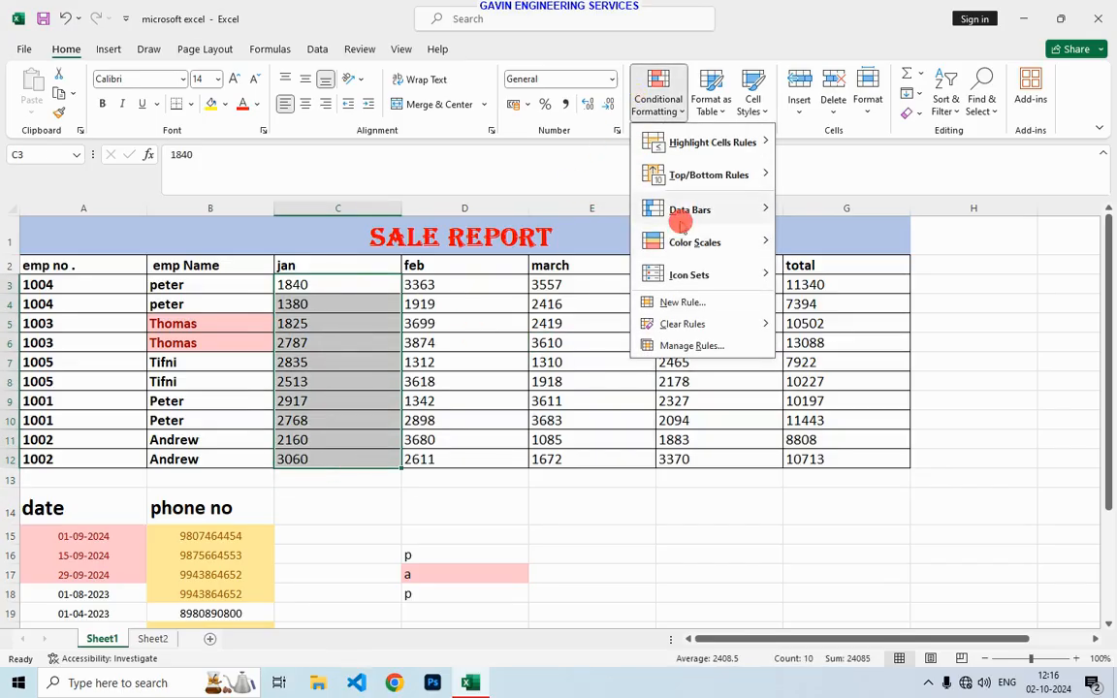
mouse_move(681, 242)
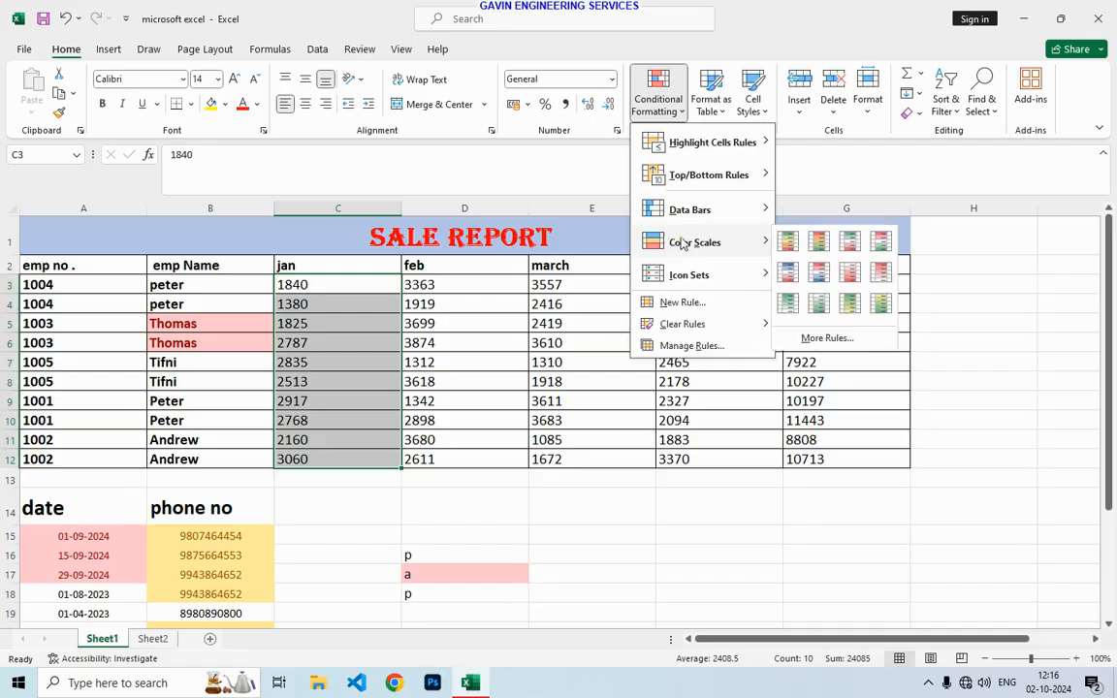
click(860, 312)
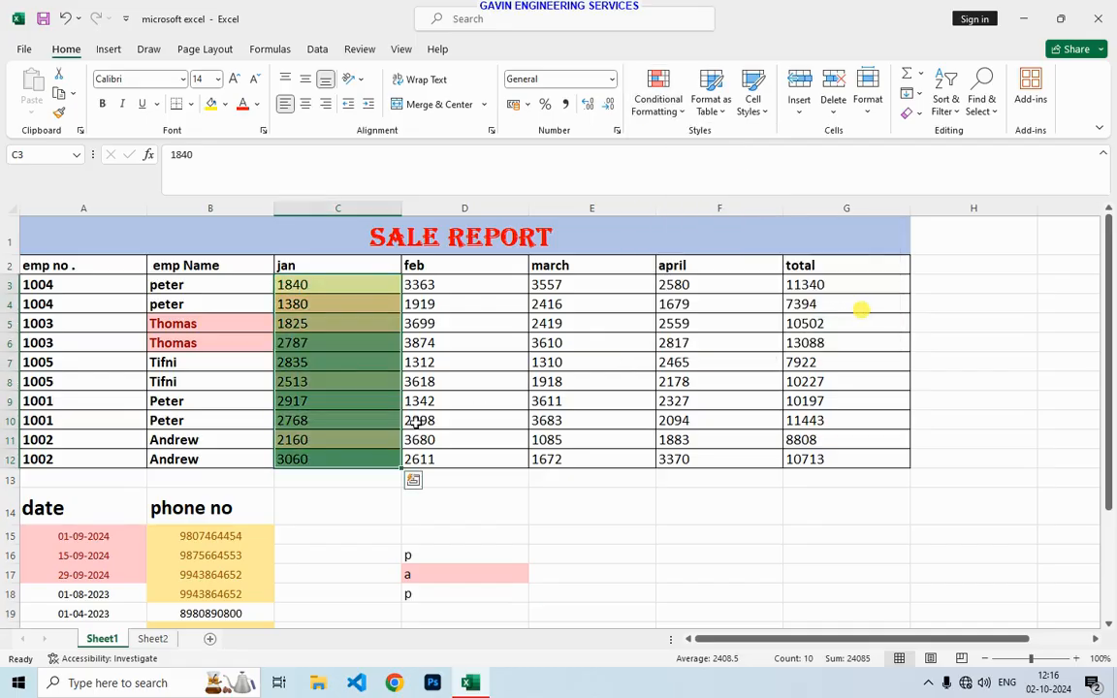
click(329, 380)
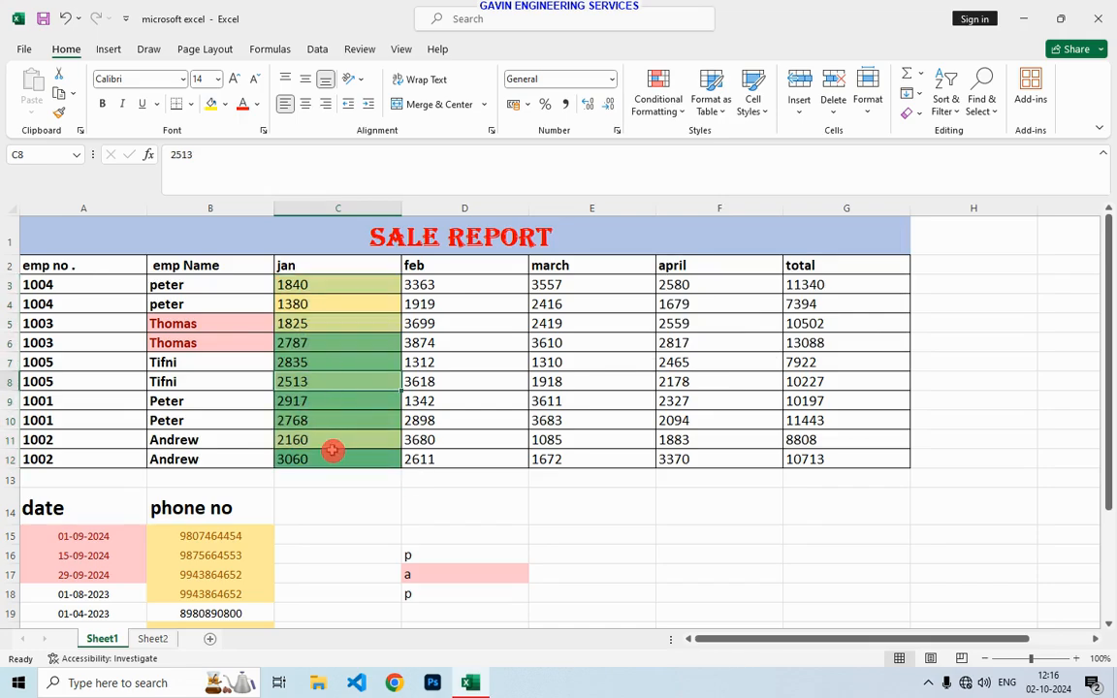
Step: Apply the colored three-arrow directional icon set to the feb, march and april sales values in D3:F12
click(662, 87)
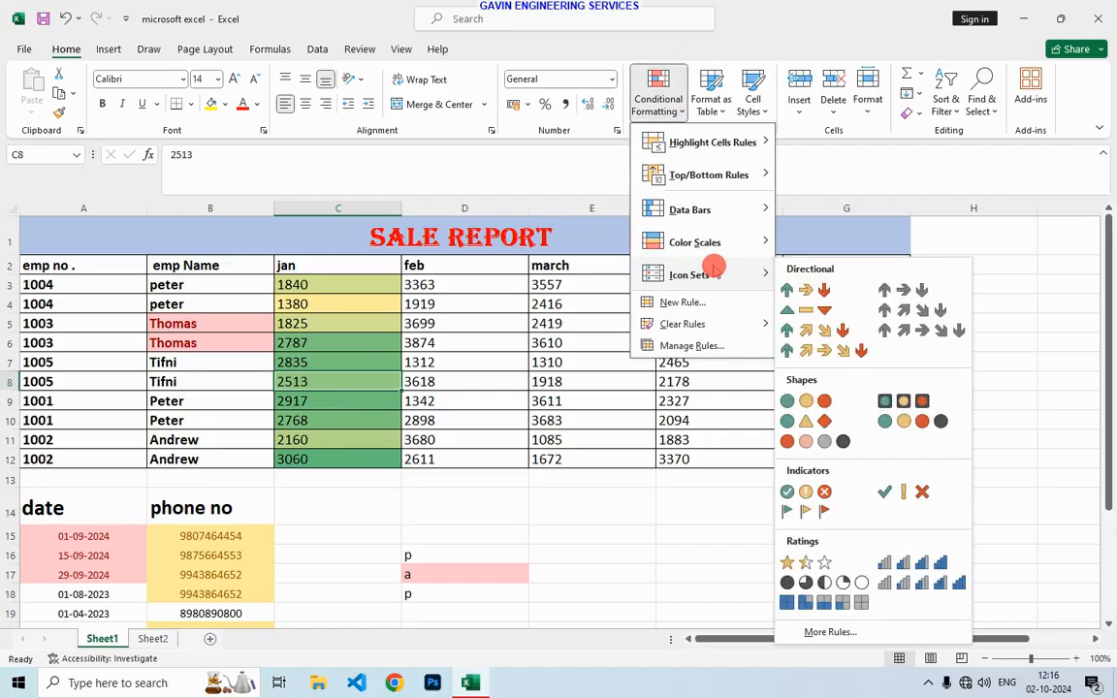
click(538, 445)
drag(462, 292, 719, 457)
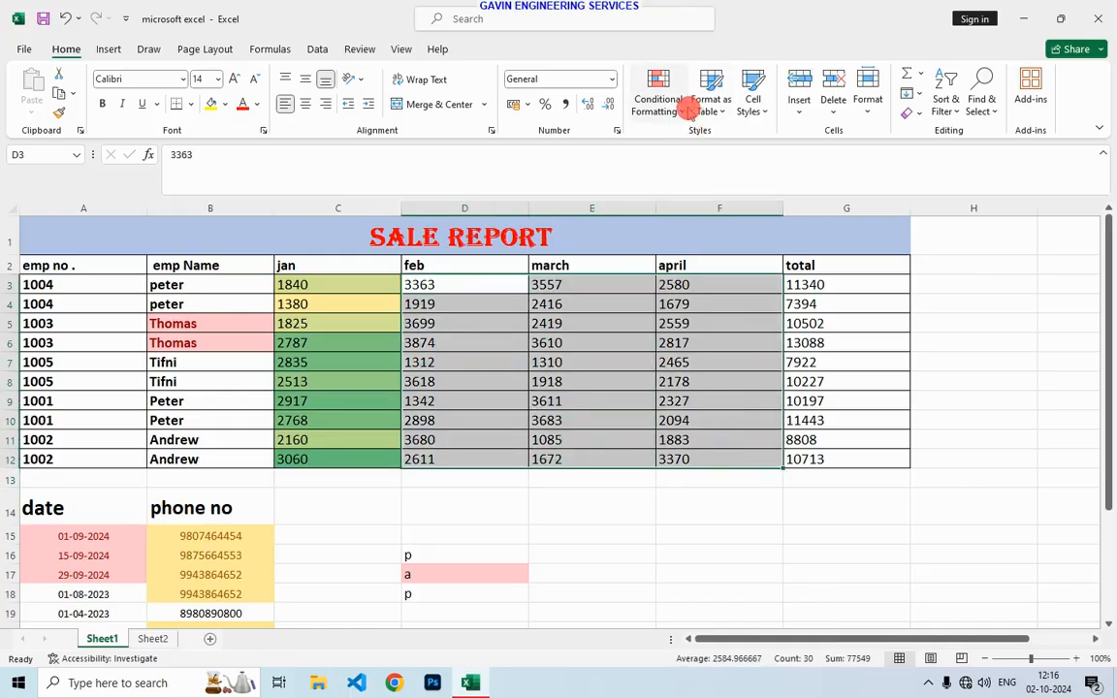
click(669, 102)
mouse_move(679, 275)
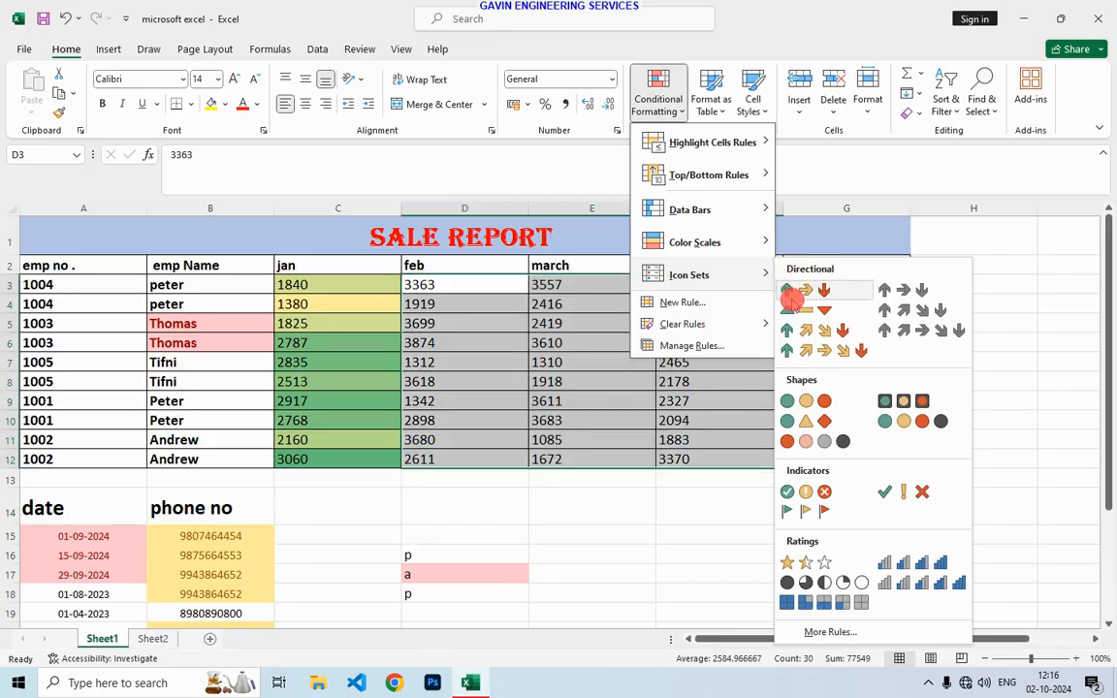
click(805, 290)
Step: Open a new custom icon set rule for the sales values in D3:F12 and review its icon styles, thresholds and value types
click(660, 91)
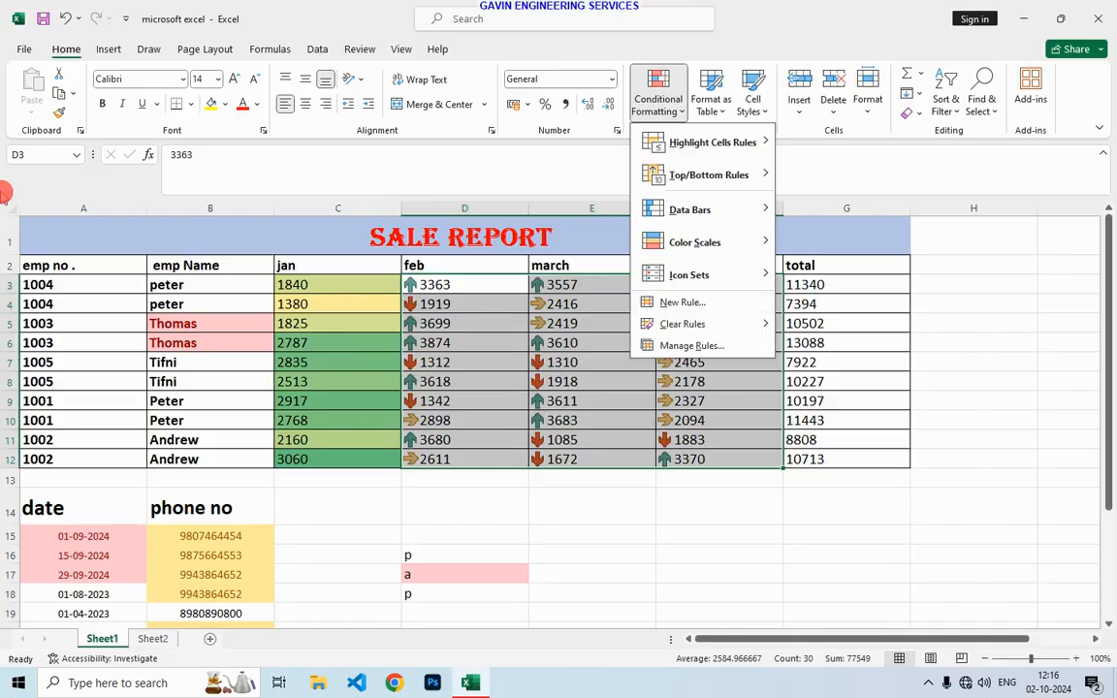
mouse_move(739, 281)
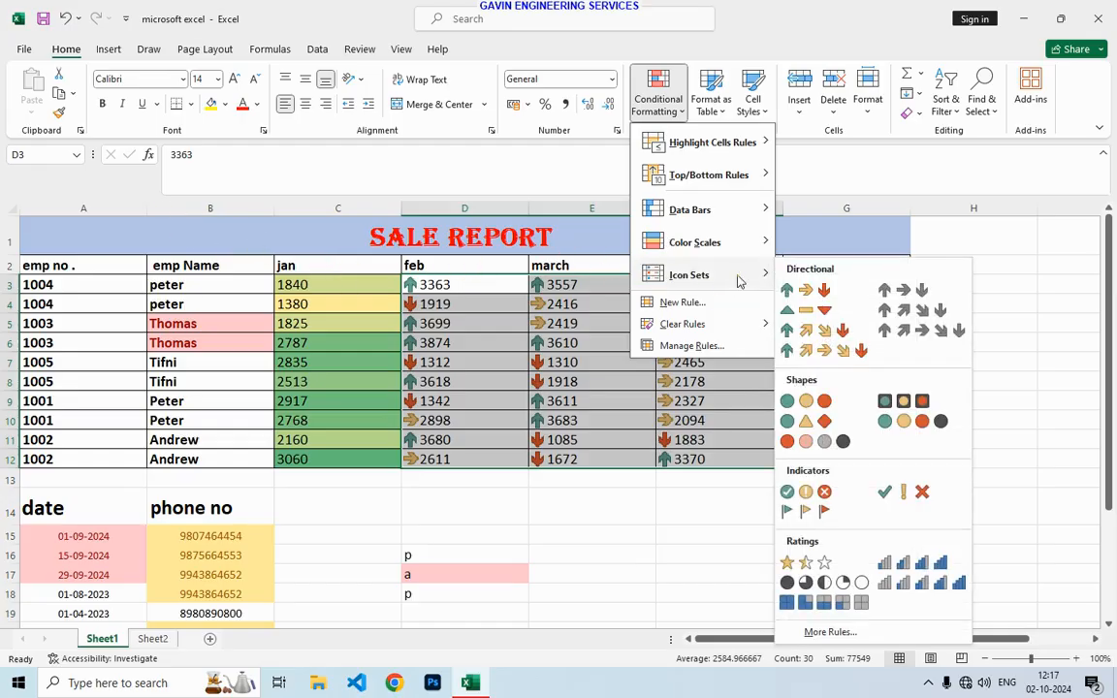
click(890, 632)
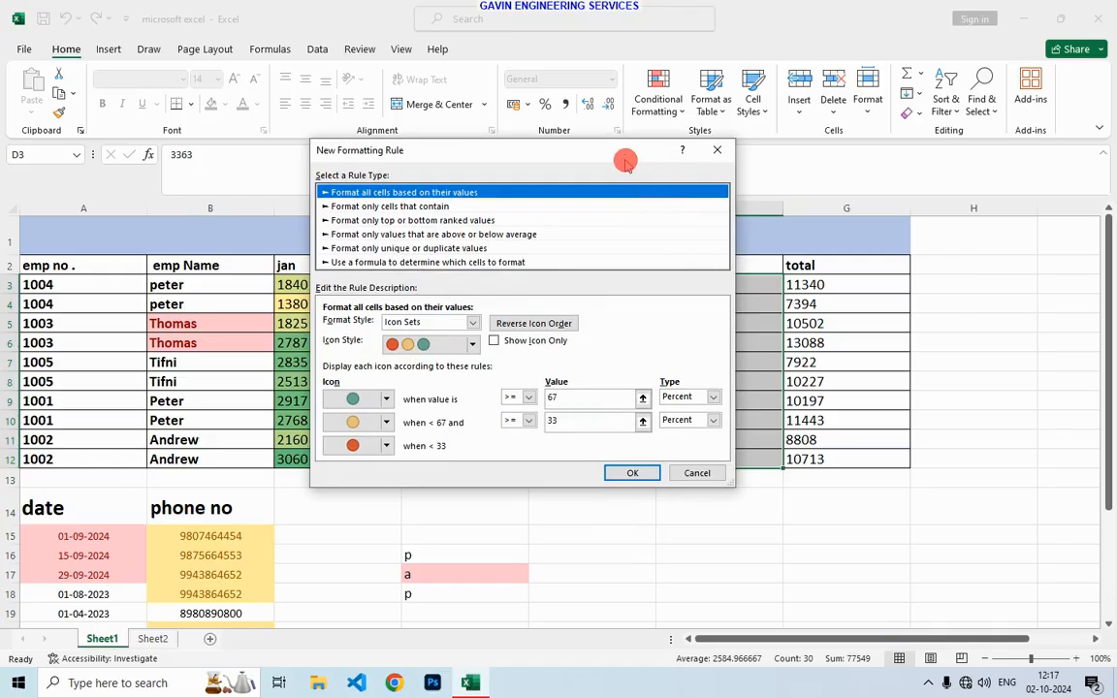
drag(622, 158, 1057, 208)
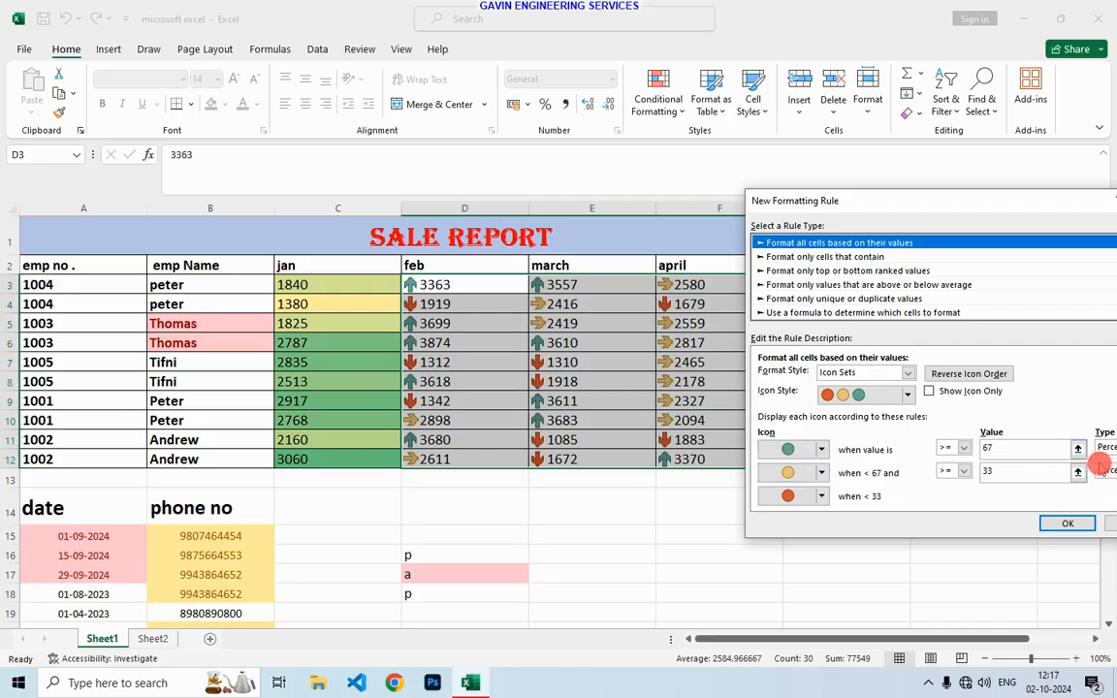
drag(937, 194, 892, 192)
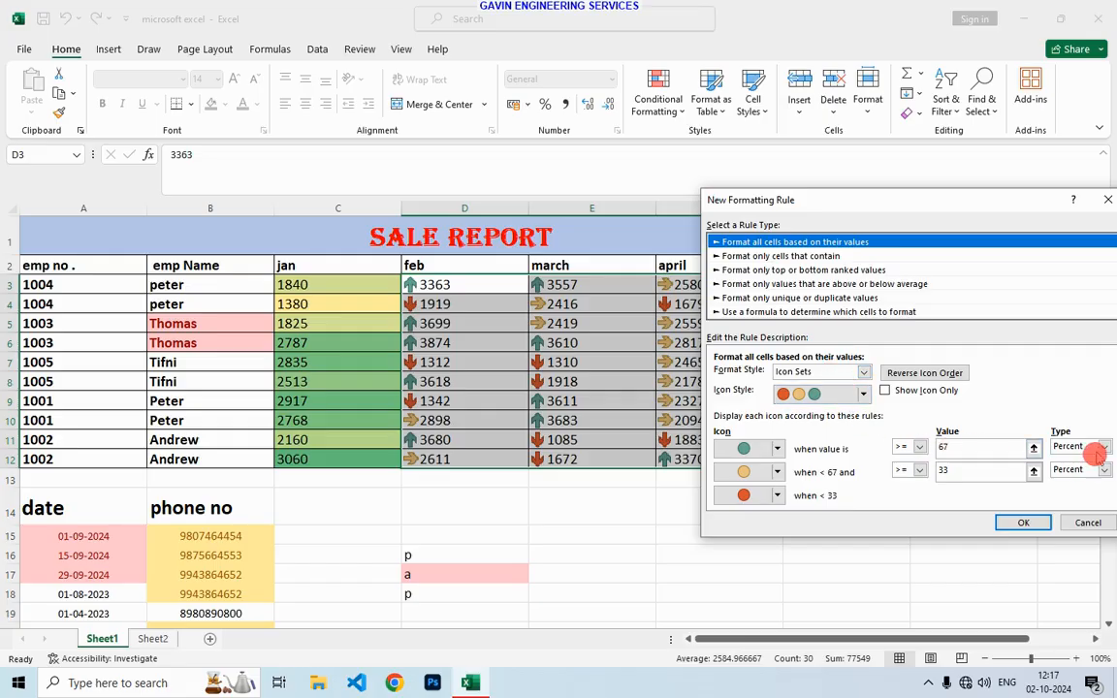
Step: Examine the No Blanks, Dates Occurring and Specific Text criteria of the "Format only cells that contain" rule type, and discard the rule
click(788, 255)
click(790, 375)
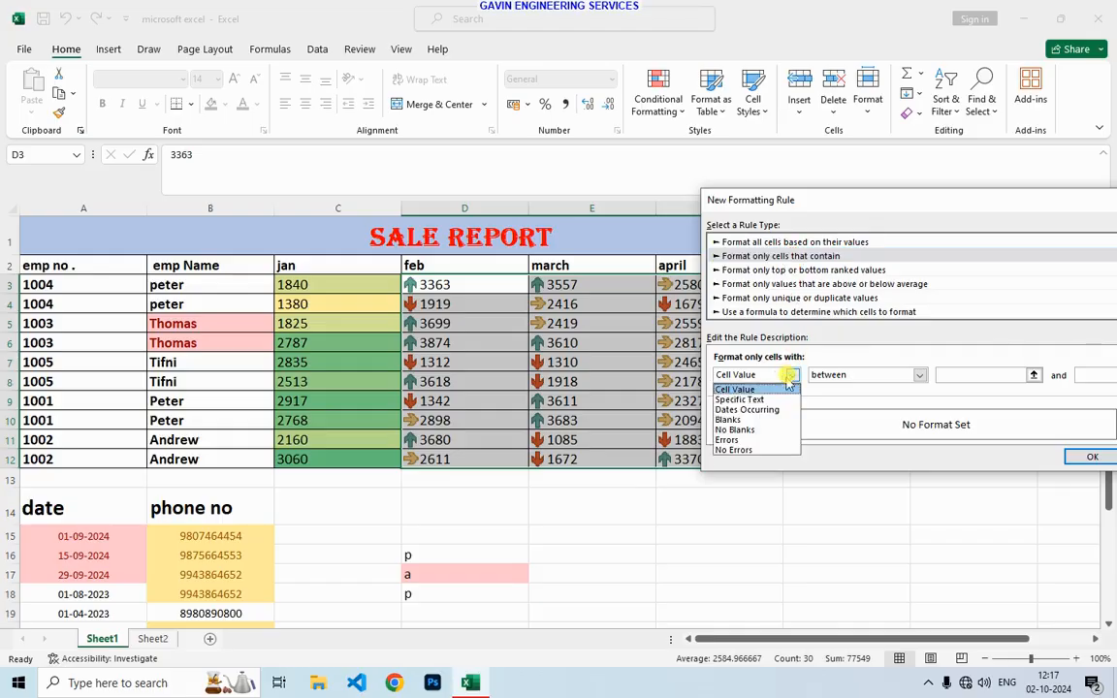
click(761, 433)
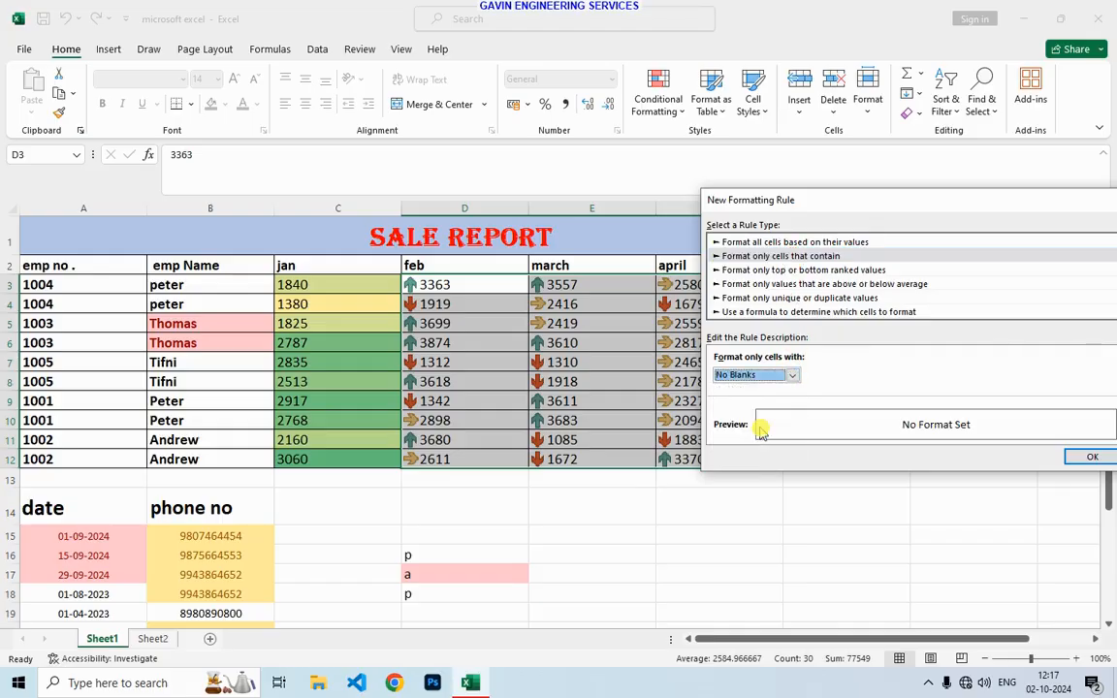
click(792, 375)
click(772, 408)
click(793, 378)
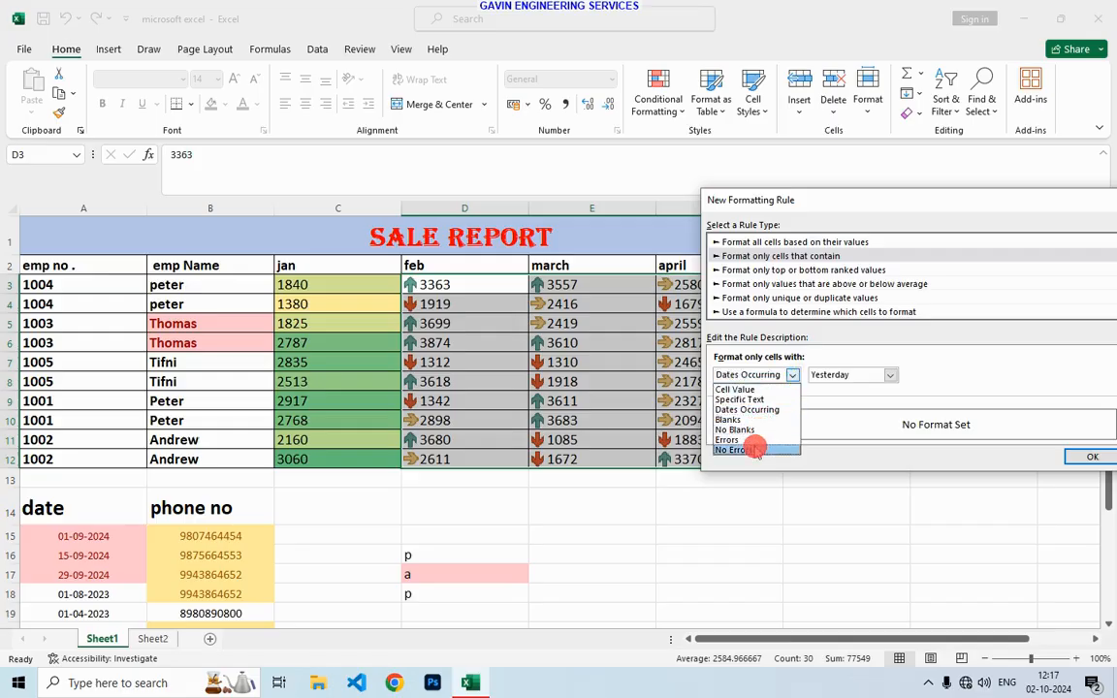
click(751, 400)
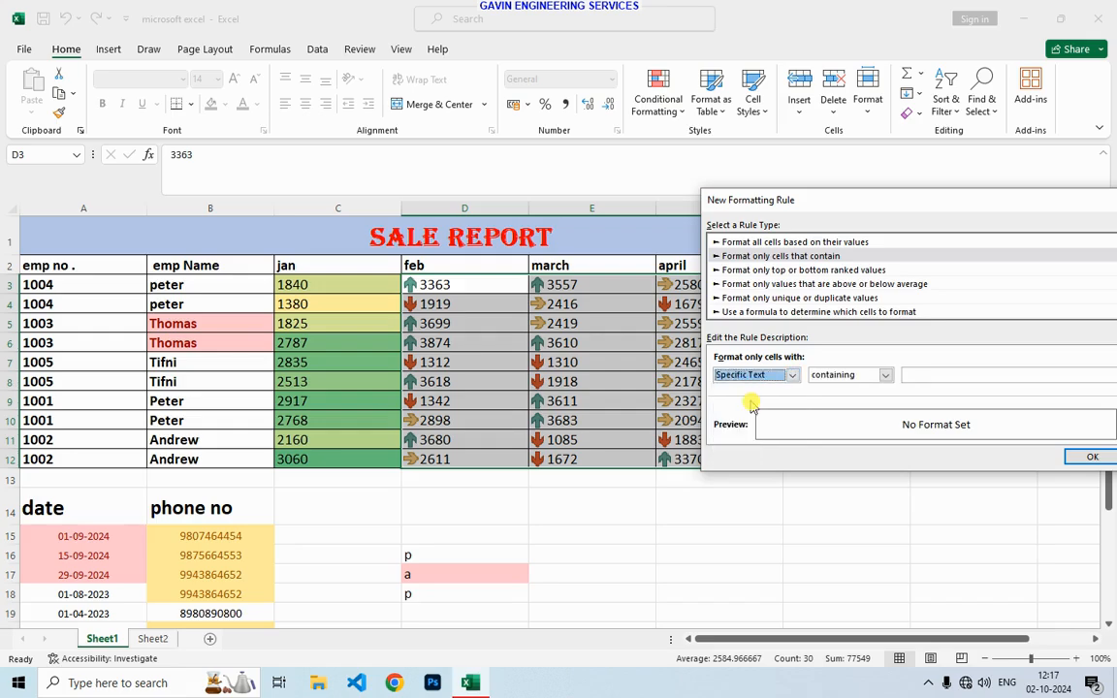
drag(1026, 197, 888, 176)
click(1039, 180)
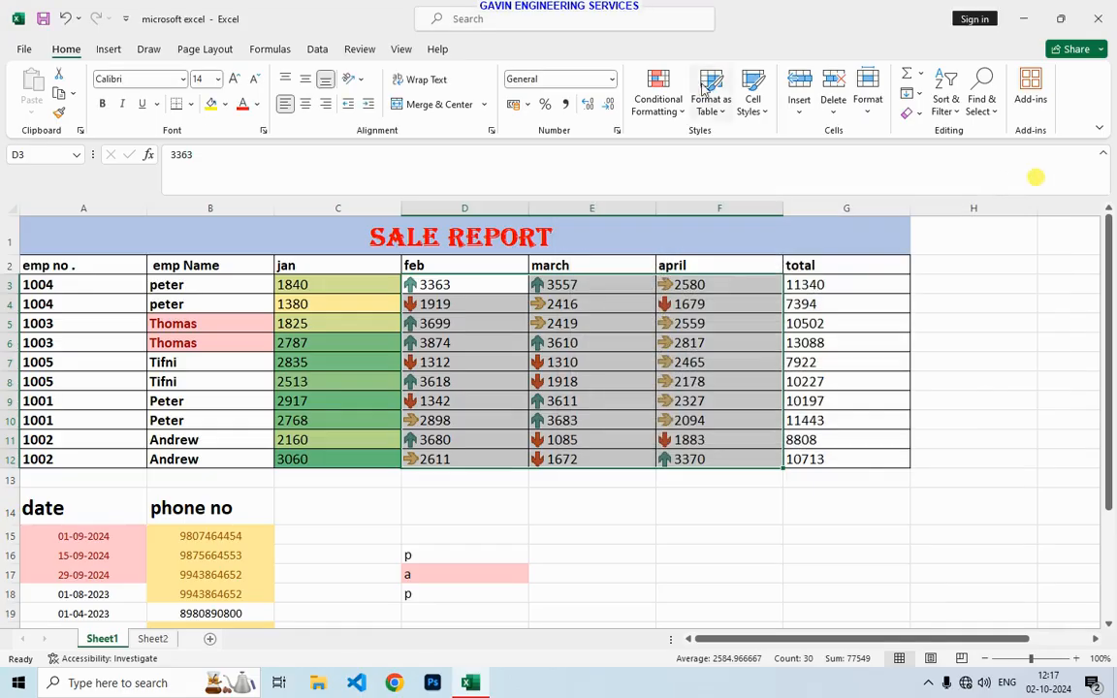
click(659, 97)
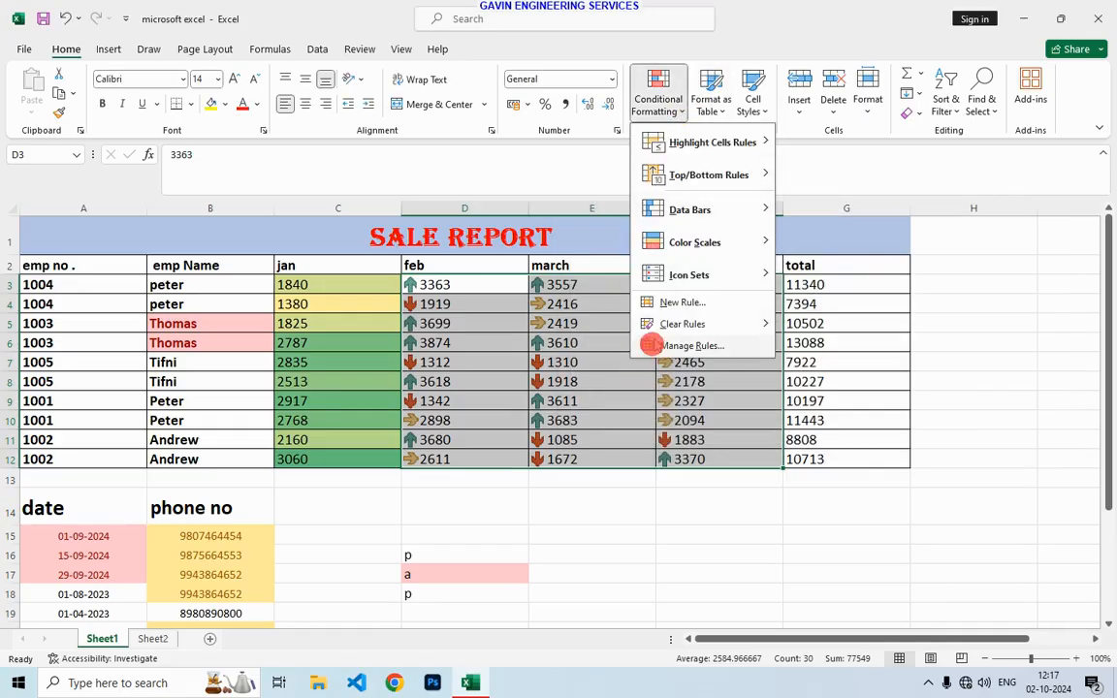
click(600, 393)
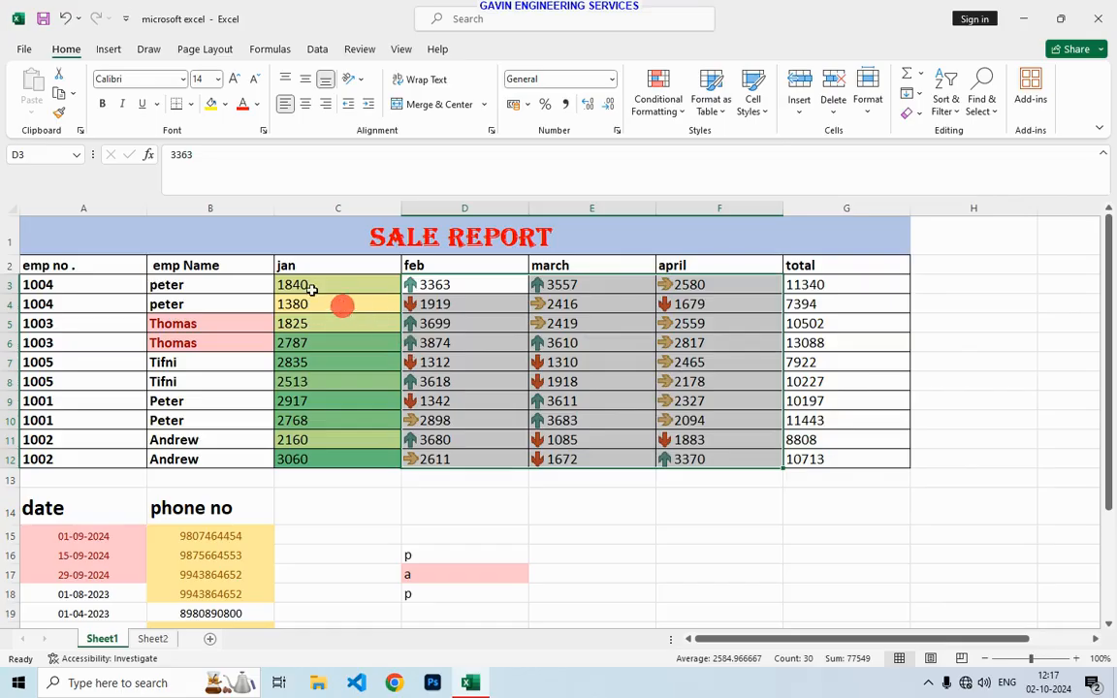
Step: Select the jan to april cells C3:F13, try clearing conditional formatting rules from the entire sheet, and undo that clearing
drag(360, 284, 760, 480)
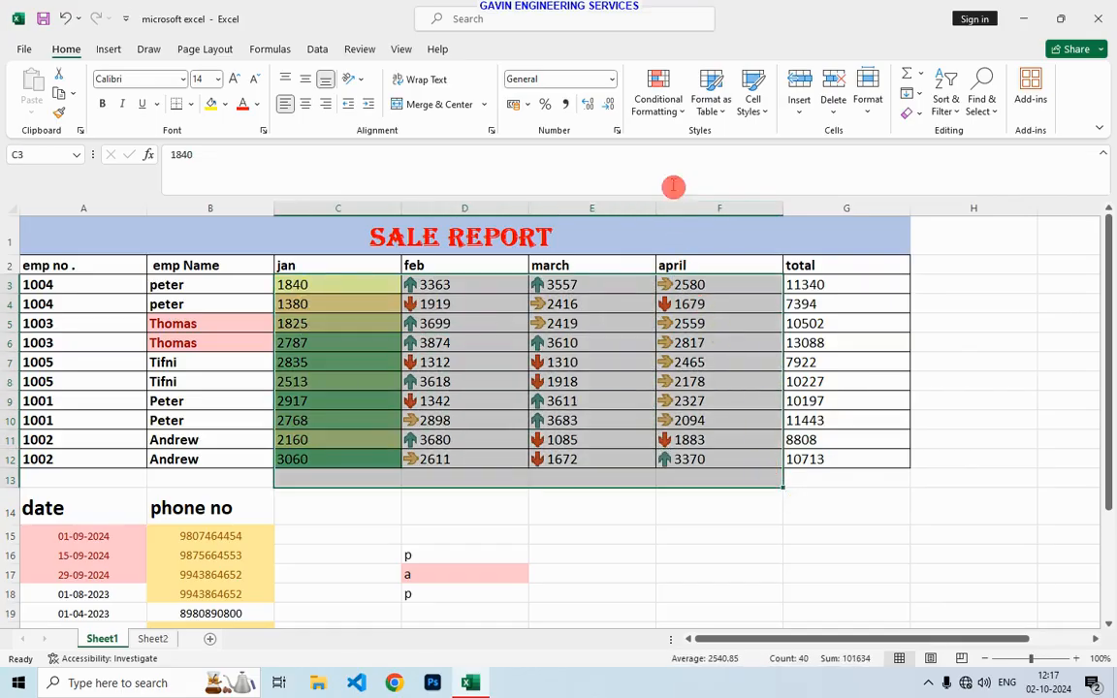
click(659, 87)
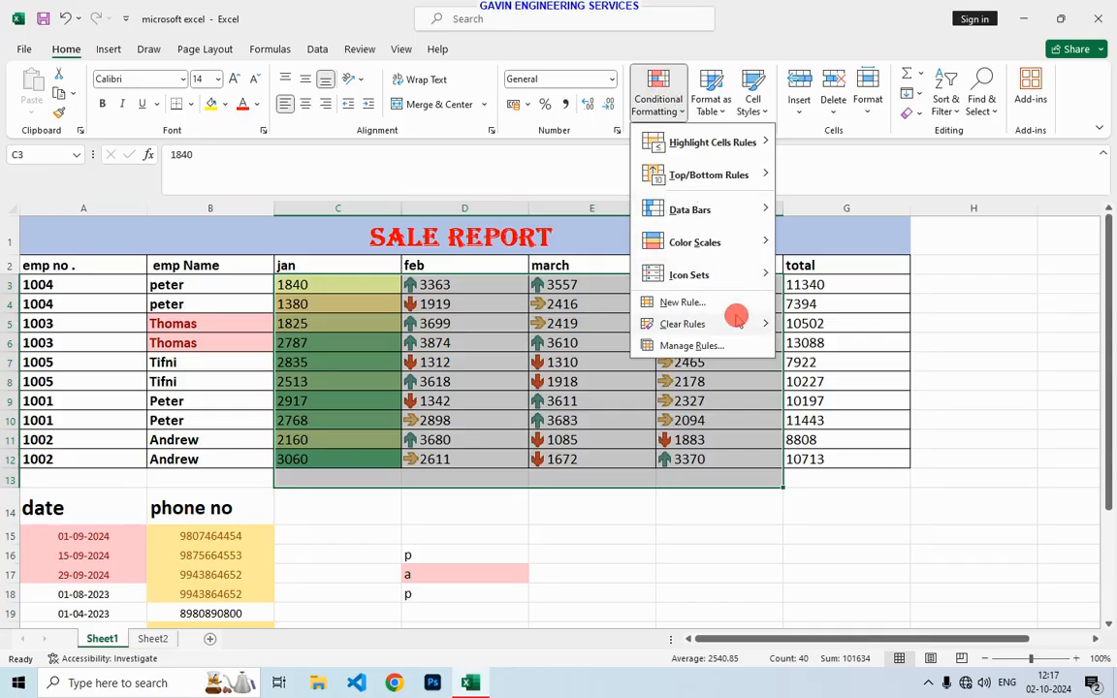
mouse_move(738, 322)
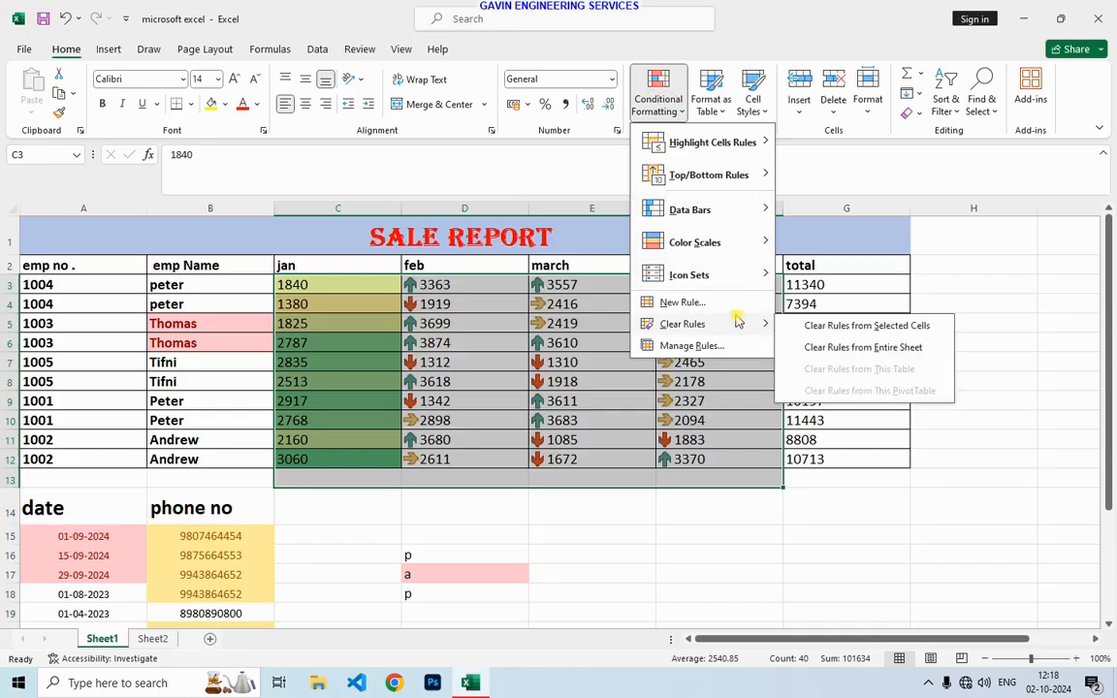
click(819, 351)
key(ctrl+z)
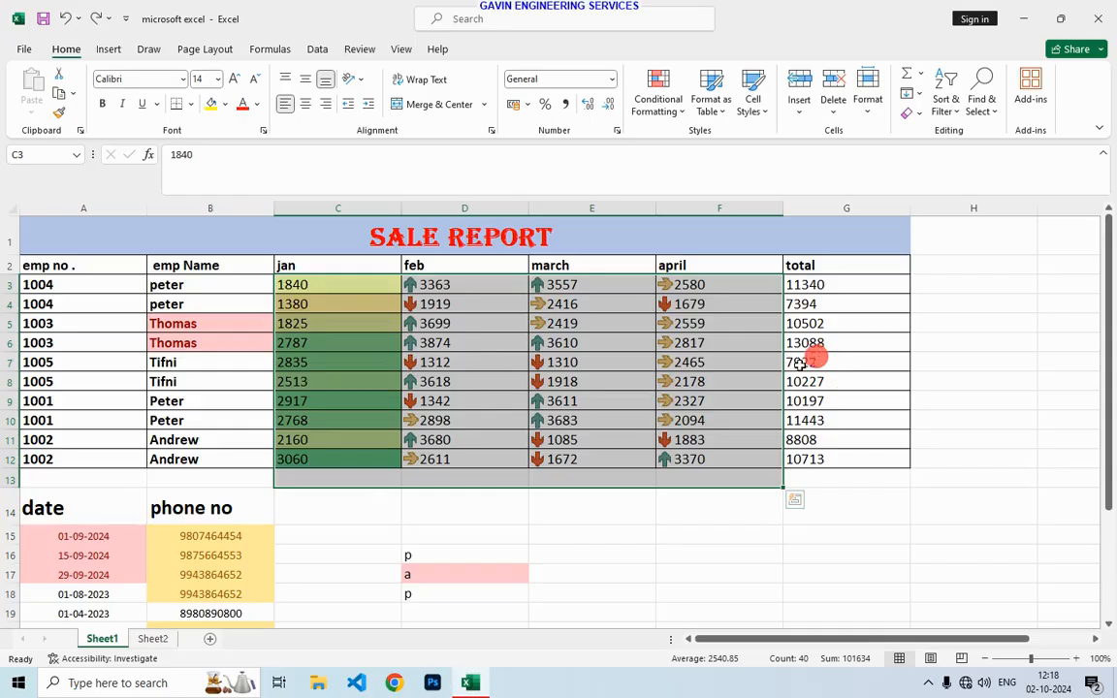
Step: Clear the conditional formatting rules from the selected jan to april cells C3:F13 only
click(667, 103)
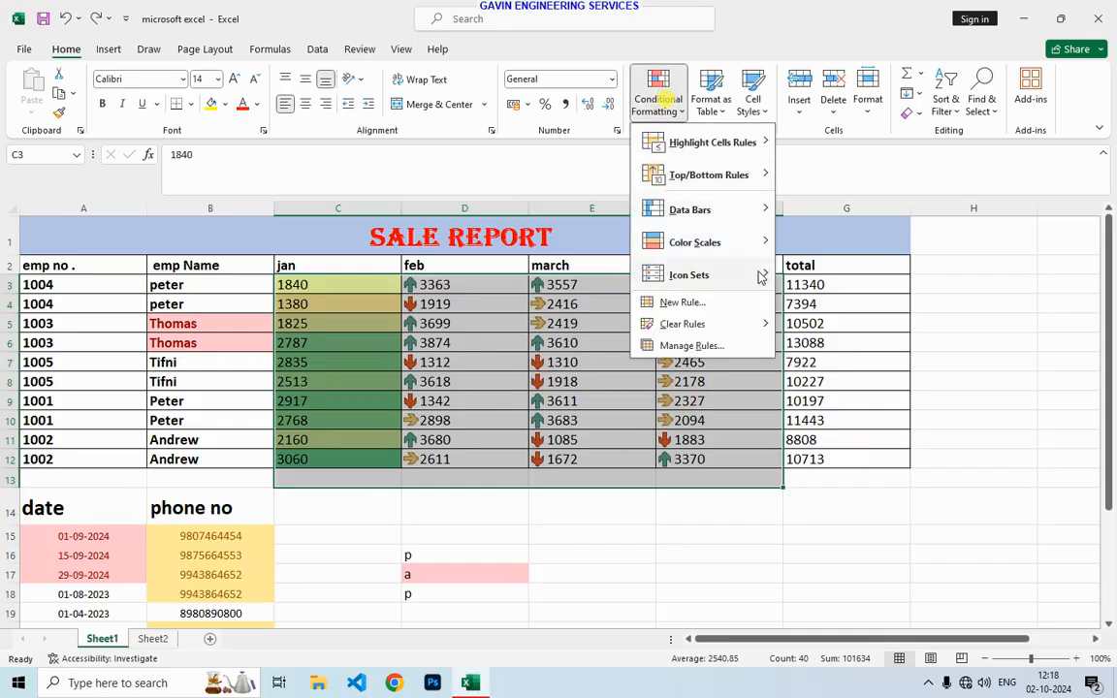
mouse_move(763, 324)
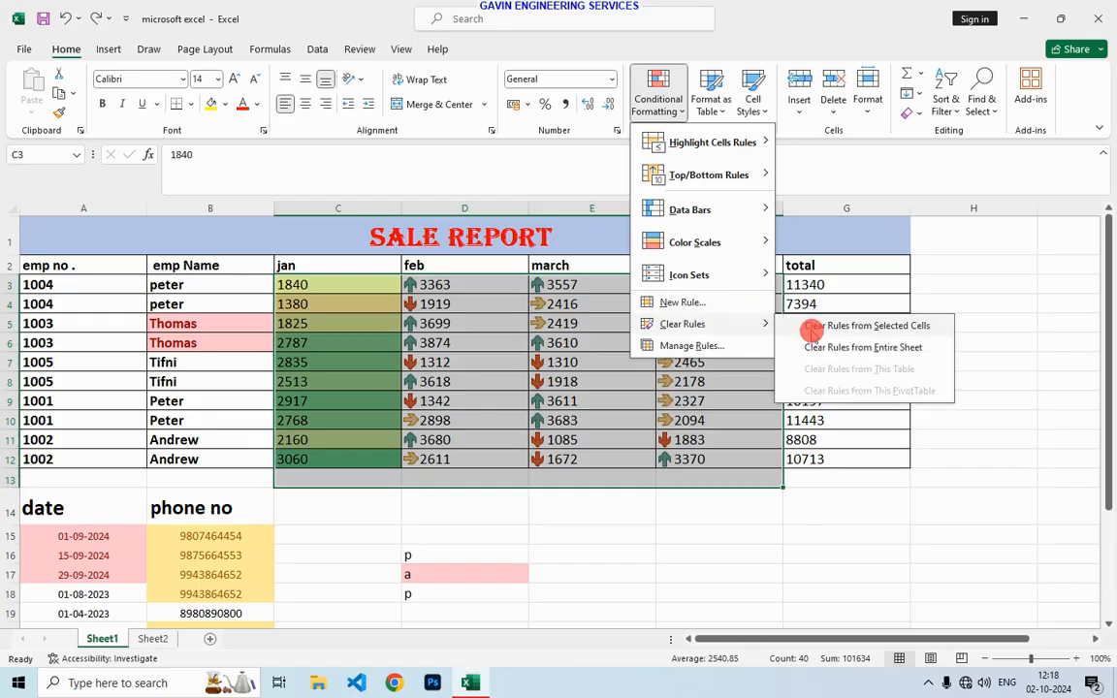
click(813, 329)
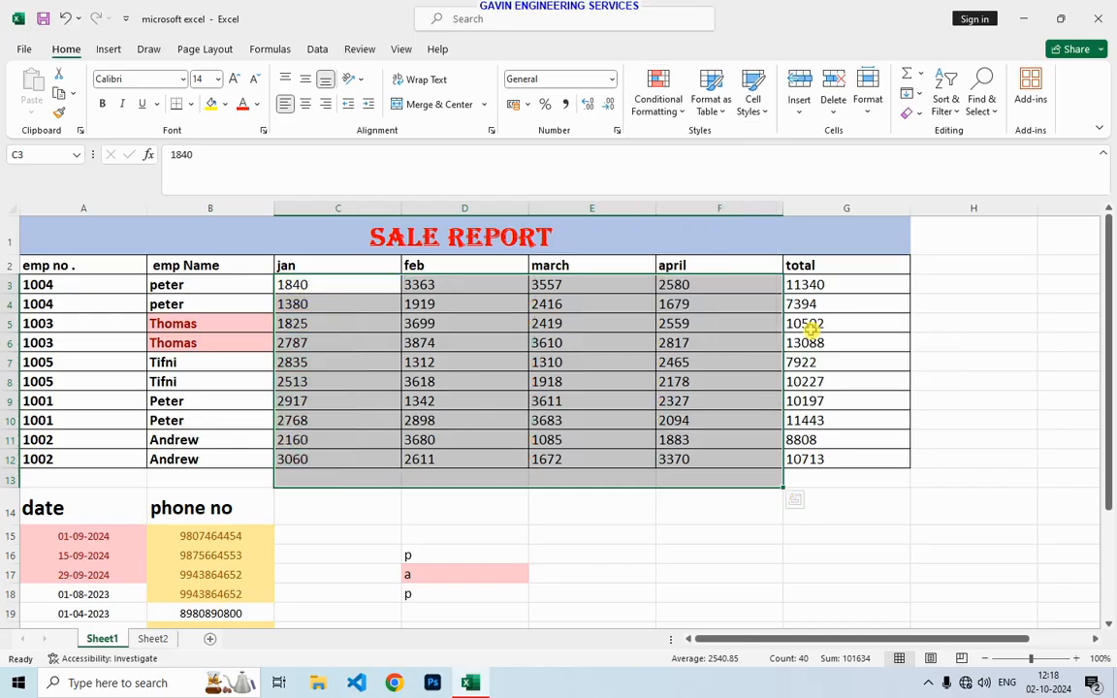
Step: Check the Conditional Formatting Rules Manager for the current selection, close it and deselect the range
click(685, 115)
click(740, 346)
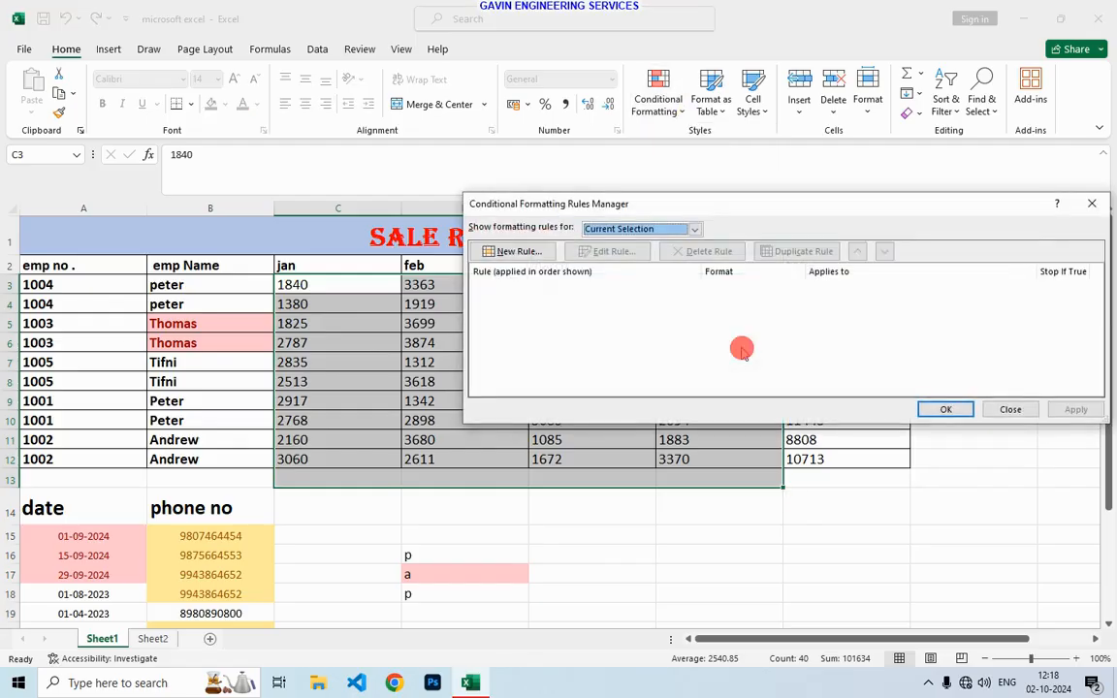
click(1092, 203)
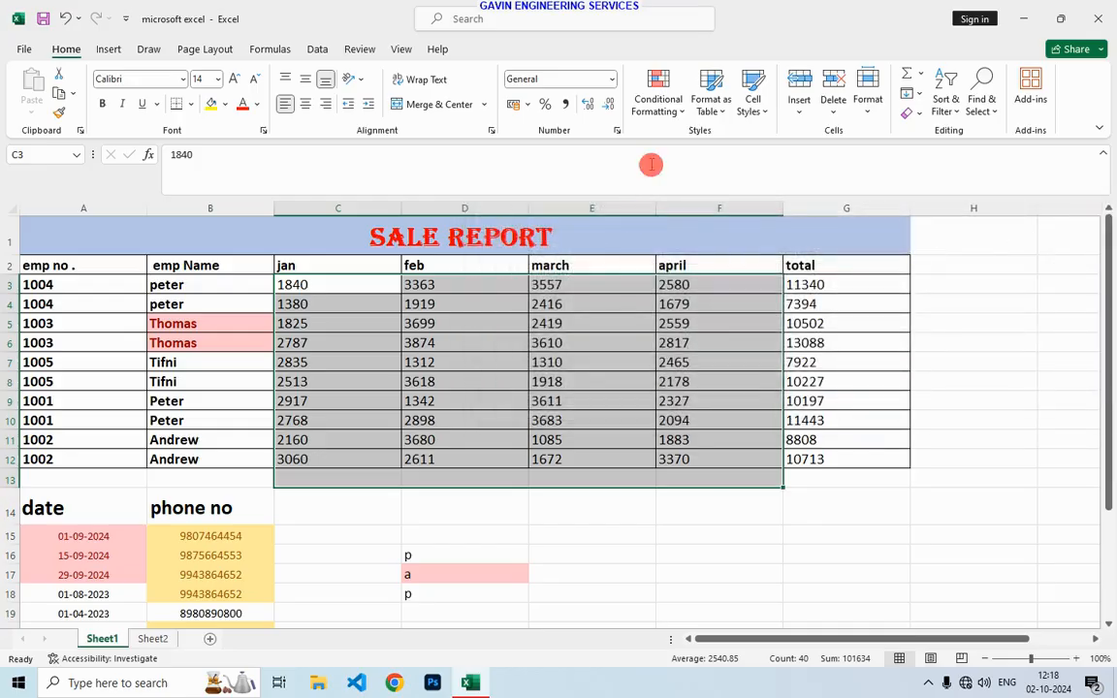
click(738, 529)
click(683, 459)
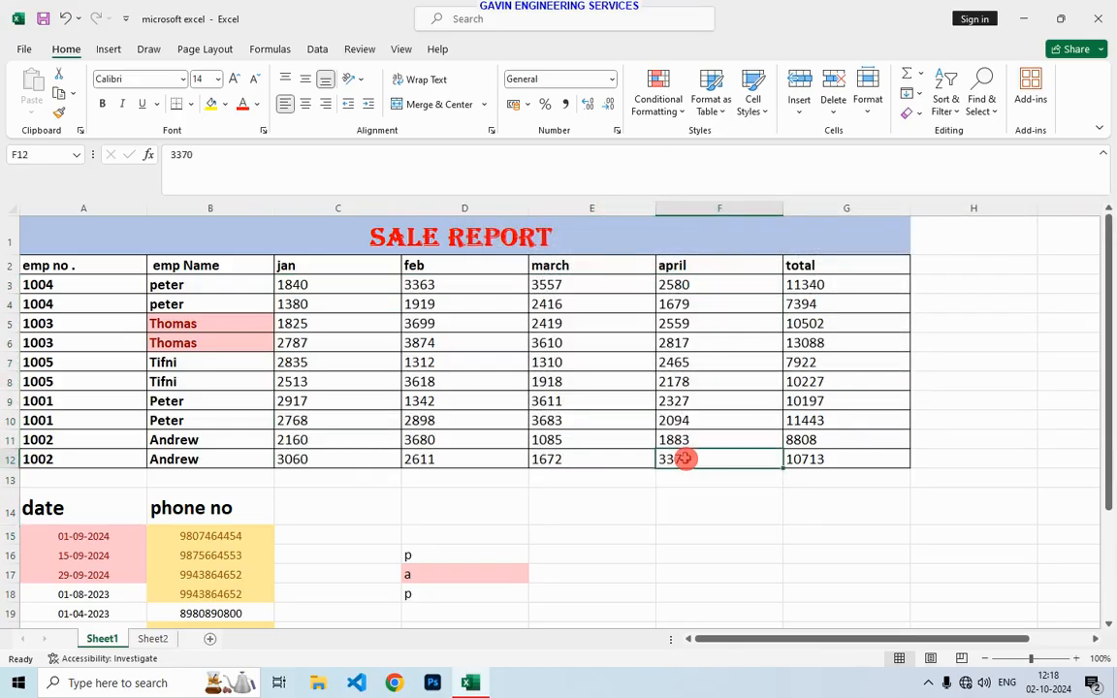